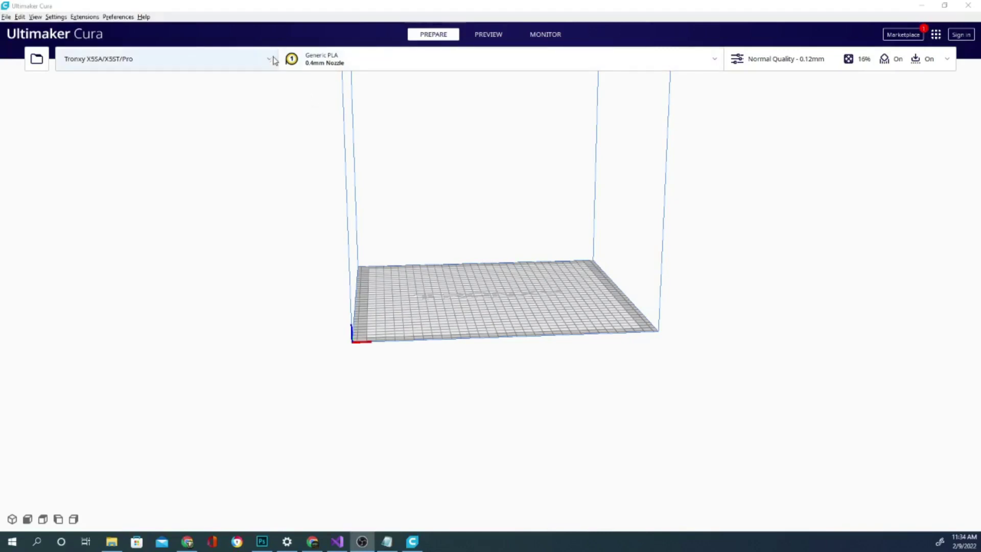
# Pick Creality Ender-3 Pro from the preset printer list and look over its build plate.
pyautogui.click(271, 61)
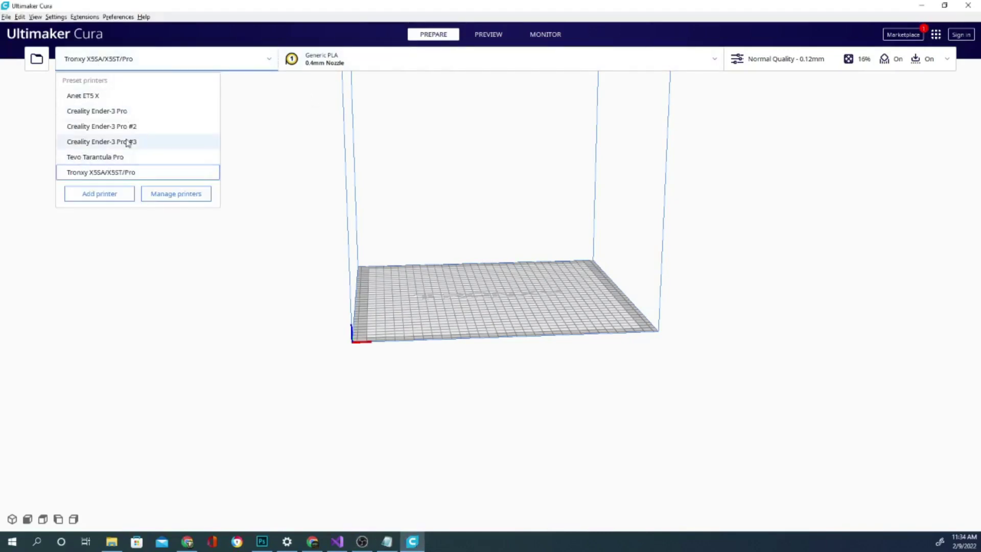
pyautogui.click(103, 115)
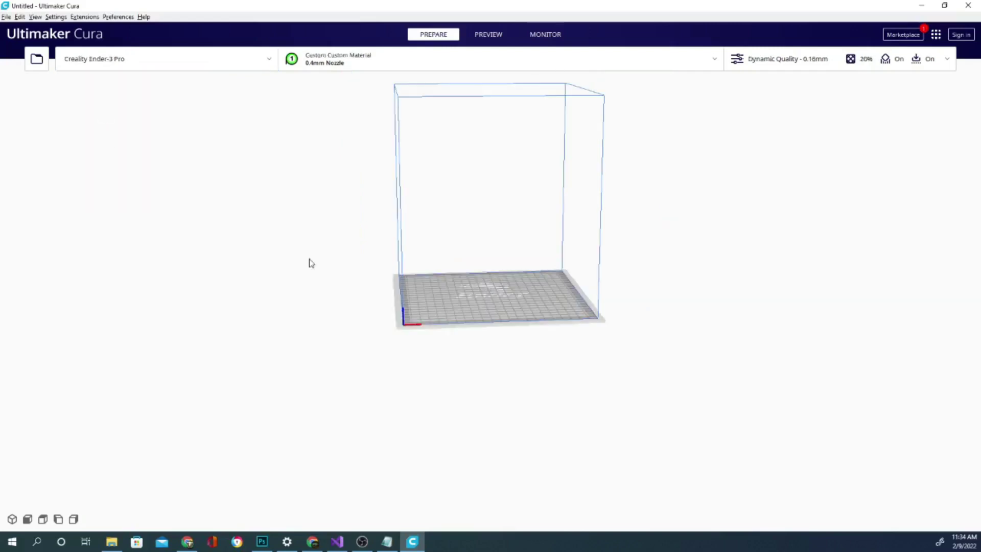
pyautogui.moveTo(731, 306)
pyautogui.mouseDown(button='right')
pyautogui.moveTo(728, 326)
pyautogui.moveTo(511, 343)
pyautogui.moveTo(344, 335)
pyautogui.moveTo(464, 390)
pyautogui.moveTo(709, 358)
pyautogui.moveTo(764, 307)
pyautogui.moveTo(781, 329)
pyautogui.mouseUp(button='right')
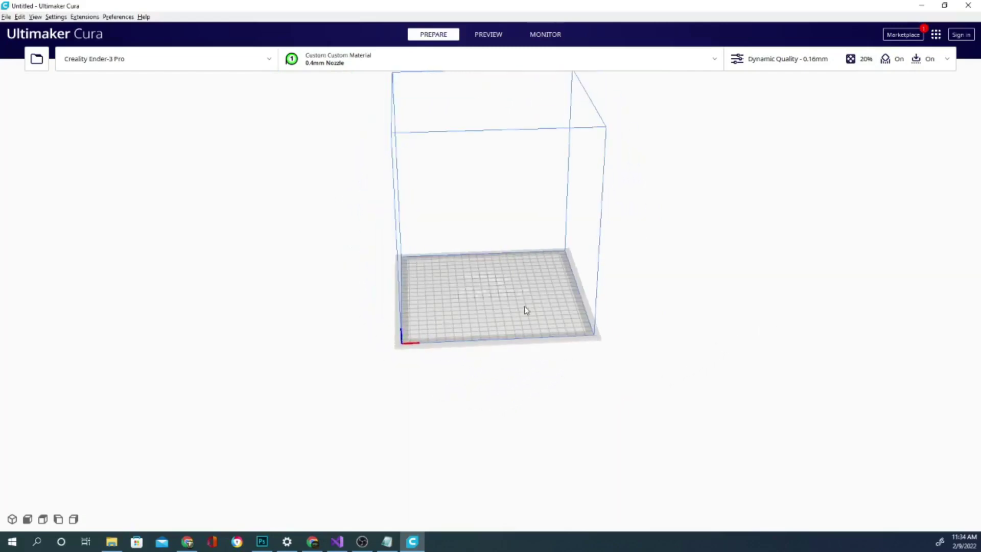
pyautogui.scroll(-2, 527, 310)
pyautogui.scroll(2, 521, 311)
pyautogui.scroll(3, 521, 311)
pyautogui.scroll(3, 521, 312)
pyautogui.scroll(-3, 522, 321)
pyautogui.scroll(2, 522, 321)
pyautogui.scroll(2, 521, 321)
pyautogui.scroll(3, 521, 321)
pyautogui.scroll(-3, 521, 321)
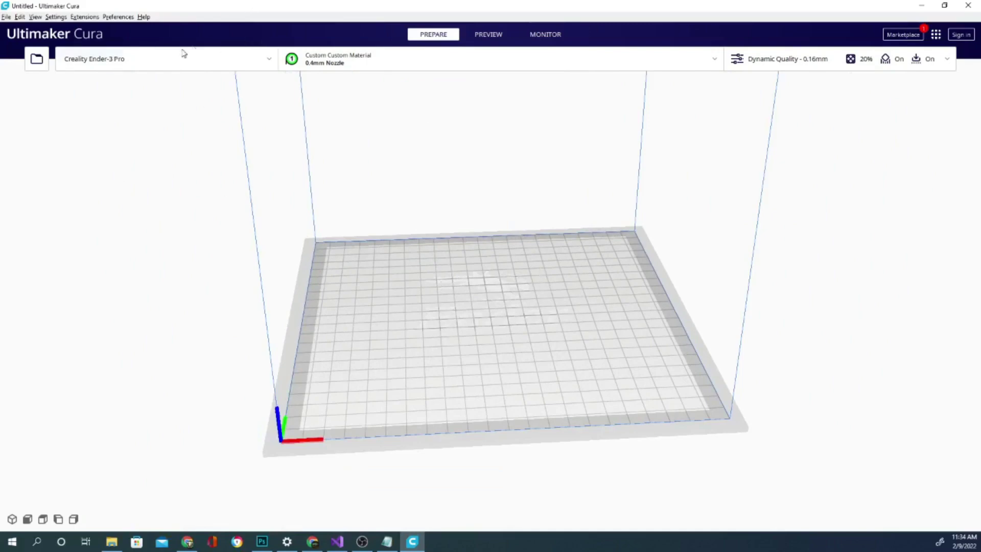
# Bring the preset printer list back up in the printer selector.
pyautogui.click(270, 66)
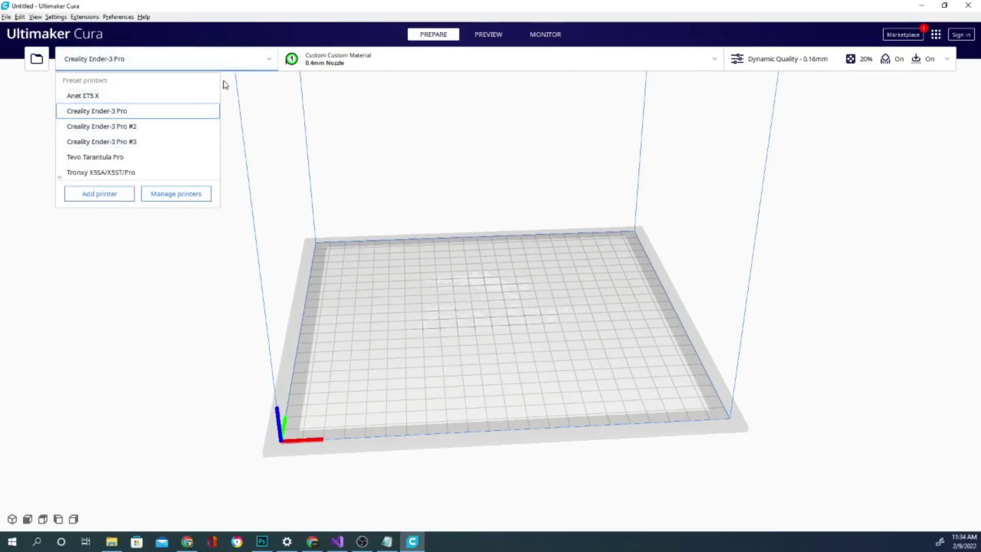
pyautogui.click(270, 60)
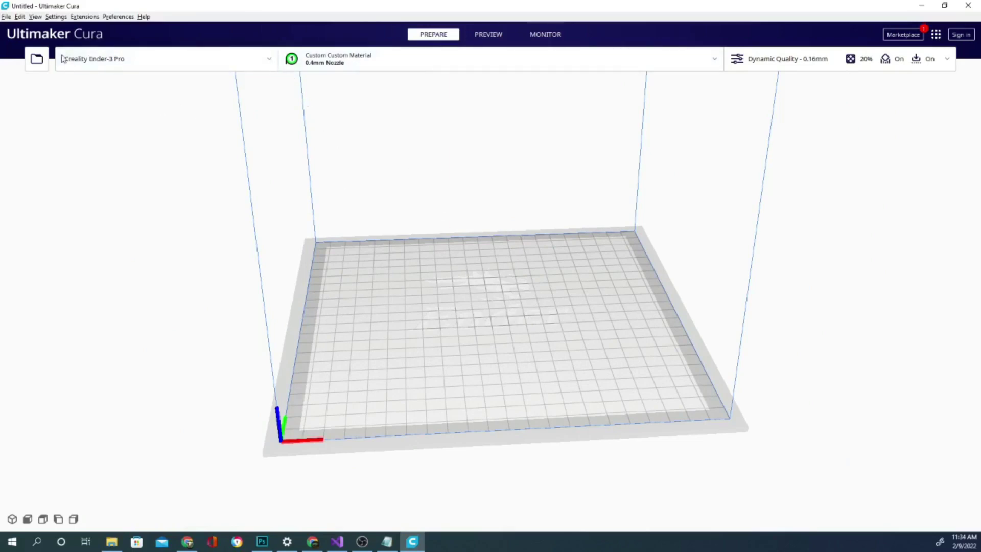
pyautogui.click(270, 61)
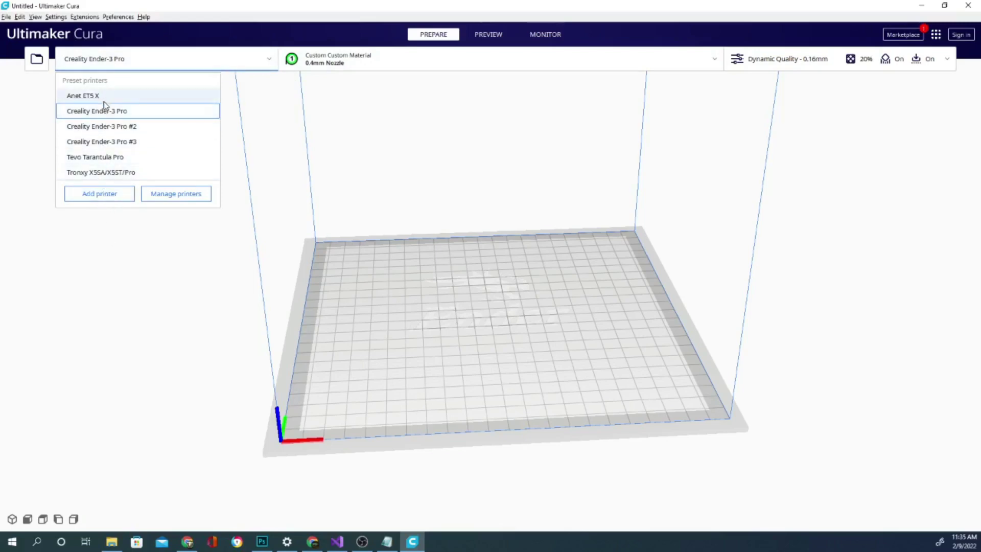
pyautogui.click(348, 169)
pyautogui.click(259, 60)
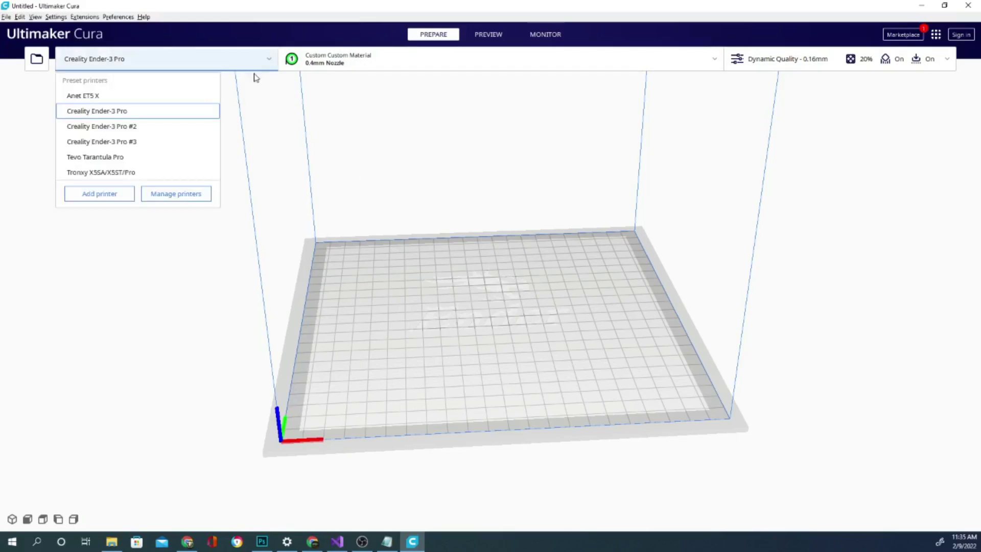
# Begin adding a printer and browse the non-networked printer list down to Creality3D.
pyautogui.click(100, 194)
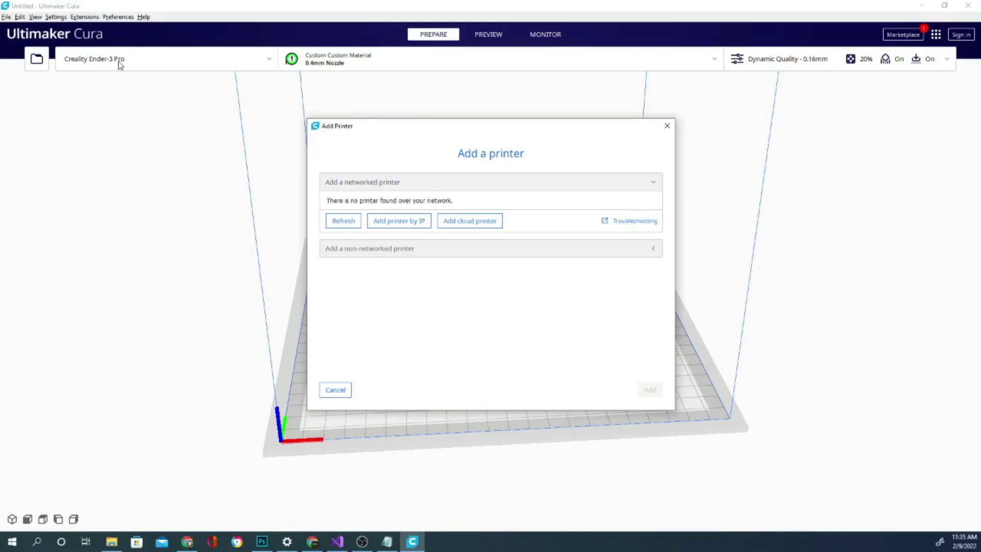
pyautogui.click(358, 251)
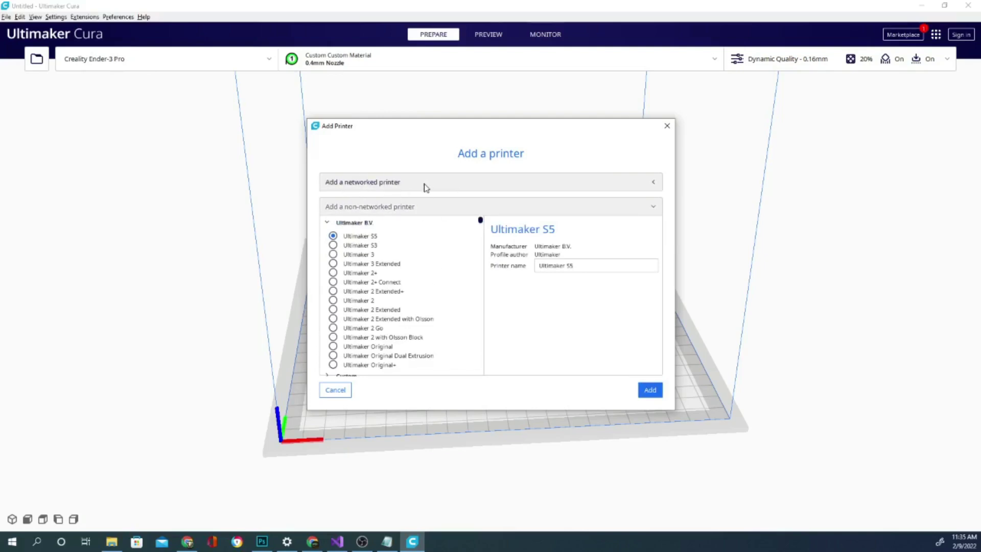
pyautogui.scroll(-1, 378, 312)
pyautogui.scroll(-1, 368, 317)
pyautogui.scroll(-1, 367, 316)
pyautogui.scroll(-1, 366, 318)
pyautogui.scroll(-1, 367, 318)
pyautogui.scroll(-2, 367, 318)
pyautogui.scroll(-2, 367, 318)
pyautogui.scroll(-1, 366, 318)
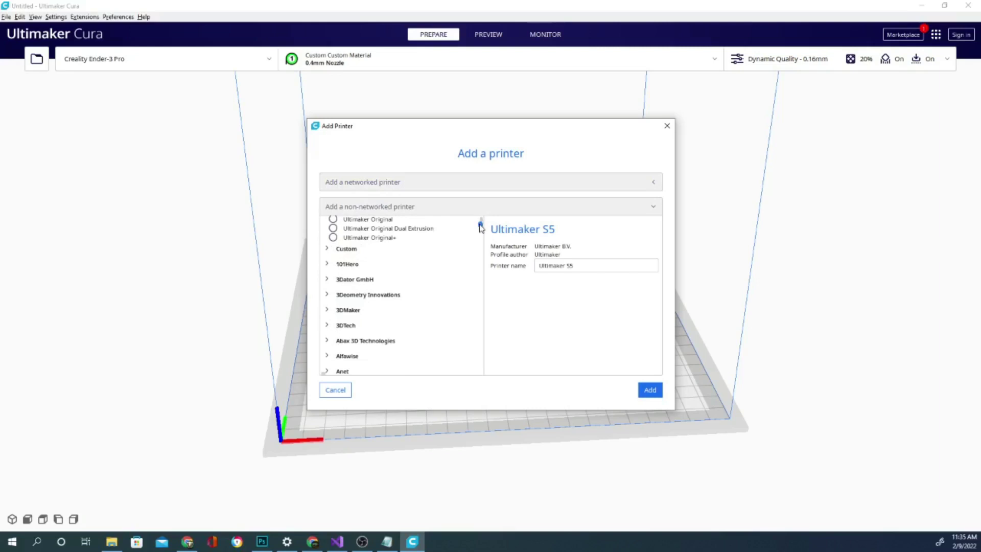
pyautogui.moveTo(480, 227); pyautogui.dragTo(481, 240)
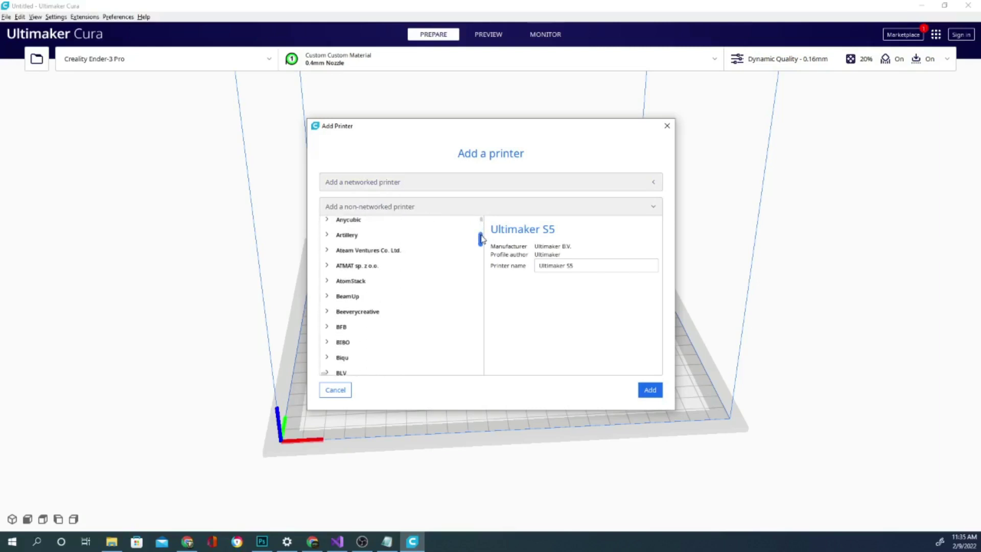
pyautogui.scroll(-2, 376, 293)
pyautogui.scroll(-8, 376, 295)
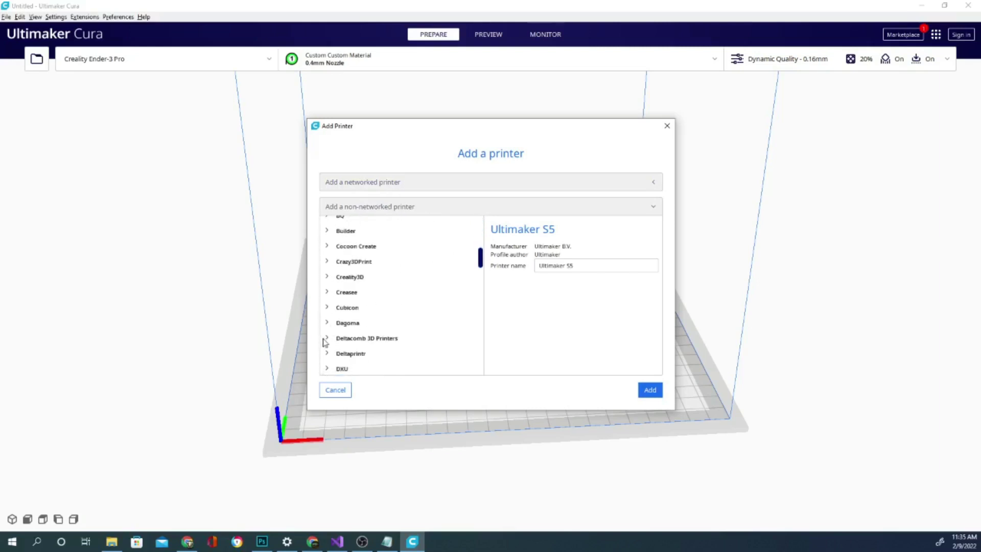
# Expand Creality3D and select the Creality Ender-3 Pro model.
pyautogui.click(330, 279)
pyautogui.scroll(-1, 404, 310)
pyautogui.scroll(-1, 398, 319)
pyautogui.scroll(-1, 397, 319)
pyautogui.scroll(-1, 399, 319)
pyautogui.scroll(-1, 400, 320)
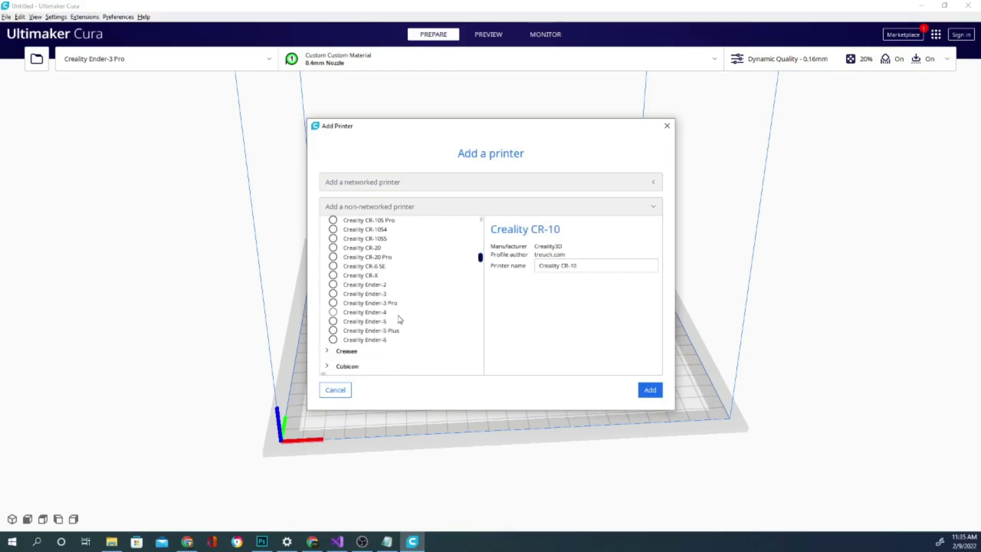
pyautogui.click(333, 303)
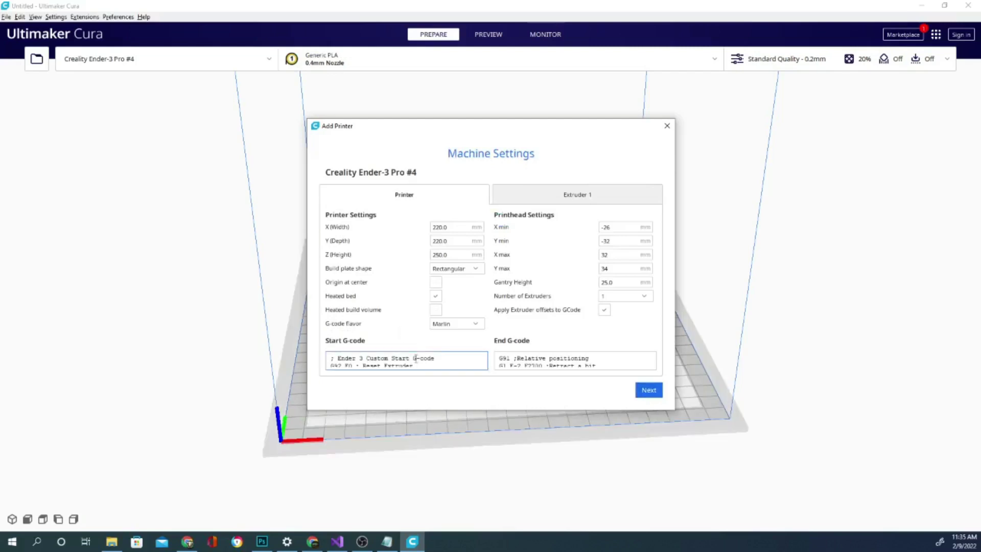
# Accept the default Ender-3 Pro machine and G-code settings to create Ender-3 Pro #4.
pyautogui.scroll(-2, 409, 360)
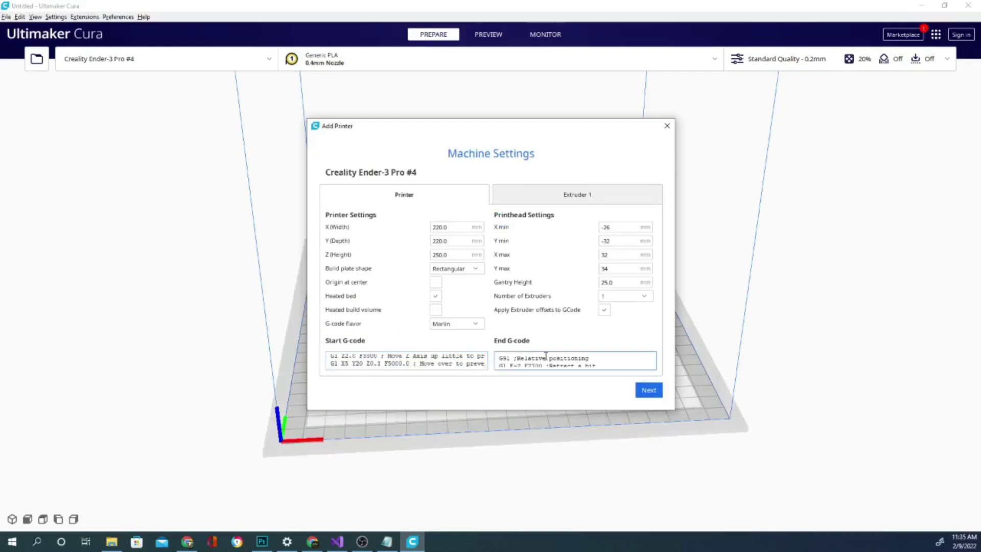
pyautogui.scroll(-5, 546, 358)
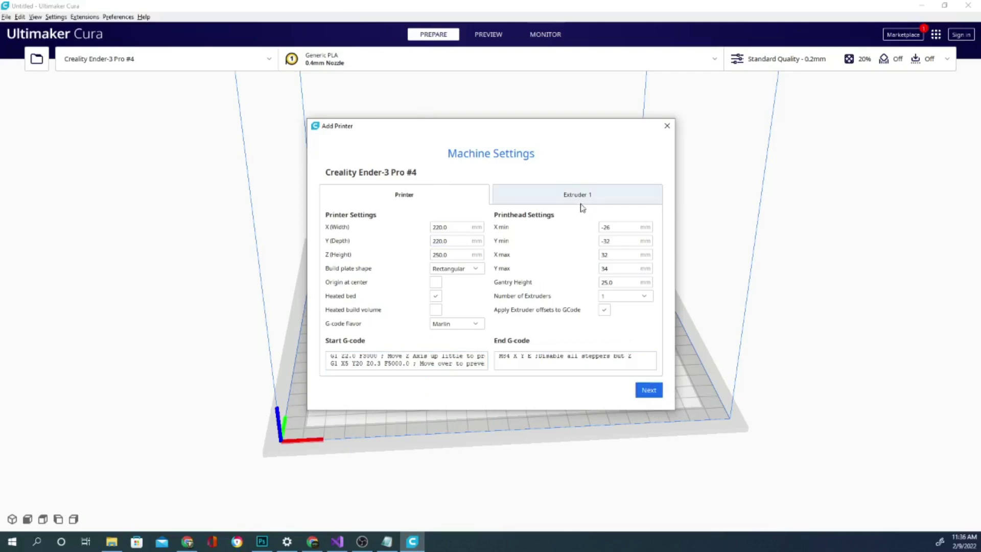
pyautogui.click(660, 392)
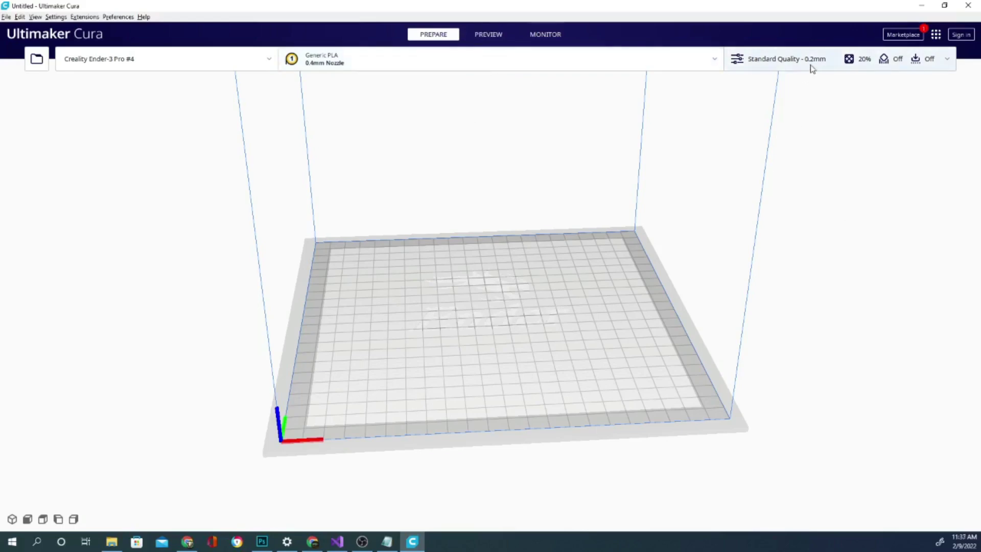
# Show Recommended print settings: Default 0.2 mm profile, 20% infill, no support or adhesion.
pyautogui.click(948, 65)
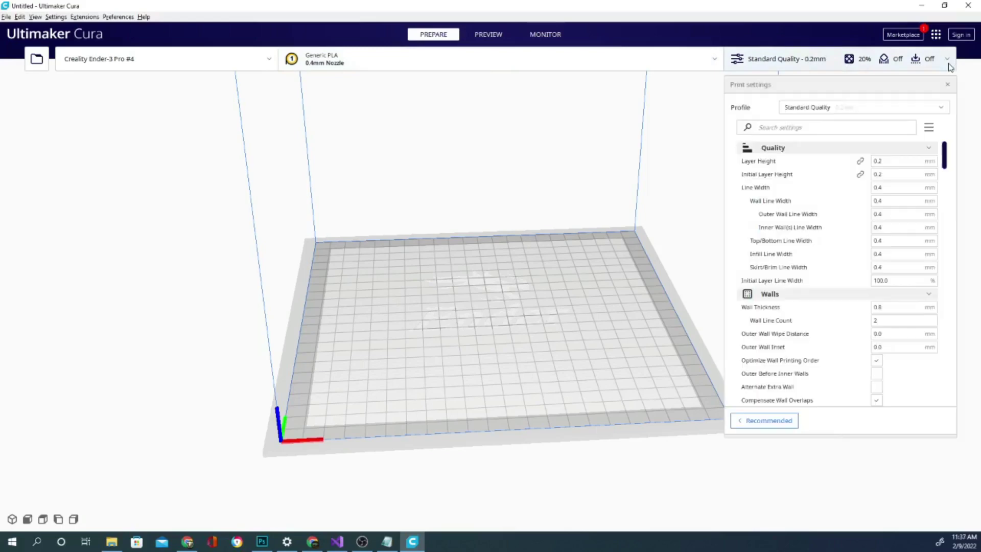
pyautogui.click(775, 420)
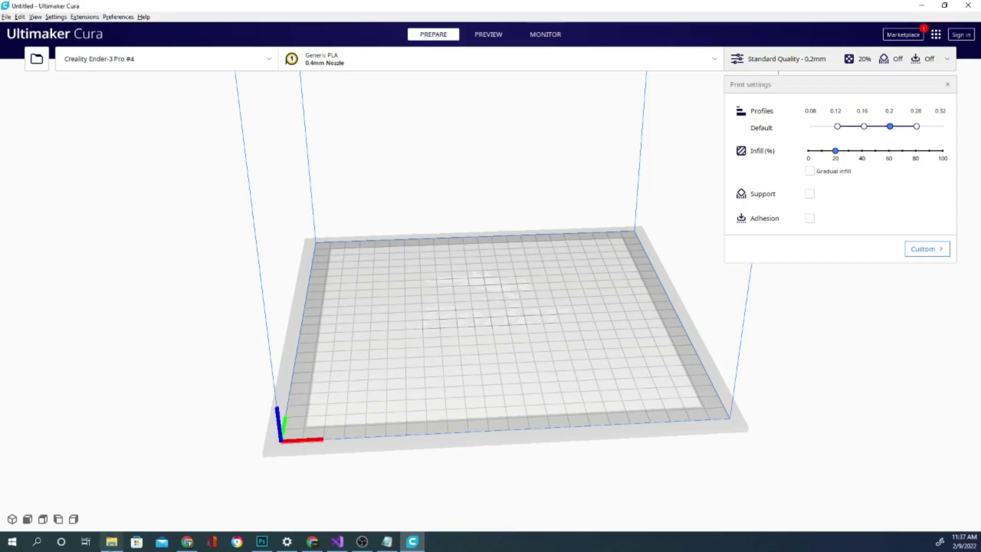
# Drag Rando Commando Coin from the 3D Objects folder onto the build plate.
pyautogui.click(111, 543)
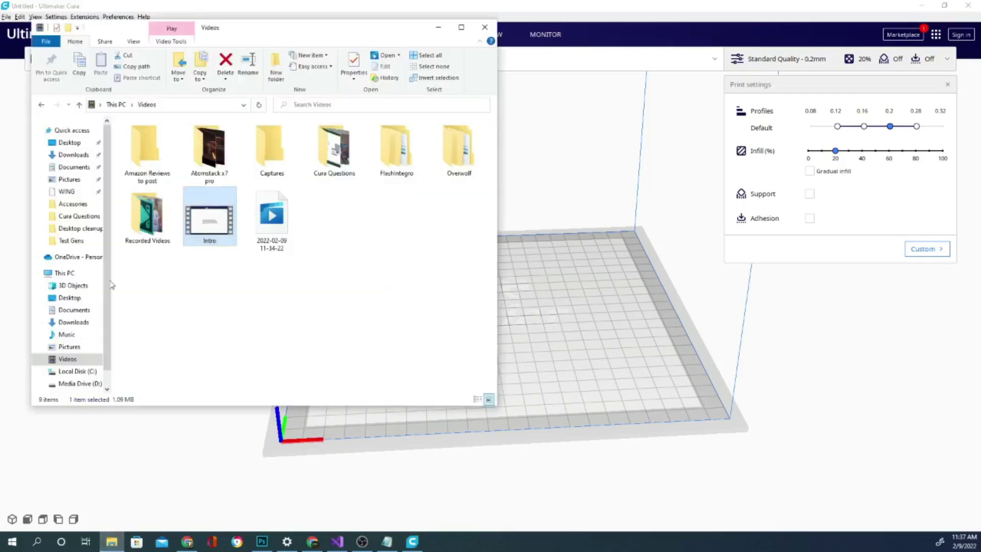
pyautogui.click(72, 287)
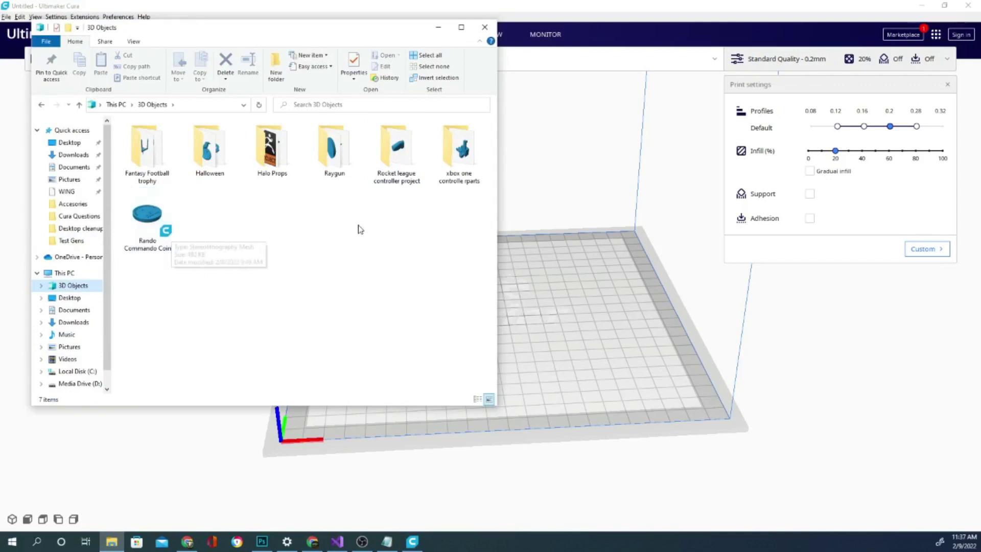
pyautogui.click(144, 225)
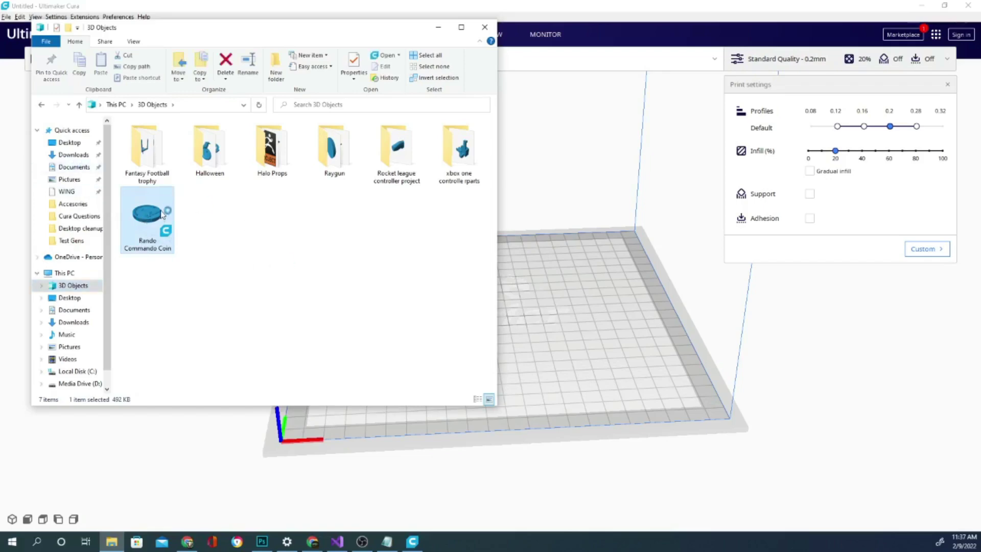
pyautogui.moveTo(147, 215)
pyautogui.mouseDown()
pyautogui.moveTo(599, 249)
pyautogui.moveTo(596, 301)
pyautogui.mouseUp()
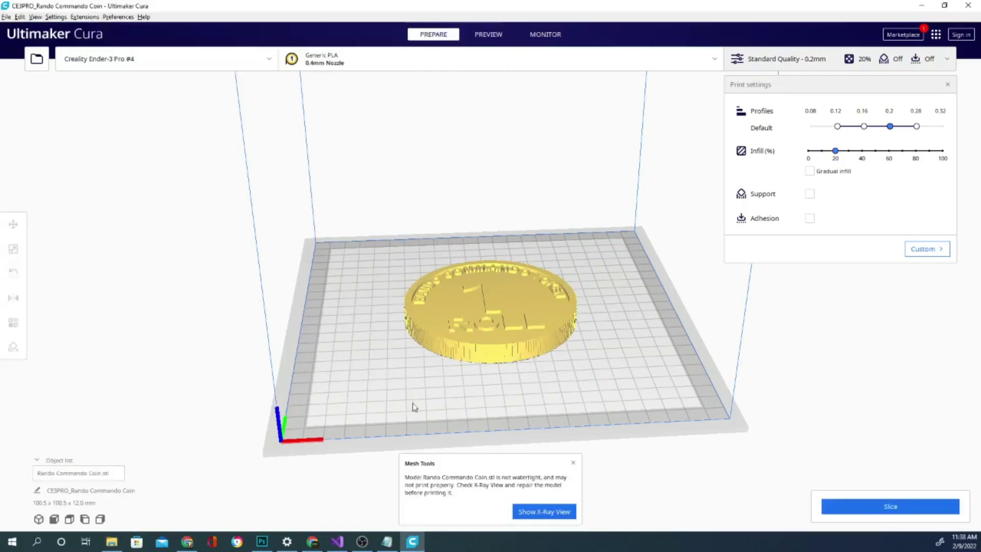
pyautogui.moveTo(430, 406)
pyautogui.mouseDown(button='right')
pyautogui.moveTo(530, 241)
pyautogui.moveTo(437, 283)
pyautogui.moveTo(446, 368)
pyautogui.moveTo(390, 416)
pyautogui.moveTo(387, 445)
pyautogui.moveTo(404, 448)
pyautogui.mouseUp(button='right')
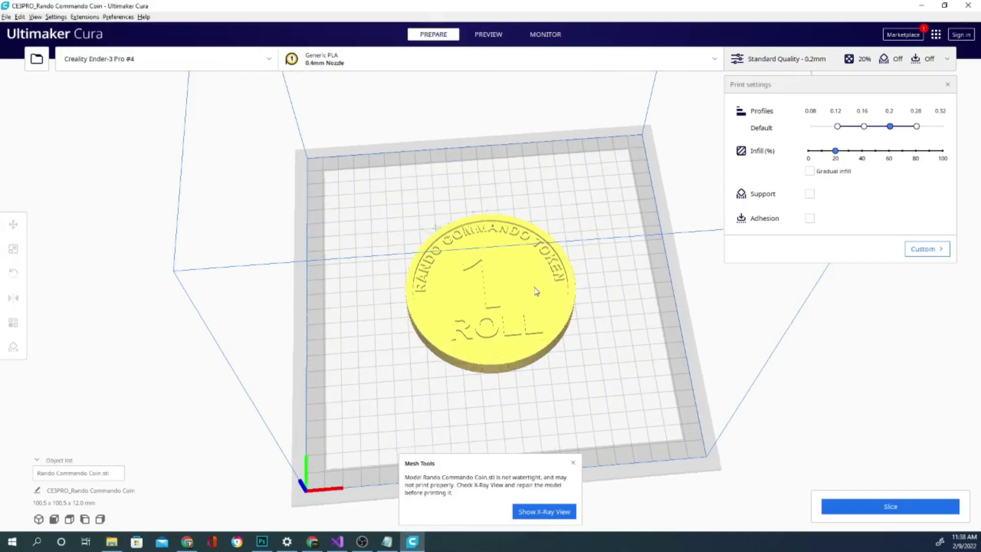
# Cancel opening another model file and return to the Cura window.
pyautogui.click(36, 59)
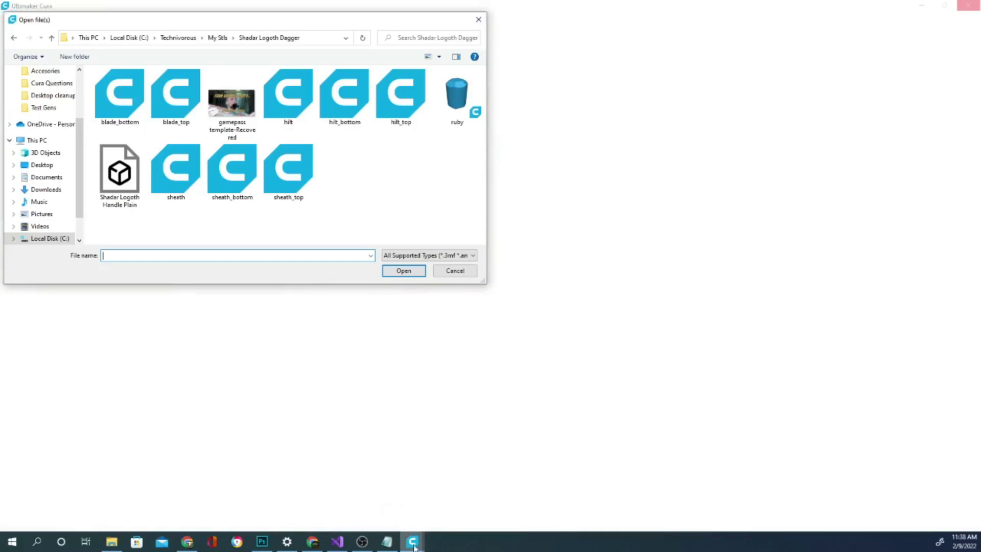
pyautogui.click(454, 271)
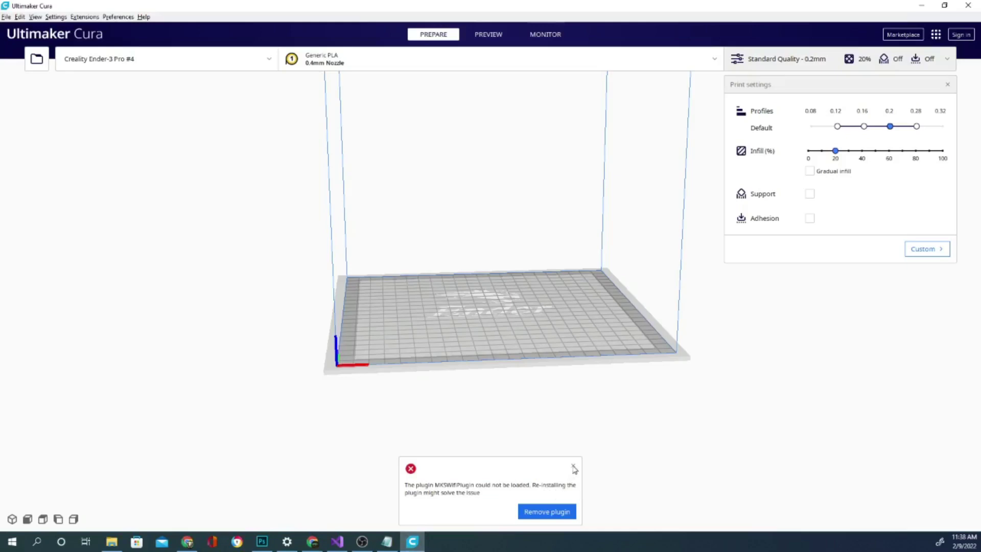
pyautogui.click(922, 5)
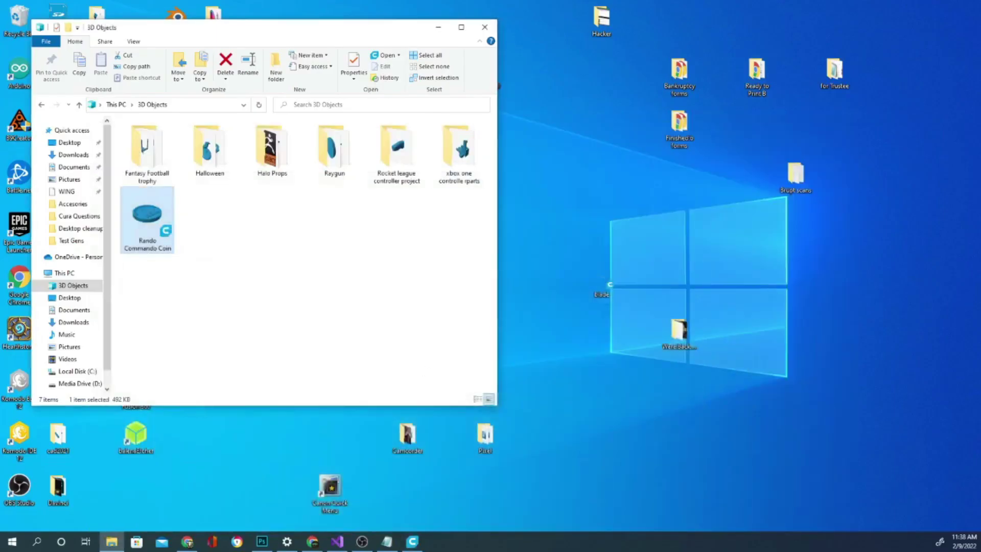
pyautogui.click(408, 545)
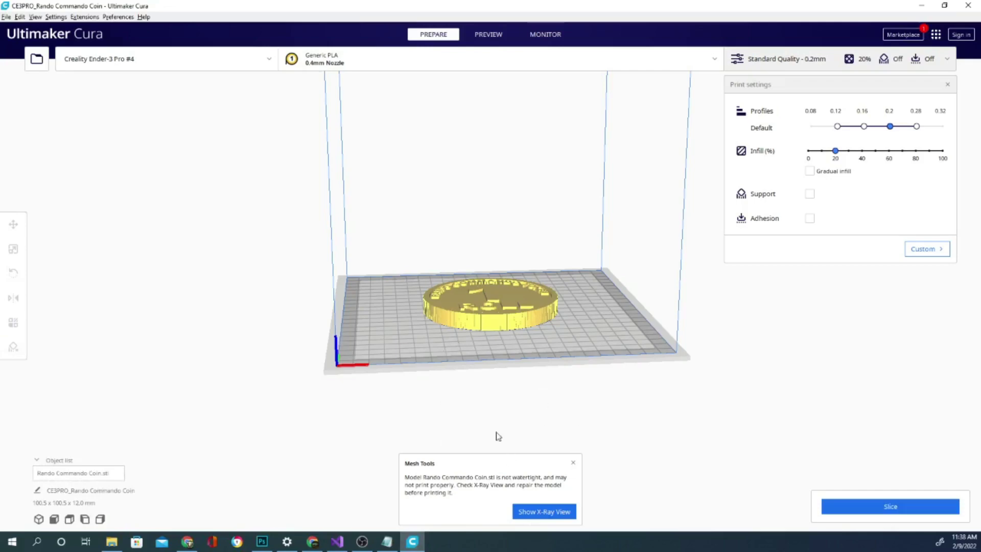
# Tilt the view low toward the coin and switch to X-Ray view to check its mesh.
pyautogui.moveTo(475, 394)
pyautogui.mouseDown(button='right')
pyautogui.moveTo(602, 429)
pyautogui.moveTo(658, 377)
pyautogui.moveTo(557, 397)
pyautogui.moveTo(450, 381)
pyautogui.moveTo(489, 385)
pyautogui.mouseUp(button='right')
pyautogui.scroll(5, 490, 391)
pyautogui.scroll(3, 491, 394)
pyautogui.moveTo(674, 450); pyautogui.dragTo(574, 410, button='right')
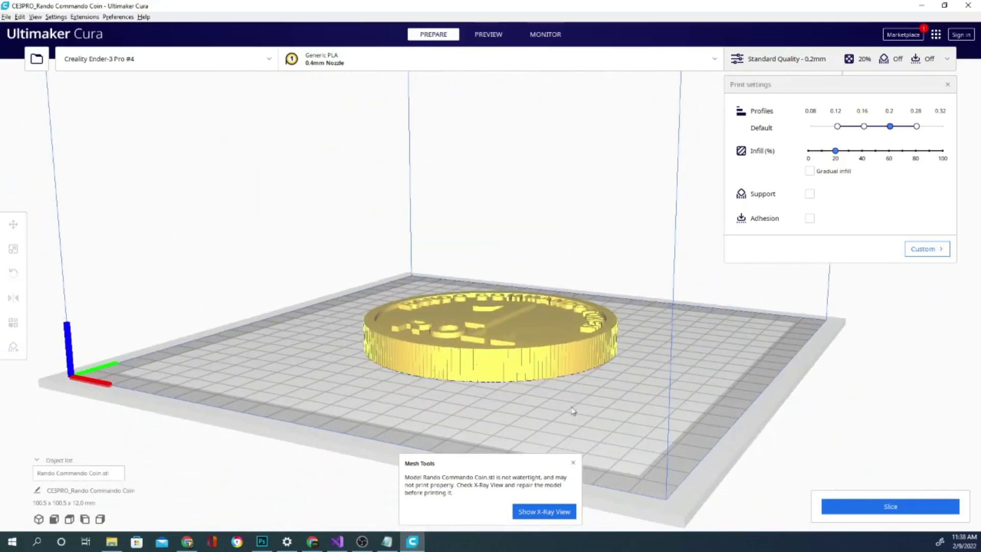
pyautogui.click(541, 512)
# Orbit around the coin in X-Ray, then return to the Prepare view.
pyautogui.moveTo(565, 499)
pyautogui.mouseDown(button='right')
pyautogui.moveTo(328, 377)
pyautogui.moveTo(453, 428)
pyautogui.moveTo(574, 366)
pyautogui.moveTo(569, 300)
pyautogui.moveTo(438, 280)
pyautogui.moveTo(377, 336)
pyautogui.mouseUp(button='right')
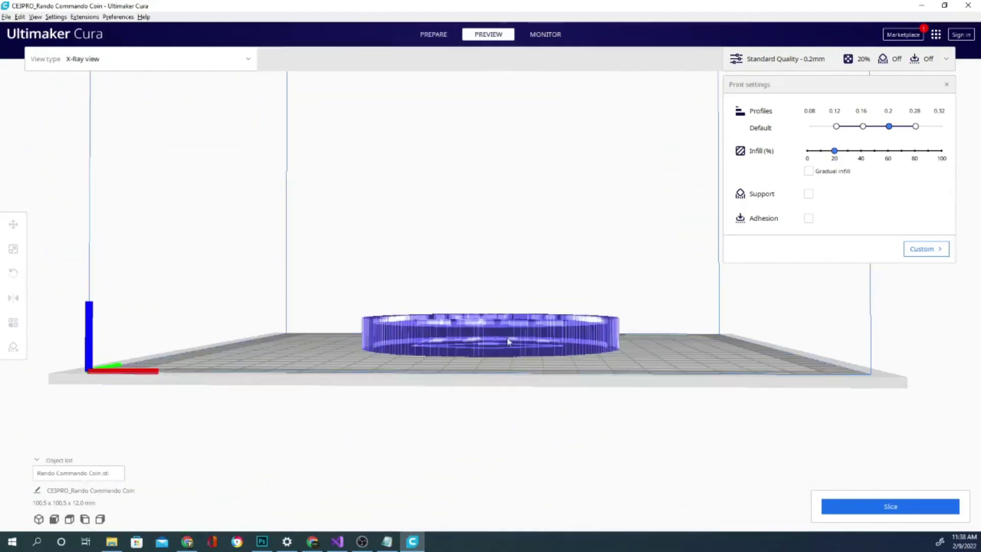
pyautogui.moveTo(490, 363)
pyautogui.mouseDown(button='right')
pyautogui.moveTo(547, 449)
pyautogui.moveTo(588, 447)
pyautogui.moveTo(578, 430)
pyautogui.mouseUp(button='right')
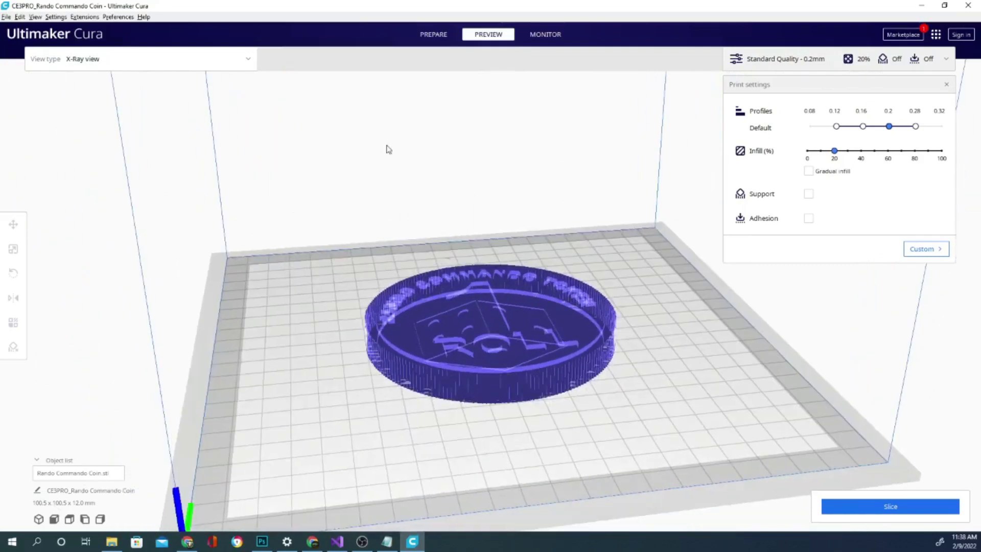
pyautogui.click(437, 35)
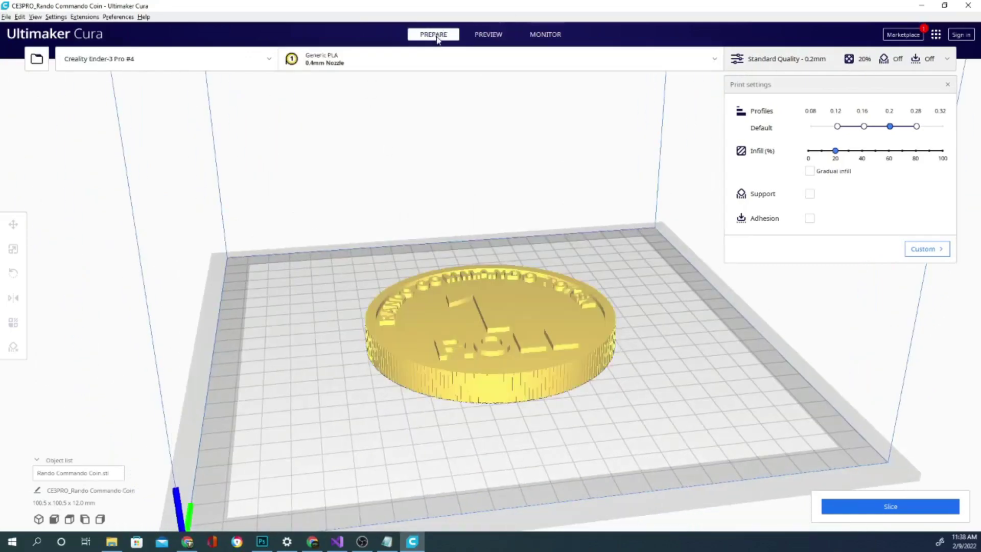
pyautogui.moveTo(339, 392)
pyautogui.mouseDown(button='right')
pyautogui.moveTo(460, 449)
pyautogui.moveTo(414, 450)
pyautogui.moveTo(276, 411)
pyautogui.moveTo(362, 407)
pyautogui.mouseUp(button='right')
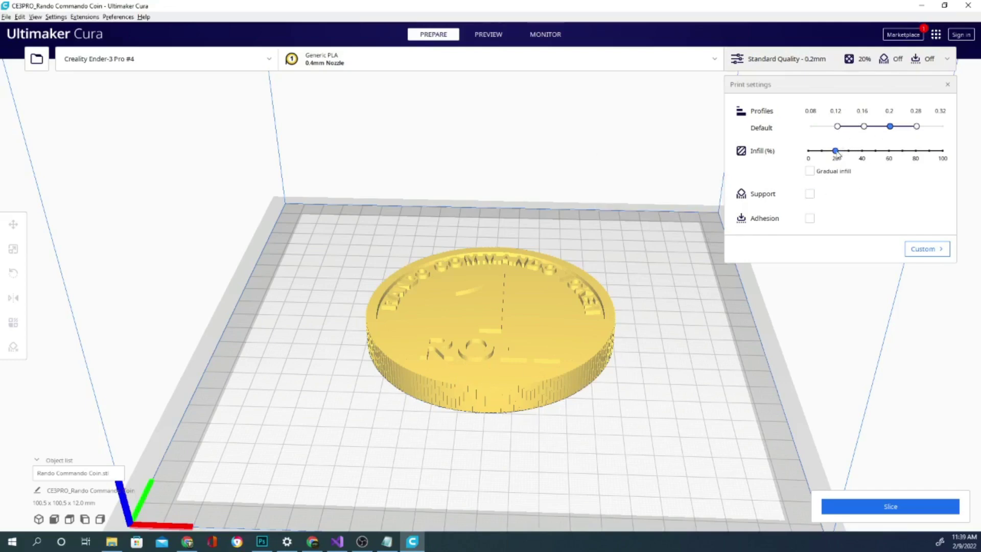
# Orbit around the coin to inspect the red overhang areas on its underside.
pyautogui.moveTo(836, 152)
pyautogui.mouseDown()
pyautogui.moveTo(822, 152)
pyautogui.moveTo(836, 152)
pyautogui.mouseUp()
pyautogui.moveTo(624, 455); pyautogui.dragTo(601, 344, button='right')
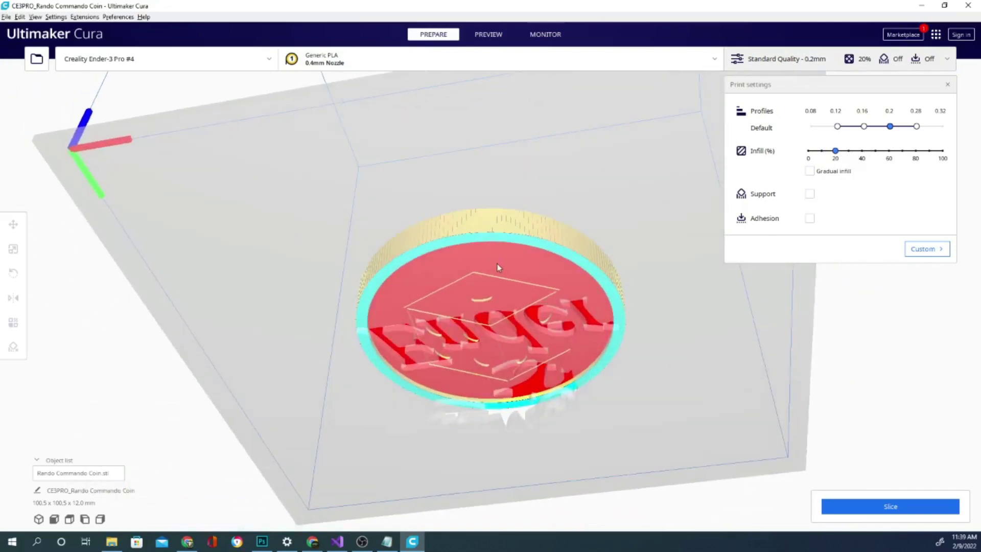
pyautogui.moveTo(744, 429)
pyautogui.mouseDown(button='right')
pyautogui.moveTo(705, 370)
pyautogui.moveTo(696, 374)
pyautogui.moveTo(744, 421)
pyautogui.moveTo(678, 385)
pyautogui.mouseUp(button='right')
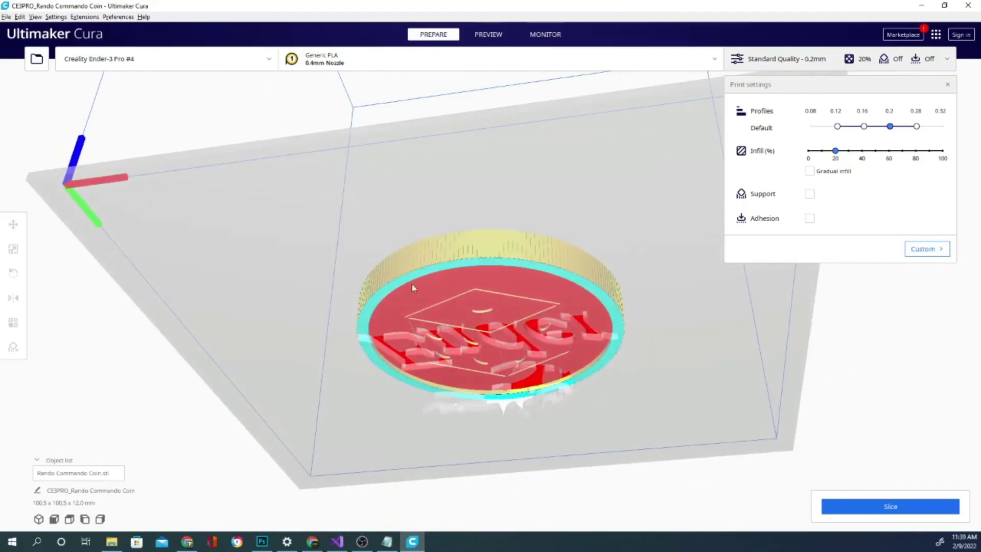
pyautogui.moveTo(424, 336)
pyautogui.mouseDown(button='right')
pyautogui.moveTo(403, 464)
pyautogui.moveTo(556, 486)
pyautogui.moveTo(433, 454)
pyautogui.mouseUp(button='right')
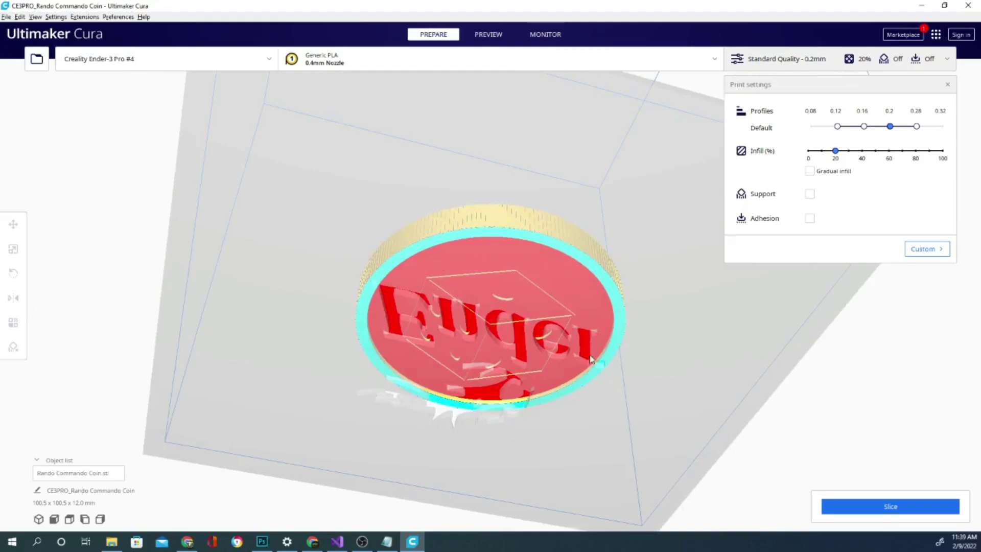
pyautogui.moveTo(671, 343)
pyautogui.mouseDown(button='right')
pyautogui.moveTo(659, 385)
pyautogui.moveTo(627, 390)
pyautogui.mouseUp(button='right')
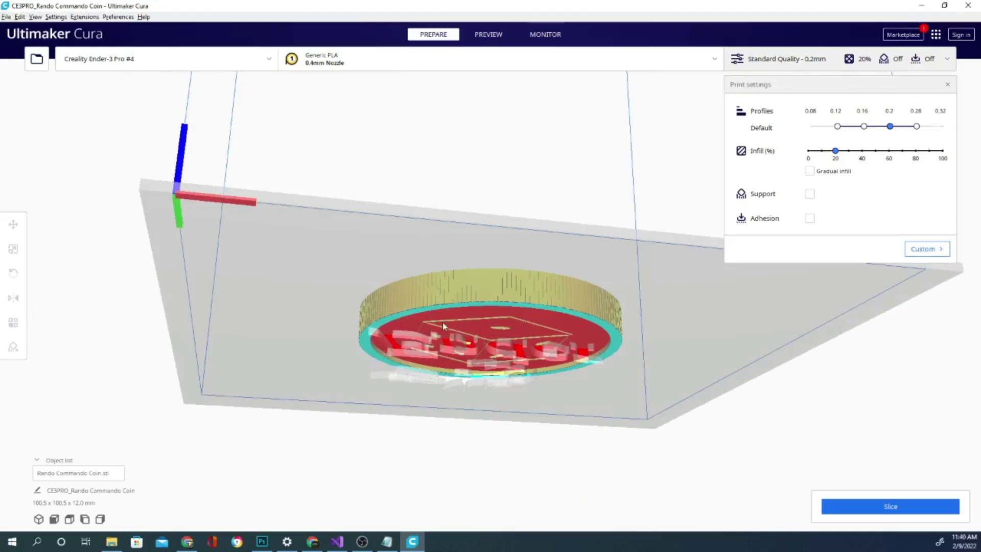
# Enable support generation and return to a top-down view of the coin.
pyautogui.click(810, 194)
pyautogui.moveTo(268, 460)
pyautogui.mouseDown(button='right')
pyautogui.moveTo(574, 397)
pyautogui.moveTo(565, 460)
pyautogui.mouseUp(button='right')
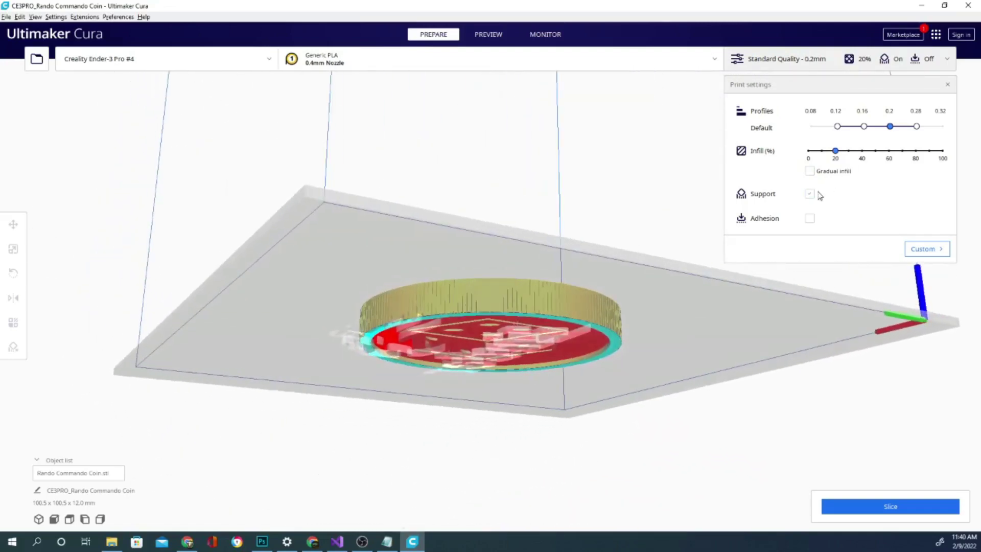
pyautogui.moveTo(419, 361)
pyautogui.mouseDown(button='right')
pyautogui.moveTo(590, 408)
pyautogui.moveTo(780, 372)
pyautogui.moveTo(383, 390)
pyautogui.moveTo(780, 407)
pyautogui.moveTo(622, 427)
pyautogui.mouseUp(button='right')
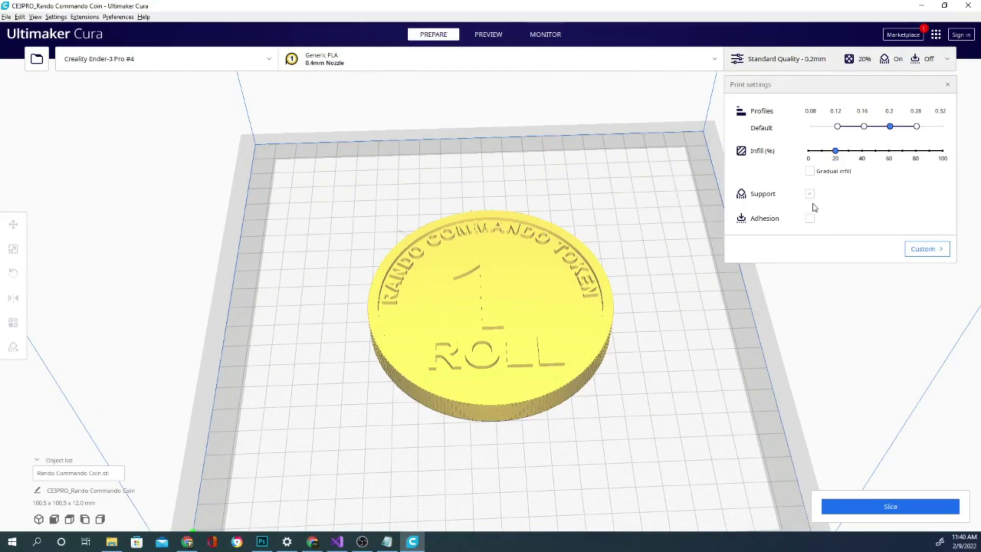
# Enable build-plate adhesion for the coin alongside support.
pyautogui.click(811, 219)
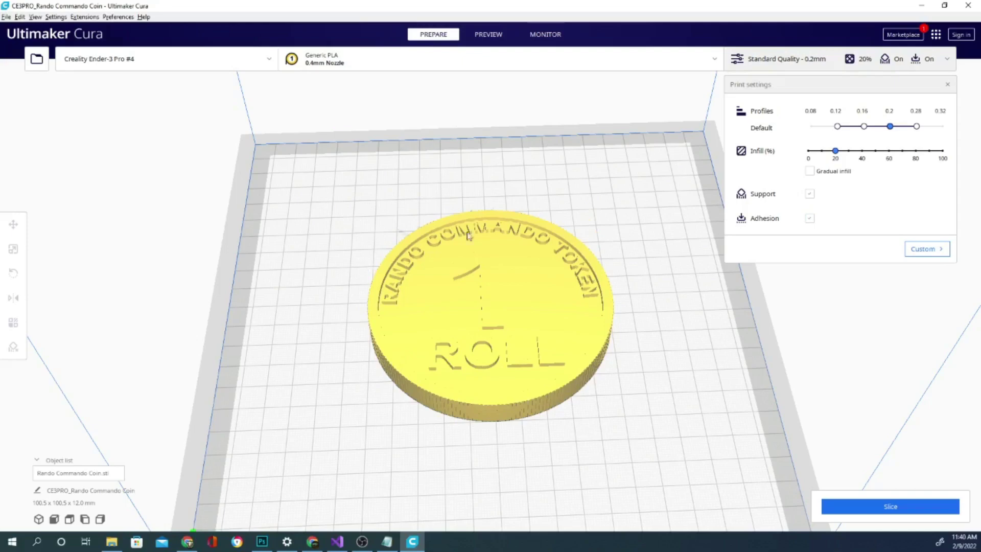
pyautogui.moveTo(680, 430)
pyautogui.mouseDown(button='right')
pyautogui.moveTo(565, 355)
pyautogui.moveTo(695, 451)
pyautogui.moveTo(671, 456)
pyautogui.mouseUp(button='right')
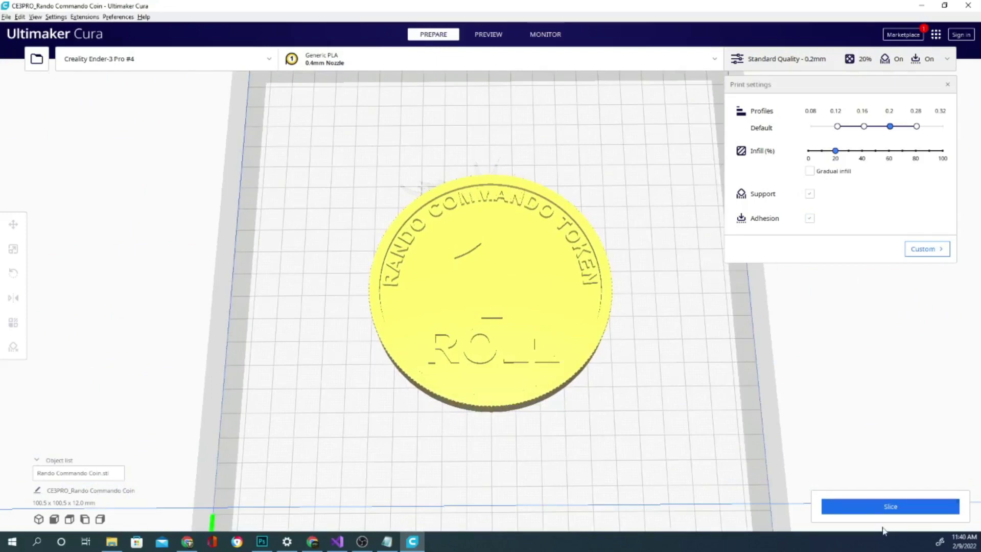
# Slice the coin, getting an estimate of 5 h 7 min and 41 g, and view its side.
pyautogui.click(889, 509)
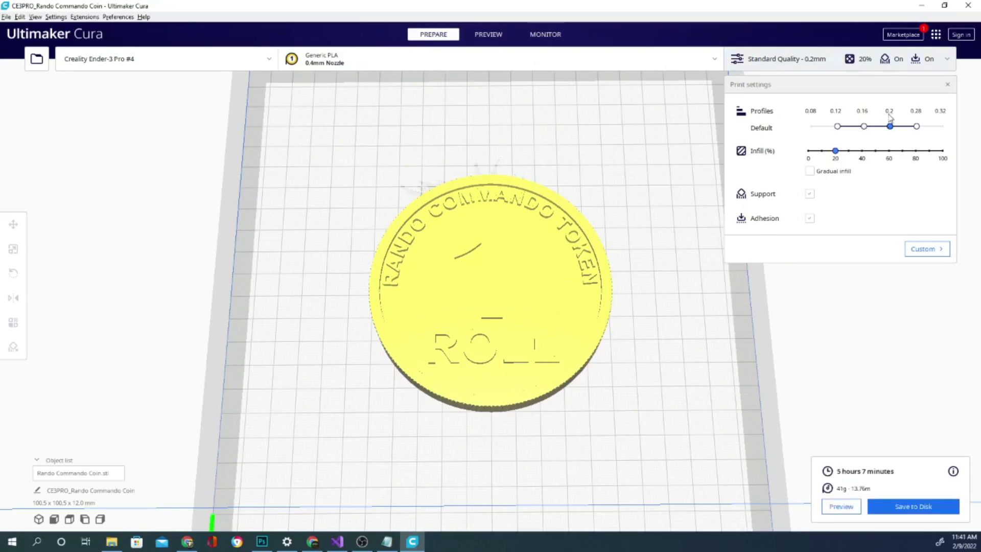
pyautogui.moveTo(680, 398); pyautogui.dragTo(666, 313, button='right')
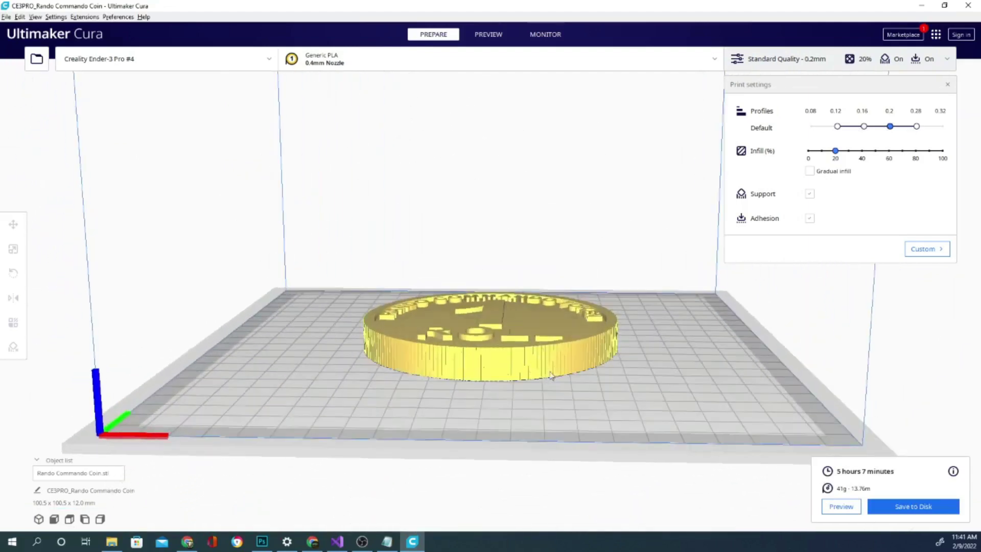
pyautogui.scroll(-3, 541, 376)
pyautogui.scroll(3, 540, 376)
# Switch to the layer preview and orbit to see the coin's side walls and top face.
pyautogui.scroll(2, 540, 376)
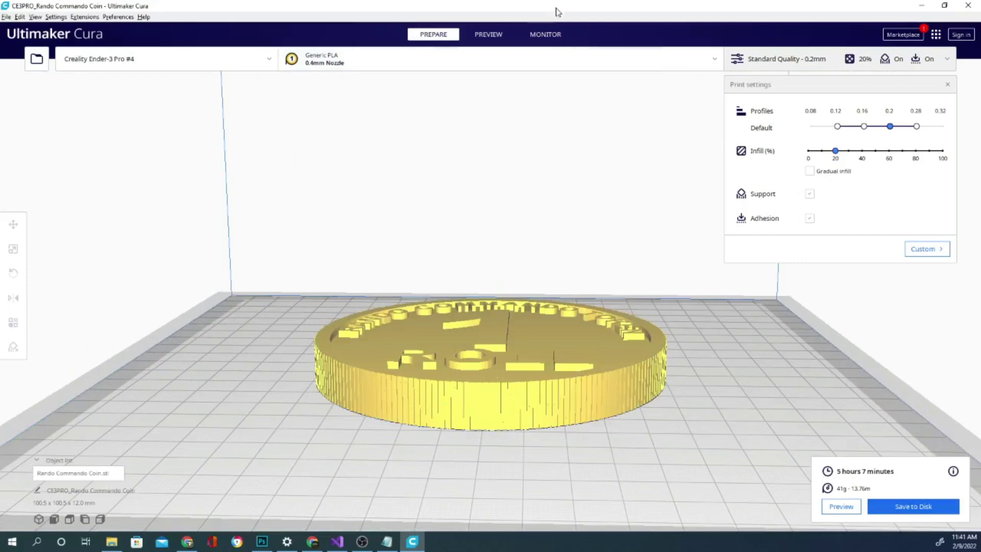
pyautogui.click(500, 39)
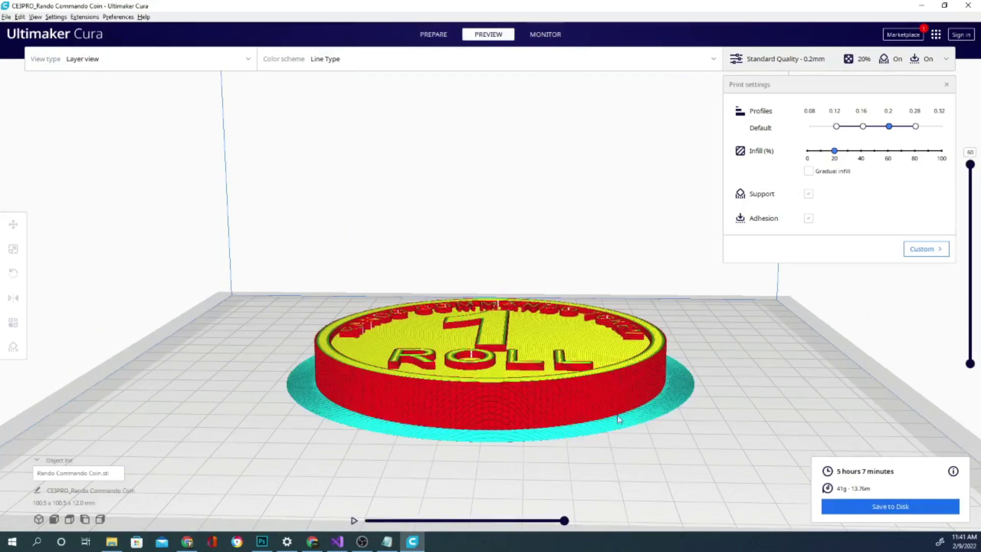
pyautogui.scroll(5, 564, 419)
pyautogui.moveTo(578, 398); pyautogui.dragTo(583, 369, button='right')
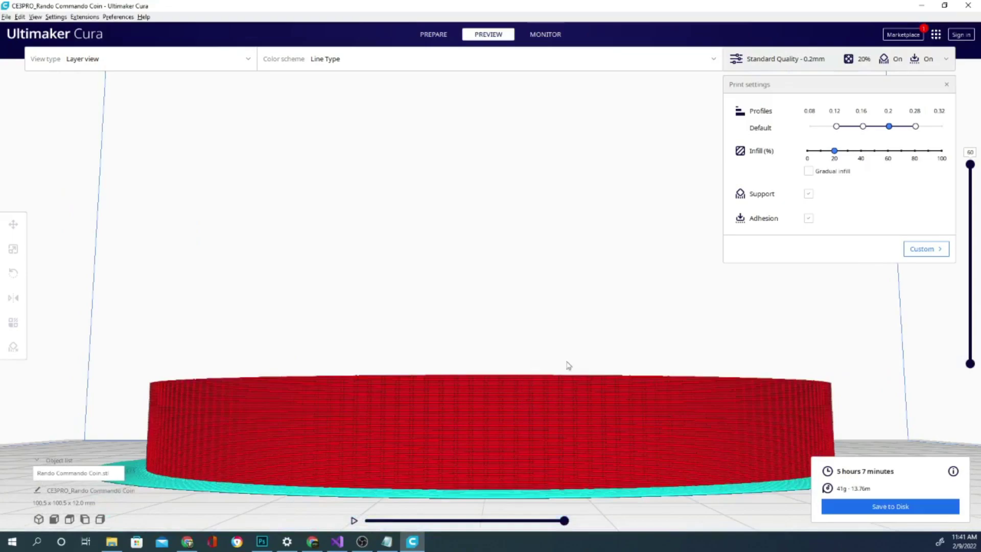
pyautogui.moveTo(539, 278)
pyautogui.mouseDown(button='right')
pyautogui.moveTo(545, 347)
pyautogui.moveTo(454, 337)
pyautogui.moveTo(531, 325)
pyautogui.mouseUp(button='right')
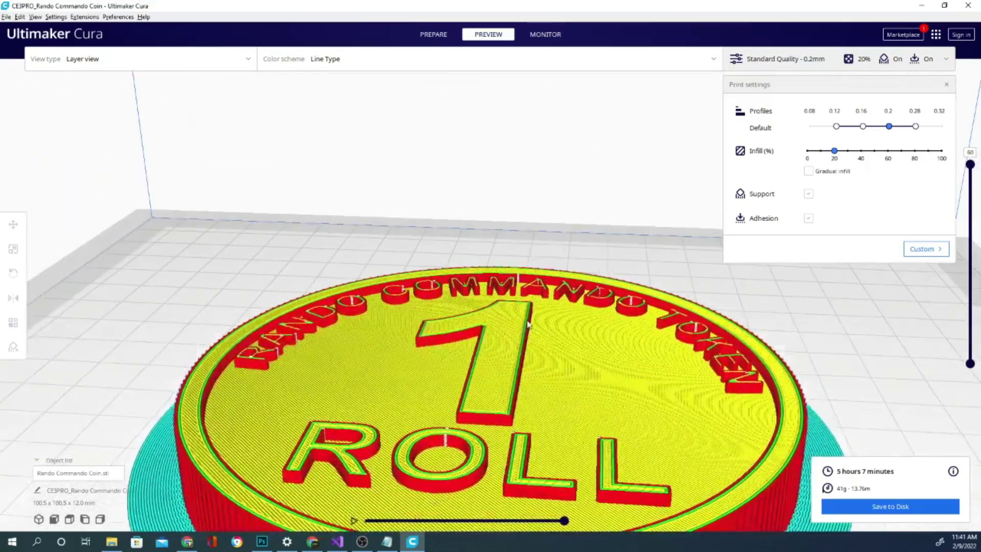
pyautogui.scroll(-2, 532, 322)
pyautogui.scroll(-2, 533, 322)
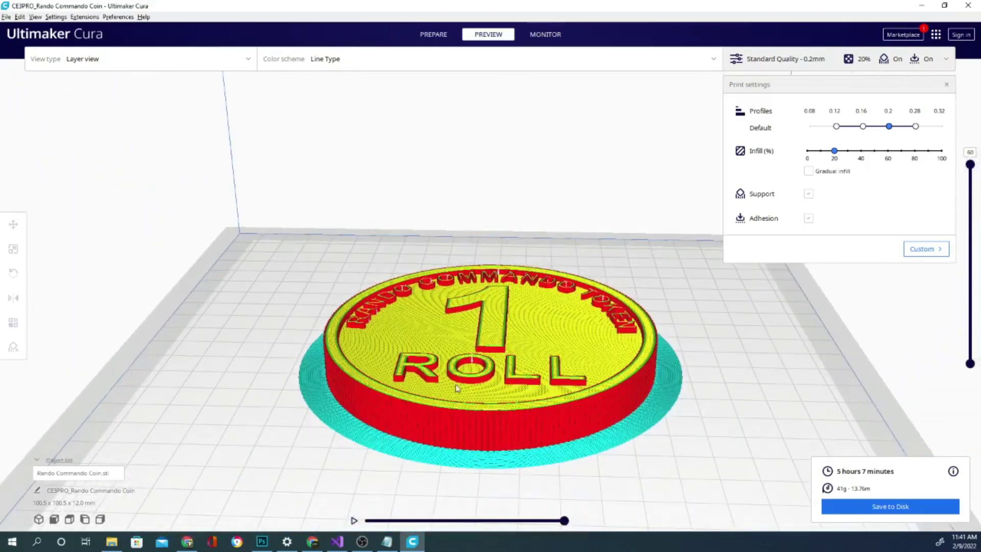
pyautogui.moveTo(493, 369); pyautogui.dragTo(498, 362, button='right')
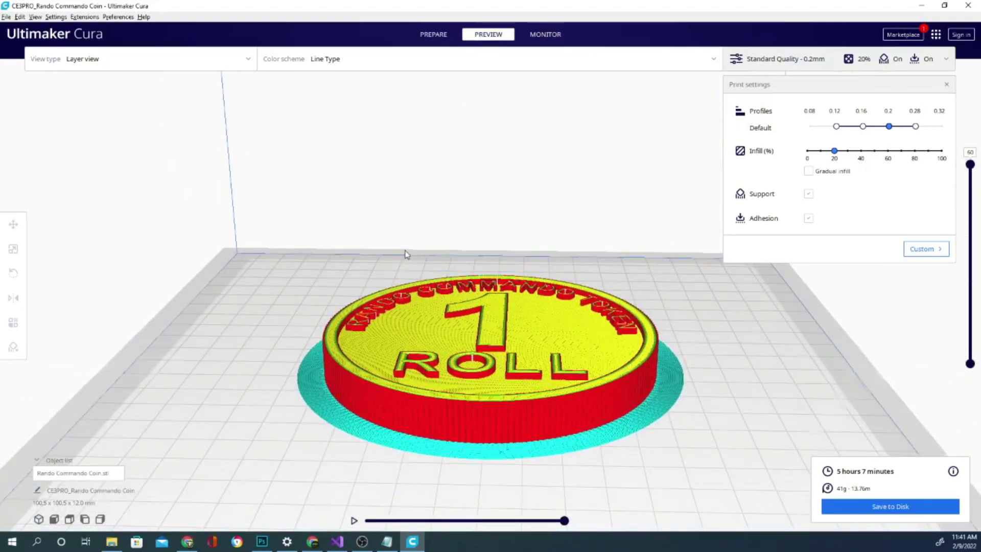
pyautogui.moveTo(418, 242)
pyautogui.mouseDown(button='right')
pyautogui.moveTo(447, 341)
pyautogui.moveTo(466, 306)
pyautogui.moveTo(419, 283)
pyautogui.mouseUp(button='right')
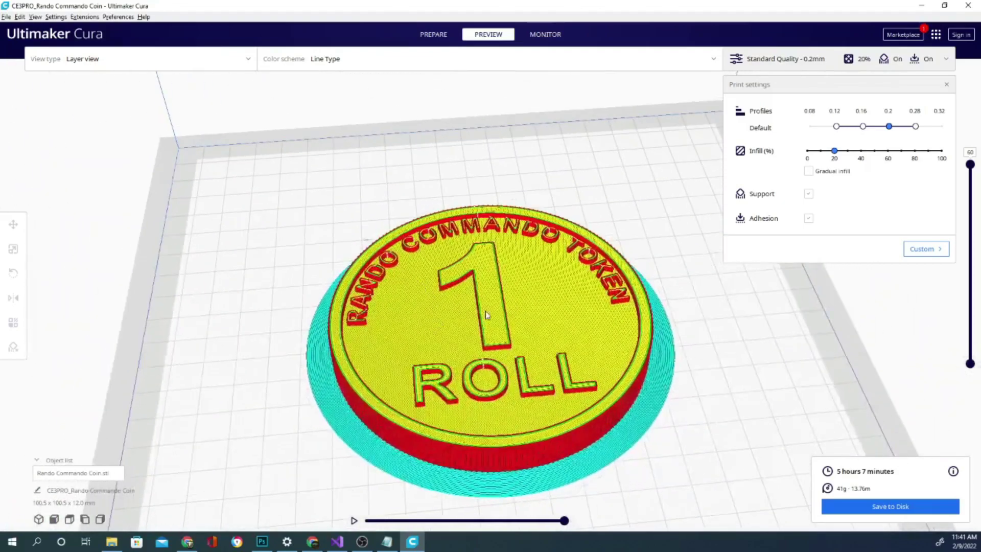
pyautogui.scroll(-3, 488, 314)
pyautogui.scroll(-2, 500, 312)
pyautogui.scroll(2, 501, 312)
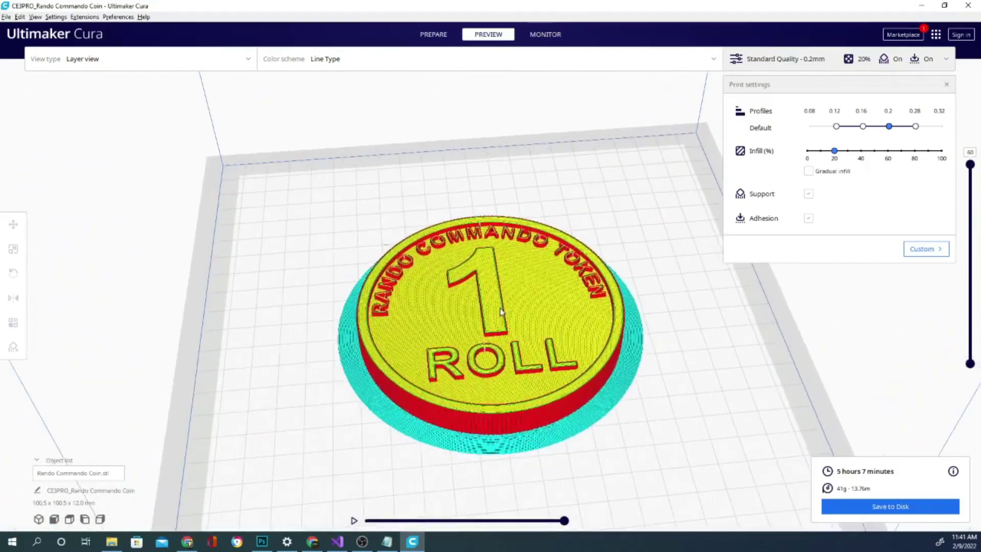
# Rotate, tilt and pan the layer view to inspect the coin's walls and surrounding skirt.
pyautogui.press('Left')
pyautogui.press('Left')
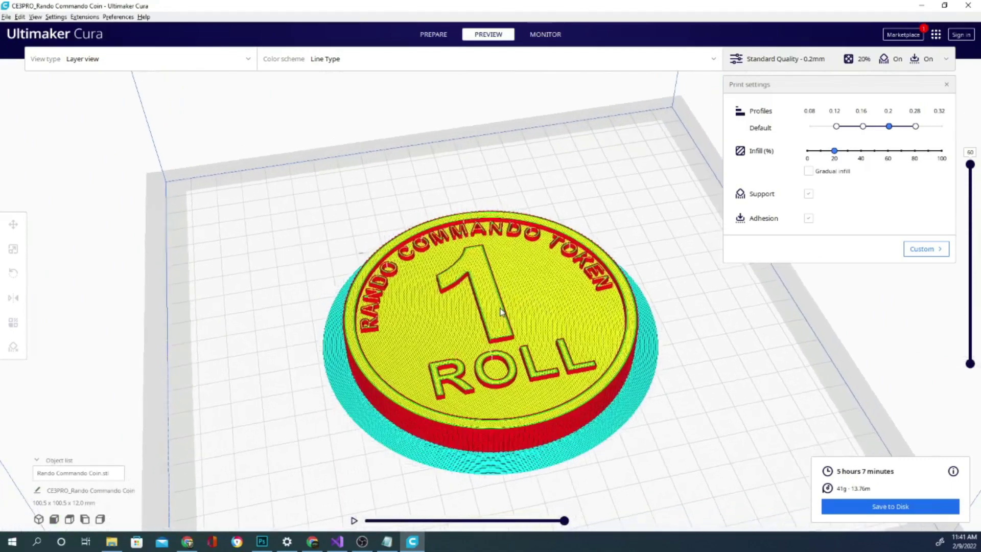
pyautogui.press('Left')
pyautogui.press('Left')
pyautogui.press('Left')
pyautogui.press('Left')
pyautogui.press('Left')
pyautogui.press('Left')
pyautogui.press('Down')
pyautogui.press('Down')
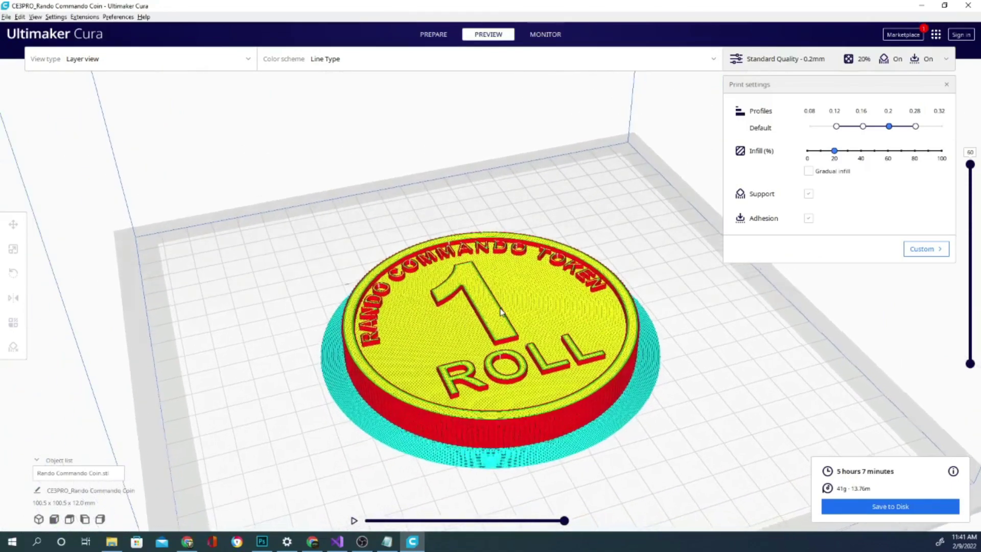
pyautogui.press('Down')
pyautogui.press('Down')
pyautogui.press('Up')
pyautogui.press('Up')
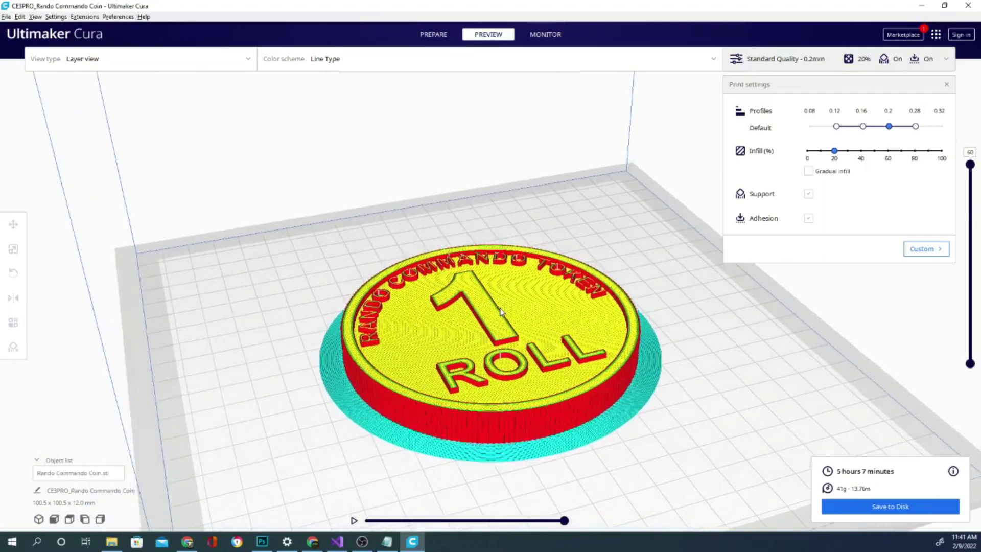
pyautogui.press('Up')
pyautogui.moveTo(318, 326)
pyautogui.mouseDown(button='right')
pyautogui.moveTo(366, 274)
pyautogui.moveTo(332, 337)
pyautogui.mouseUp(button='right')
pyautogui.moveTo(292, 330)
pyautogui.mouseDown(button='middle')
pyautogui.moveTo(419, 348)
pyautogui.moveTo(278, 282)
pyautogui.moveTo(332, 381)
pyautogui.moveTo(163, 266)
pyautogui.moveTo(341, 277)
pyautogui.mouseUp(button='middle')
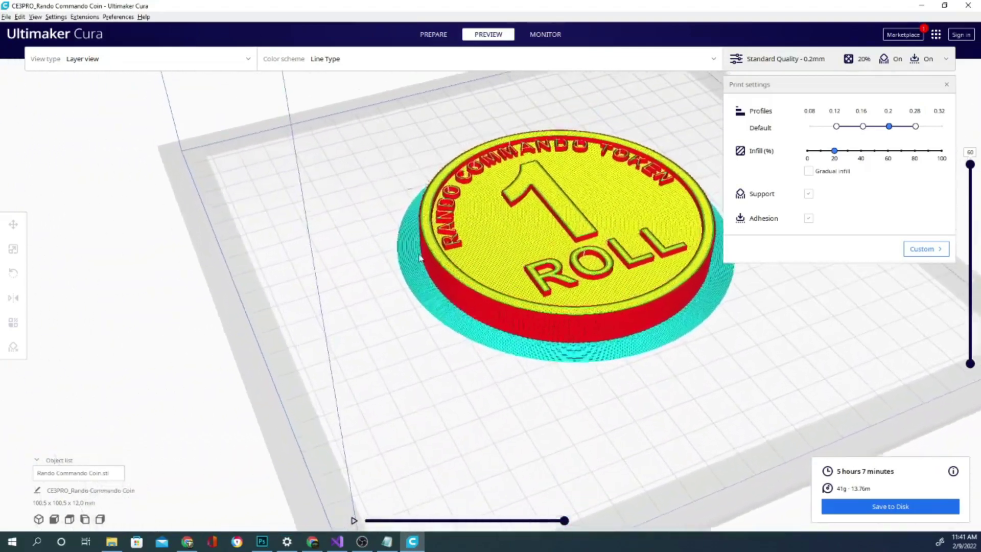
pyautogui.moveTo(759, 383)
pyautogui.mouseDown(button='right')
pyautogui.moveTo(581, 407)
pyautogui.moveTo(615, 350)
pyautogui.moveTo(685, 350)
pyautogui.moveTo(709, 338)
pyautogui.mouseUp(button='right')
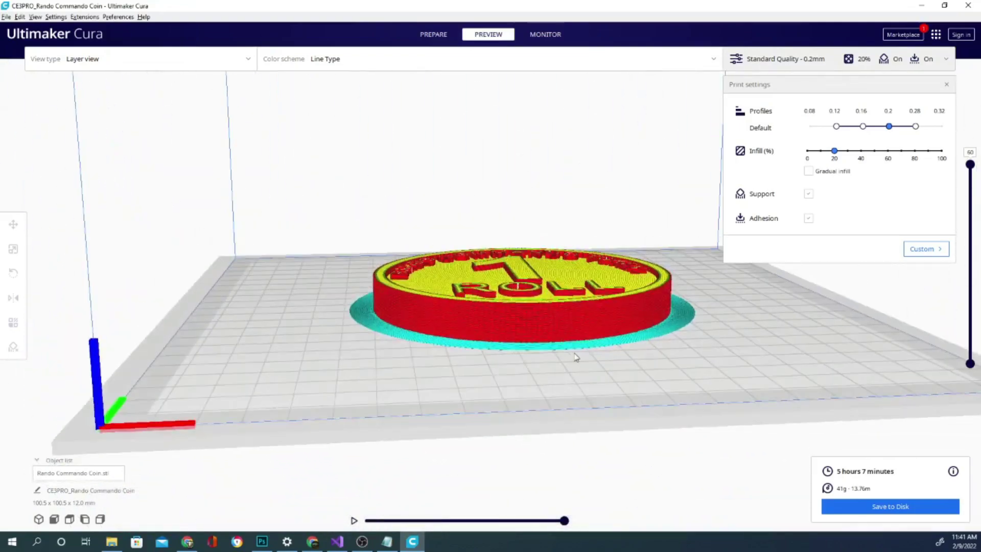
pyautogui.scroll(1, 577, 357)
pyautogui.scroll(1, 575, 357)
pyautogui.scroll(1, 577, 364)
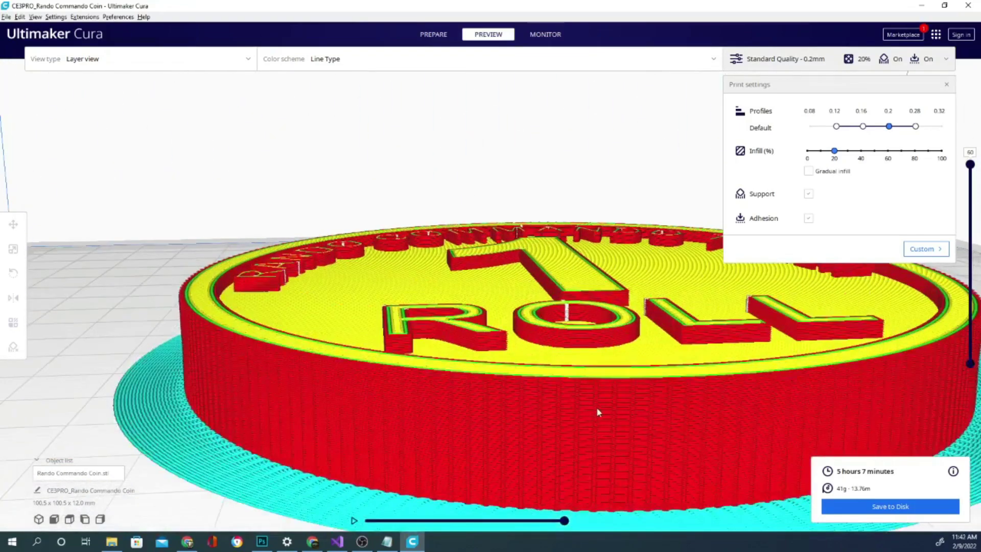
pyautogui.moveTo(597, 409); pyautogui.dragTo(593, 394, button='right')
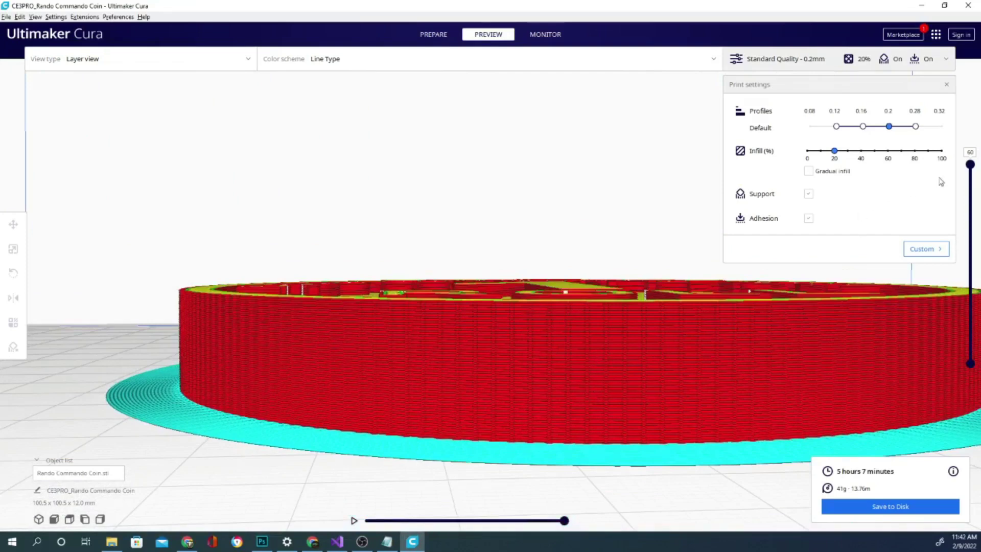
pyautogui.moveTo(972, 170)
pyautogui.mouseDown()
pyautogui.moveTo(972, 216)
pyautogui.moveTo(976, 172)
pyautogui.mouseUp()
pyautogui.moveTo(973, 167); pyautogui.dragTo(972, 359)
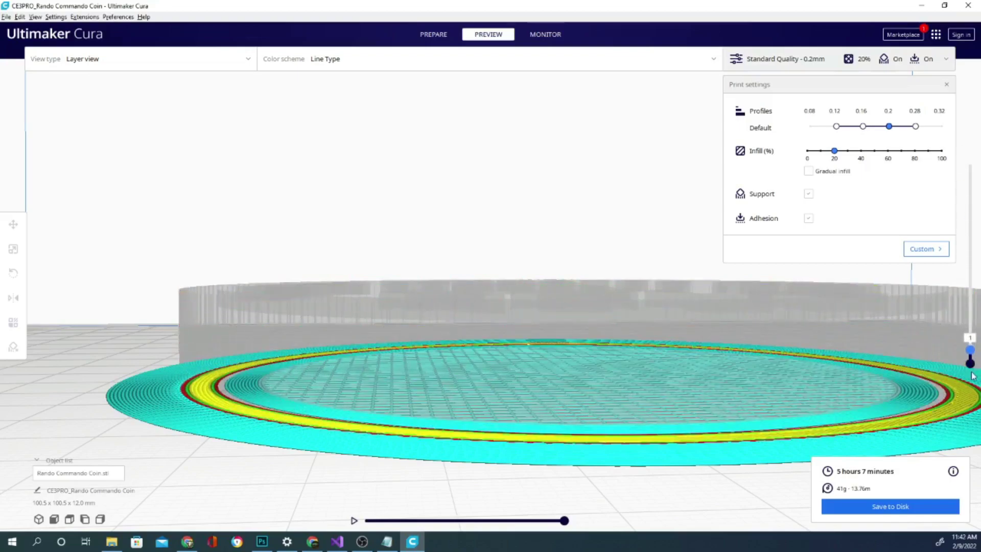
pyautogui.moveTo(403, 269); pyautogui.dragTo(412, 333, button='right')
pyautogui.scroll(5, 412, 363)
pyautogui.scroll(3, 413, 365)
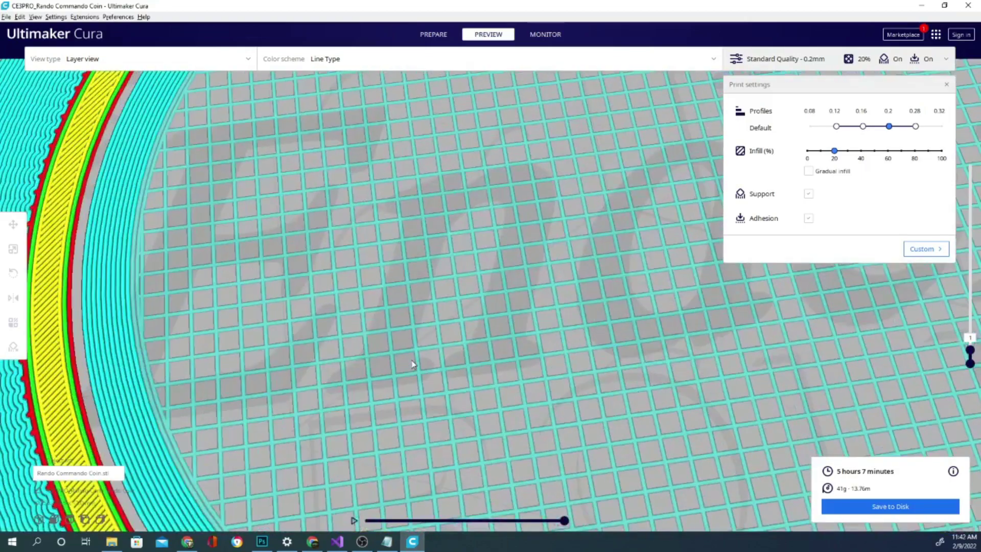
pyautogui.scroll(-3, 413, 364)
pyautogui.scroll(-2, 412, 363)
pyautogui.scroll(-2, 414, 358)
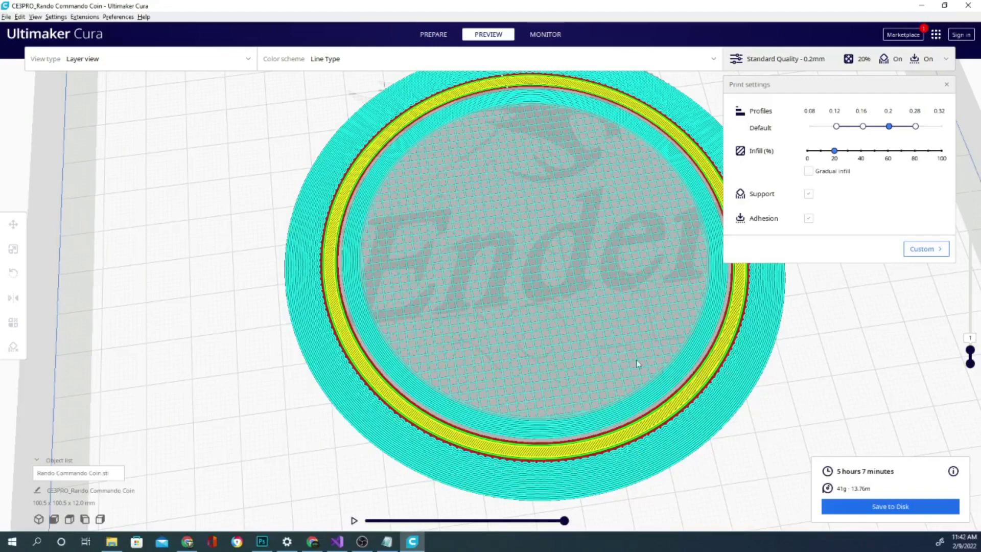
pyautogui.moveTo(832, 414)
pyautogui.mouseDown(button='right')
pyautogui.moveTo(632, 361)
pyautogui.moveTo(789, 359)
pyautogui.mouseUp(button='right')
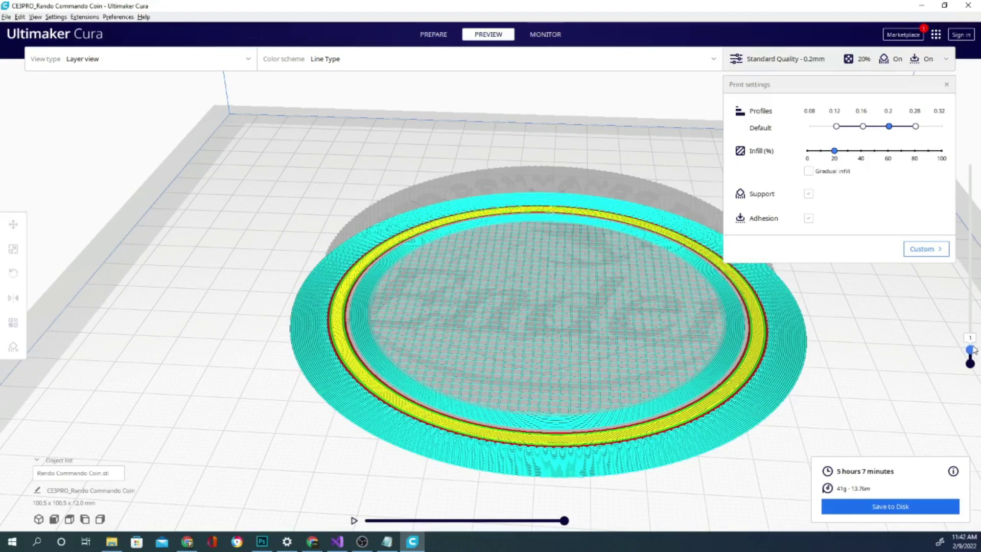
pyautogui.moveTo(970, 350)
pyautogui.mouseDown()
pyautogui.moveTo(970, 319)
pyautogui.moveTo(974, 333)
pyautogui.mouseUp()
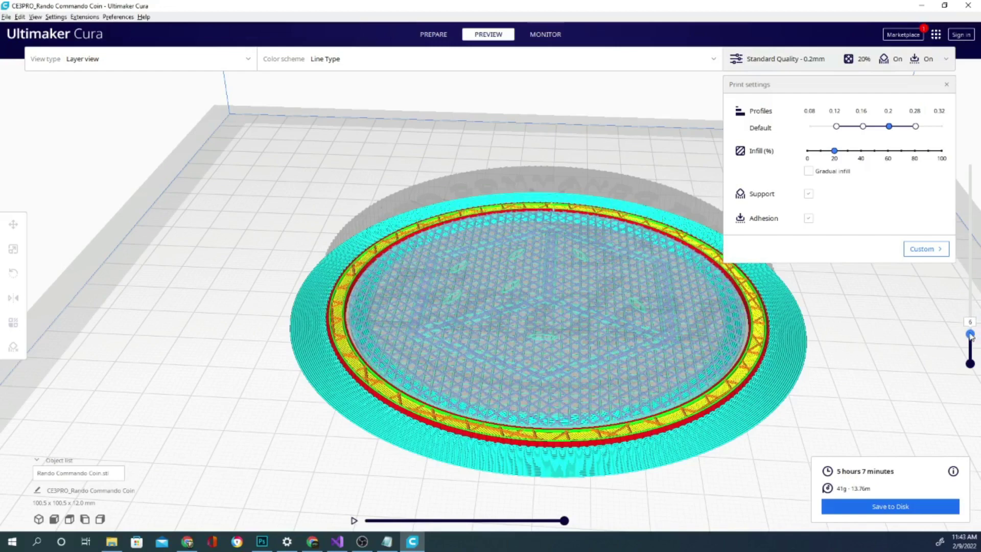
pyautogui.moveTo(972, 343); pyautogui.dragTo(973, 359)
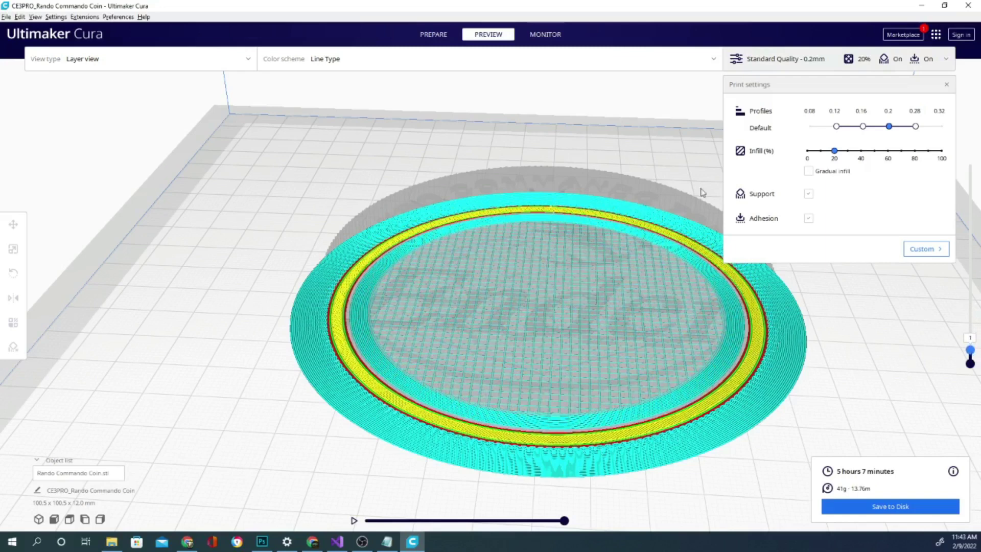
pyautogui.moveTo(971, 354); pyautogui.dragTo(978, 296)
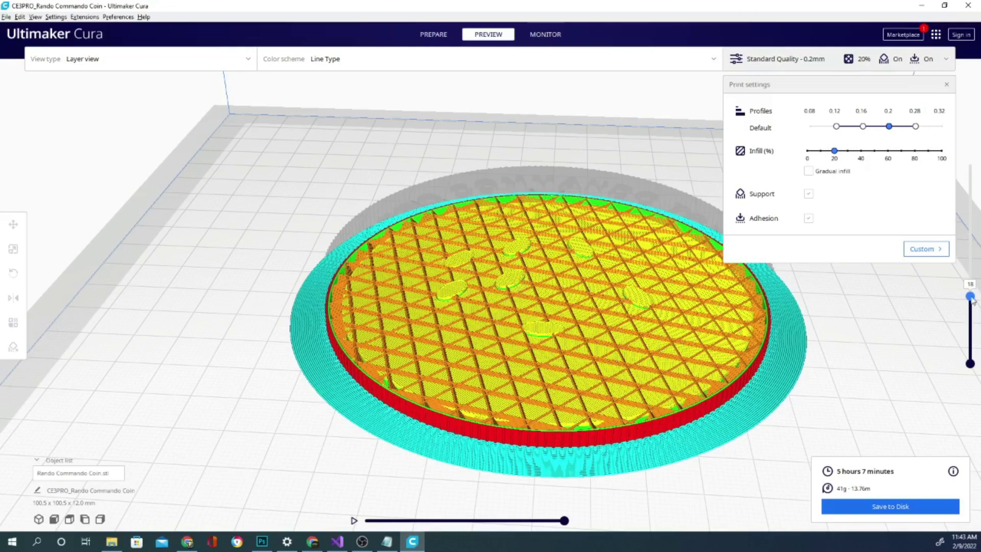
pyautogui.moveTo(970, 297); pyautogui.dragTo(977, 163)
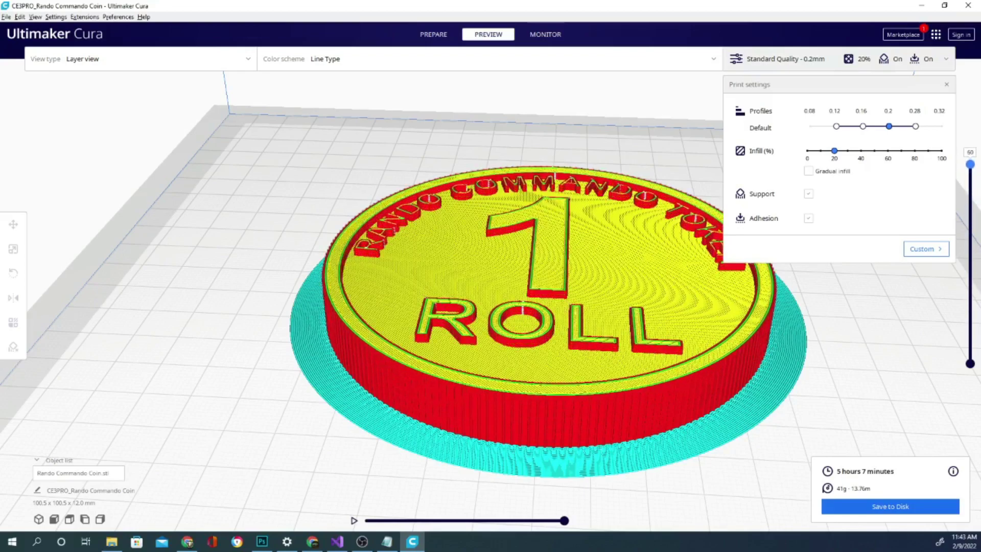
pyautogui.moveTo(971, 164); pyautogui.dragTo(971, 341)
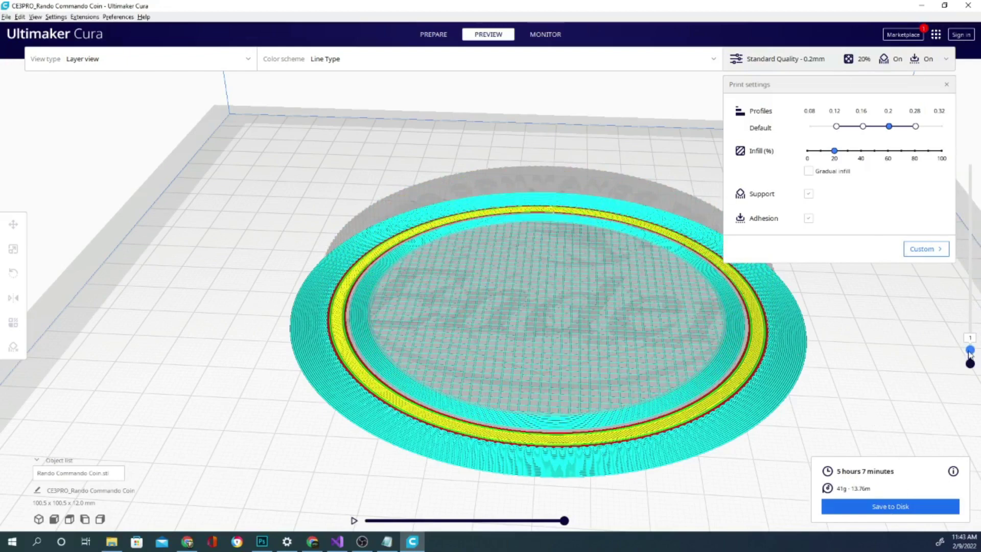
pyautogui.moveTo(970, 352)
pyautogui.mouseDown()
pyautogui.moveTo(970, 241)
pyautogui.moveTo(970, 350)
pyautogui.mouseUp()
pyautogui.hotkey('alt', 'Tab')
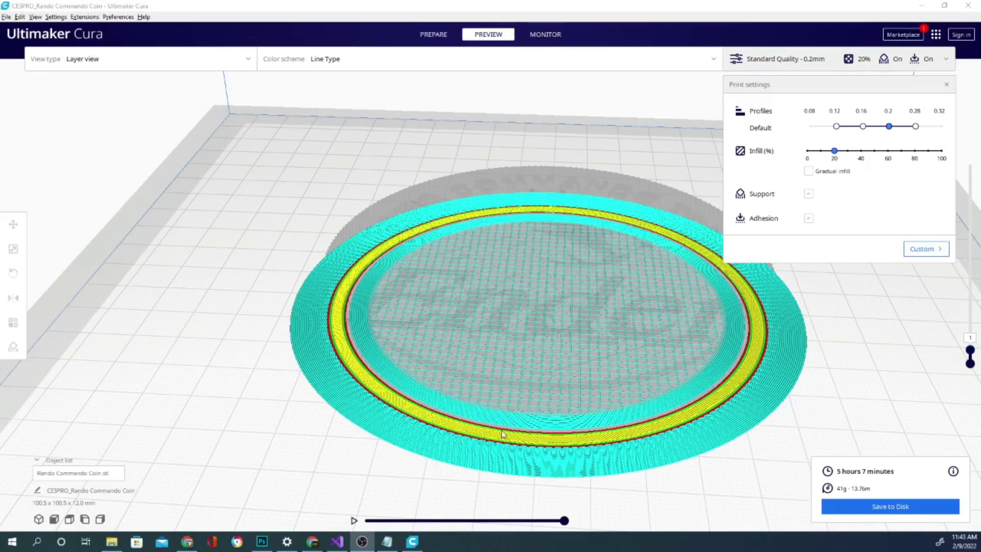
pyautogui.click(565, 523)
pyautogui.moveTo(563, 522); pyautogui.dragTo(558, 522)
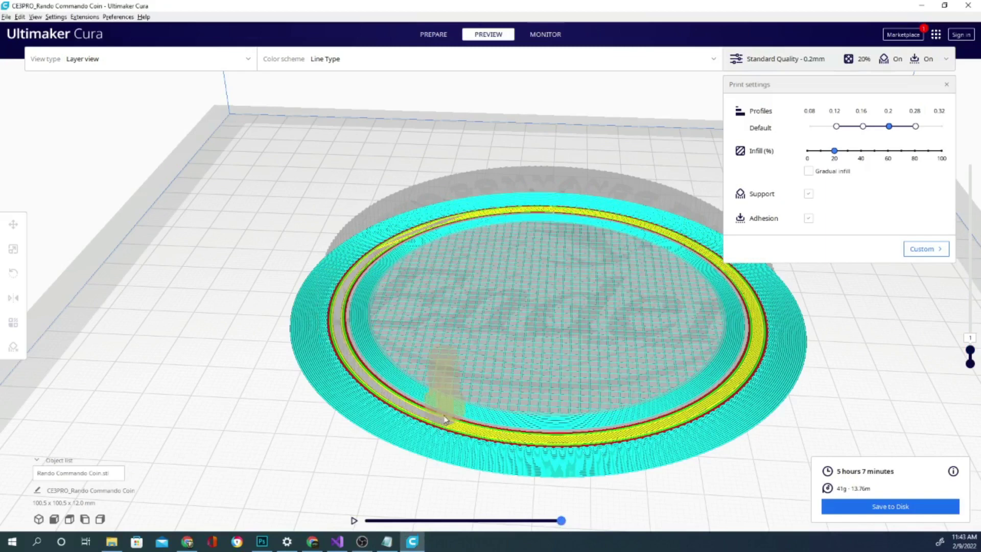
pyautogui.moveTo(557, 524); pyautogui.dragTo(353, 521)
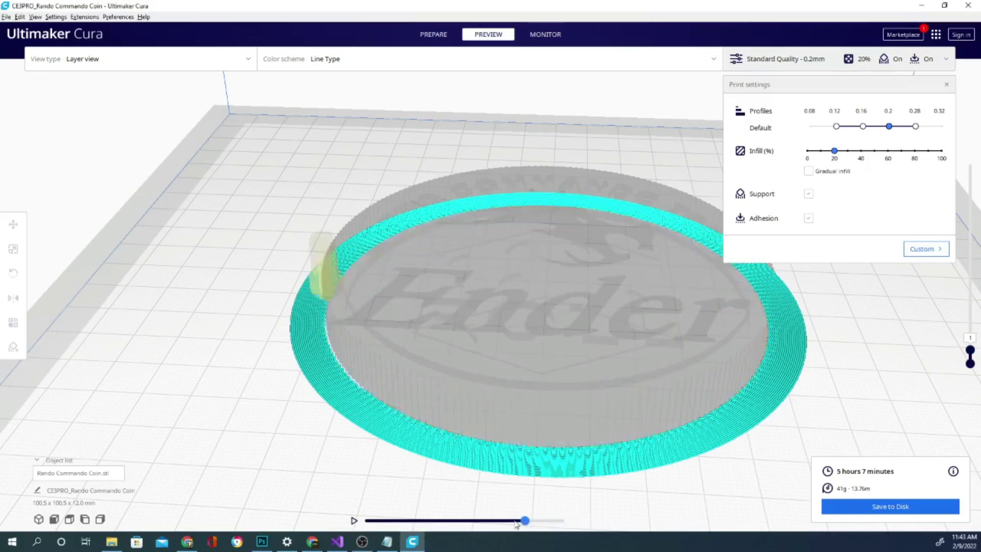
pyautogui.click(353, 521)
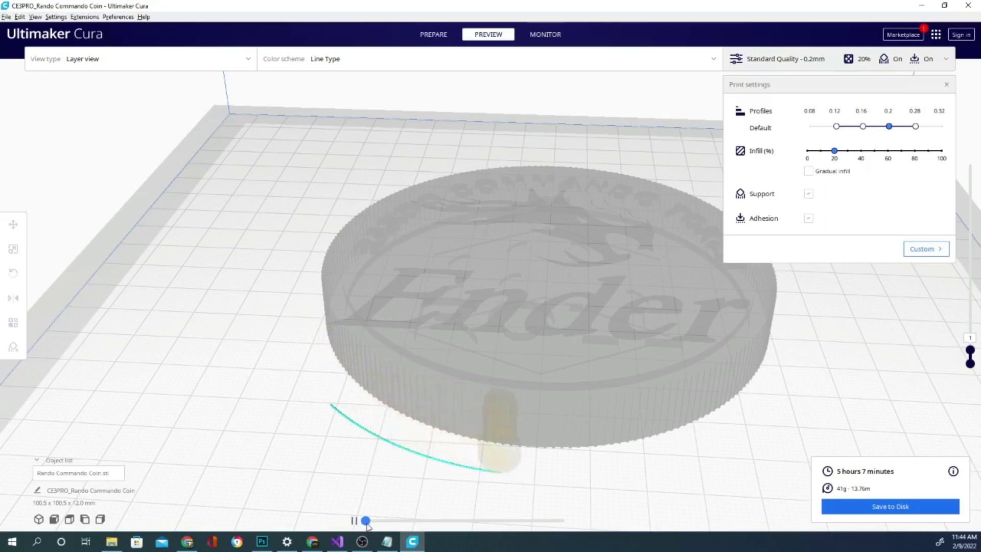
pyautogui.moveTo(365, 520)
pyautogui.mouseDown()
pyautogui.moveTo(474, 521)
pyautogui.moveTo(578, 459)
pyautogui.mouseUp()
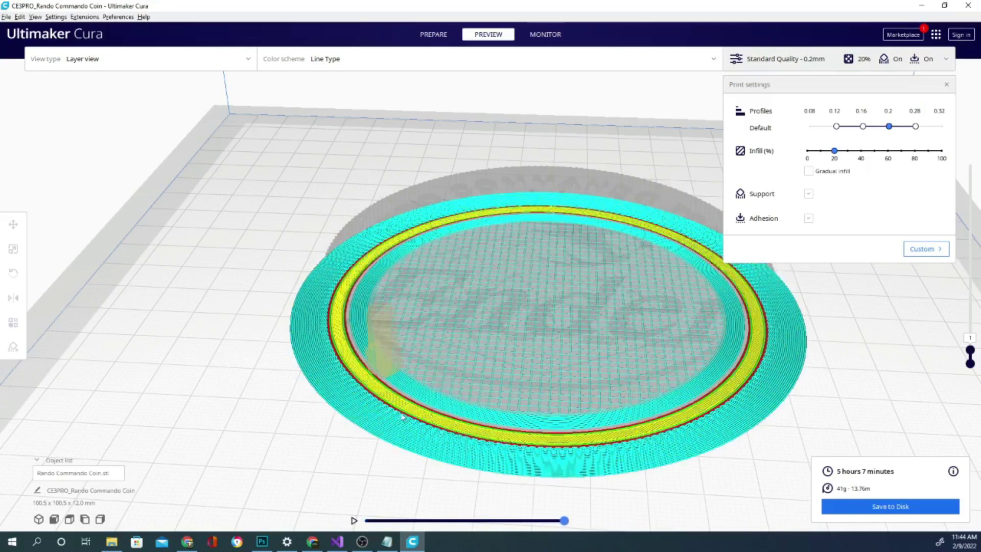
pyautogui.scroll(-2, 401, 418)
pyautogui.scroll(5, 409, 429)
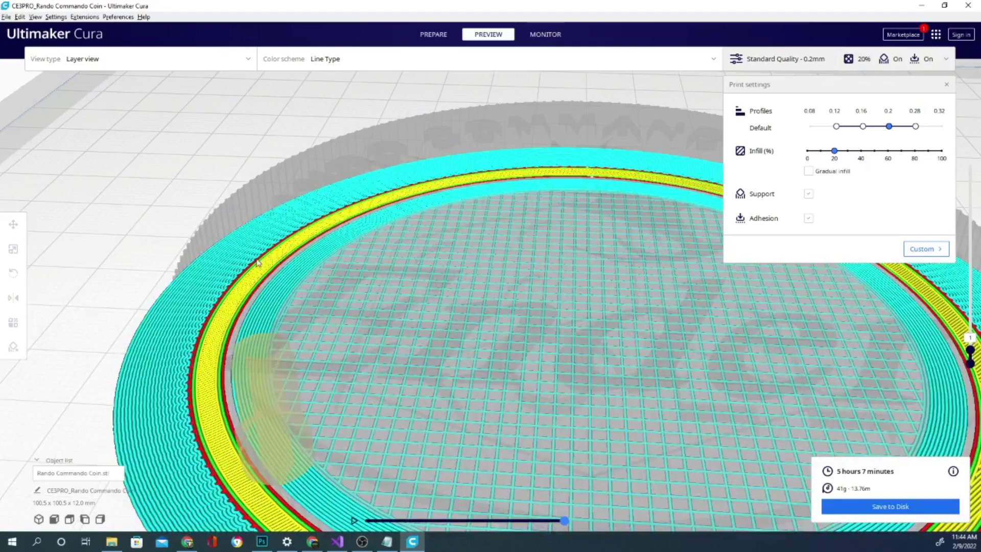
pyautogui.scroll(-2, 207, 460)
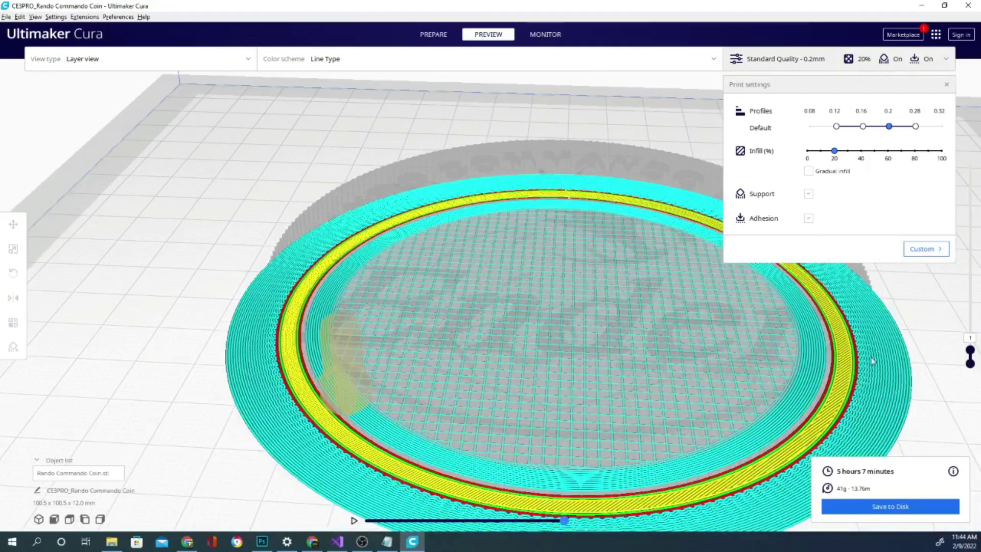
pyautogui.scroll(3, 861, 424)
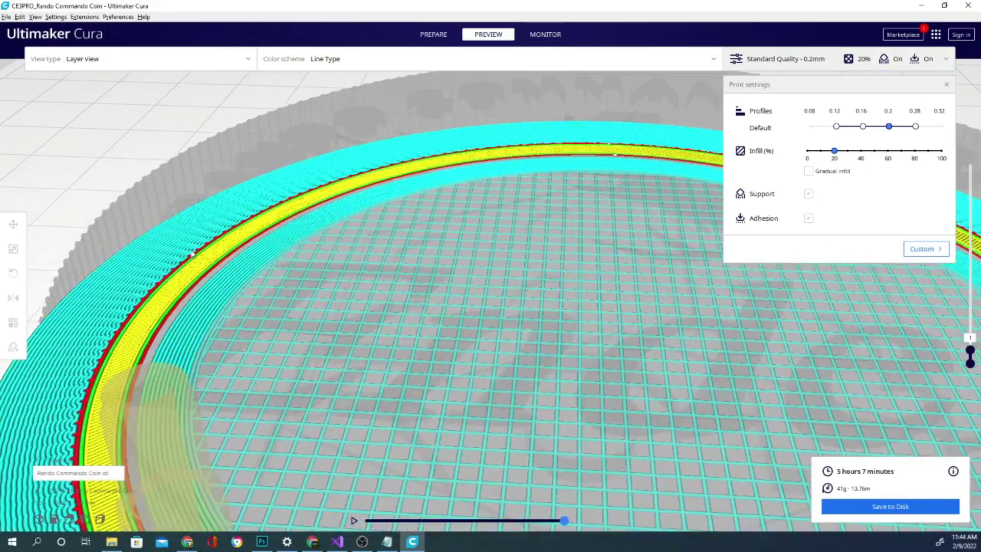
pyautogui.scroll(-2, 359, 380)
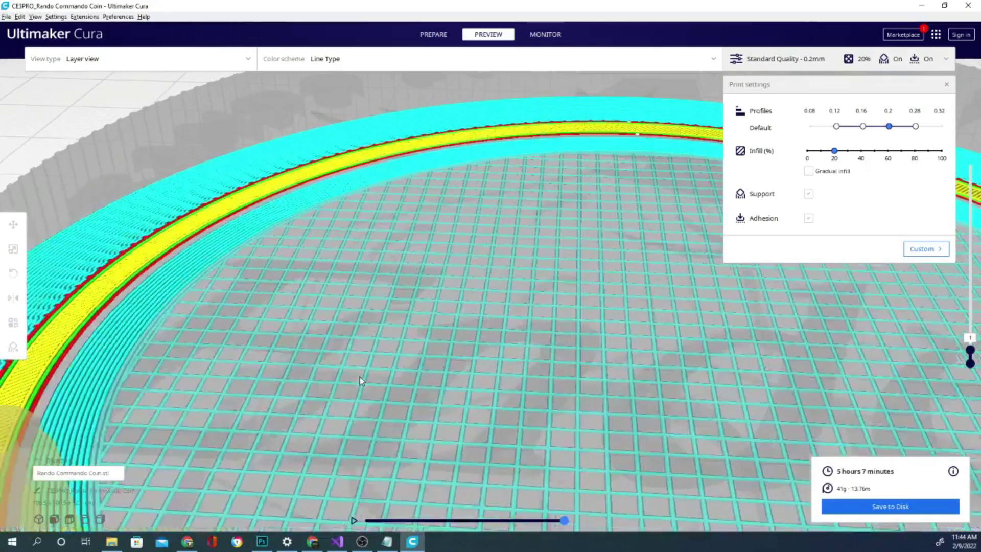
pyautogui.scroll(-3, 359, 377)
pyautogui.scroll(-2, 378, 366)
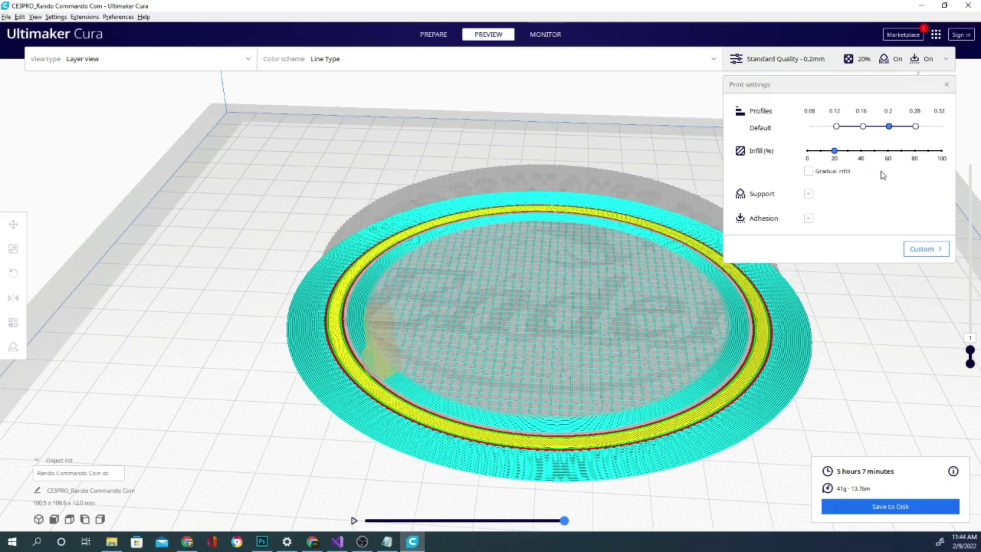
# In Custom print settings, change the Wall Line Count under Walls from 2 to 4.
pyautogui.click(923, 249)
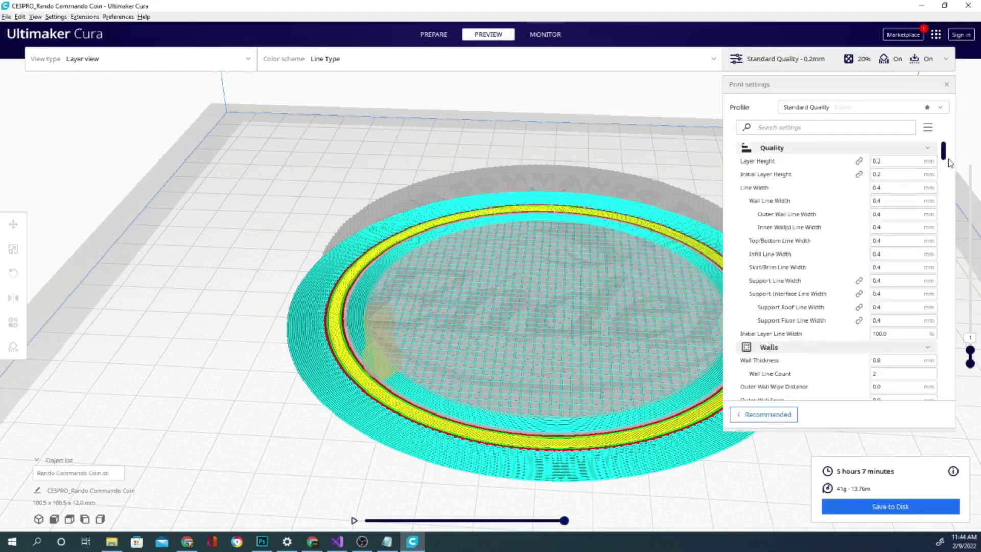
pyautogui.moveTo(943, 152)
pyautogui.mouseDown()
pyautogui.moveTo(943, 288)
pyautogui.moveTo(950, 137)
pyautogui.mouseUp()
pyautogui.moveTo(889, 241)
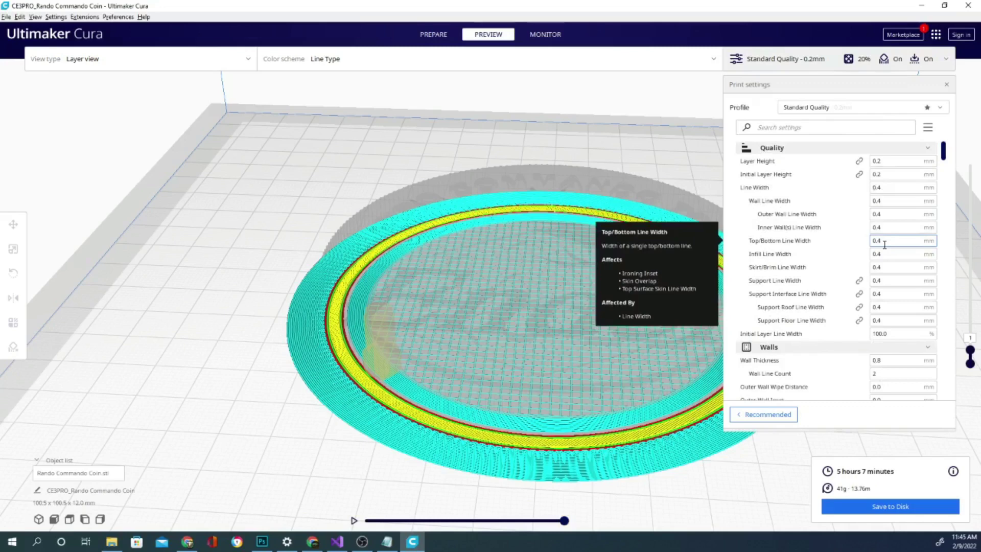
pyautogui.scroll(-3, 793, 265)
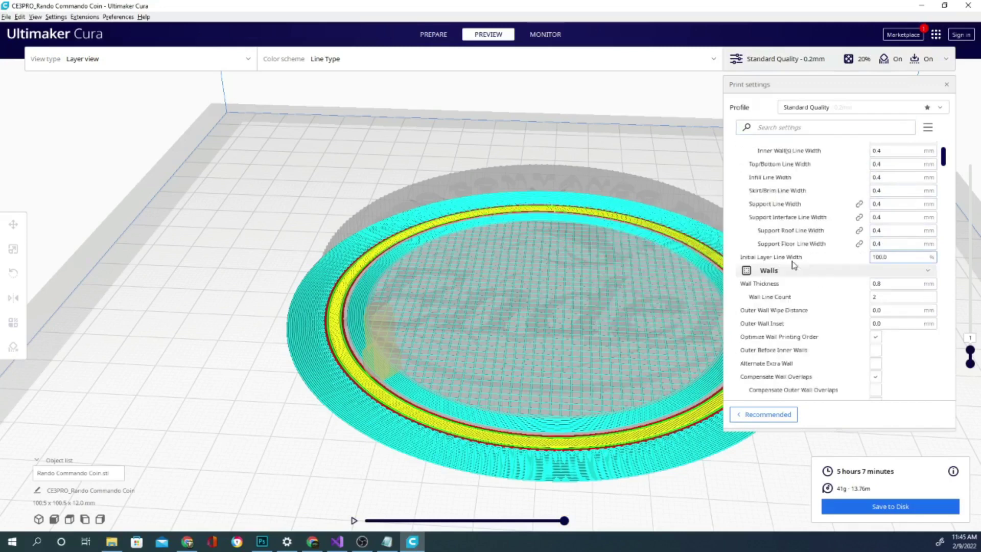
pyautogui.scroll(-2, 795, 265)
pyautogui.scroll(-2, 795, 264)
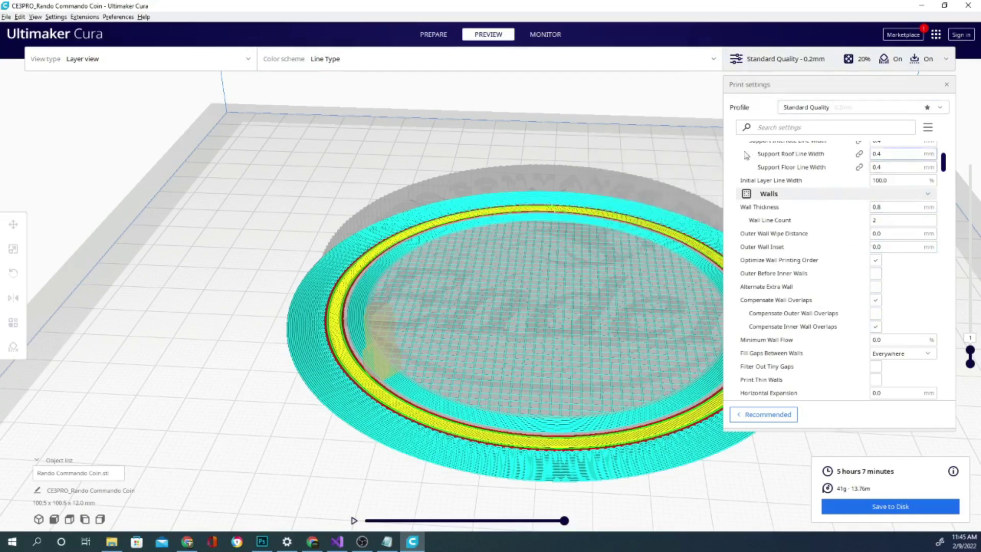
pyautogui.moveTo(769, 296)
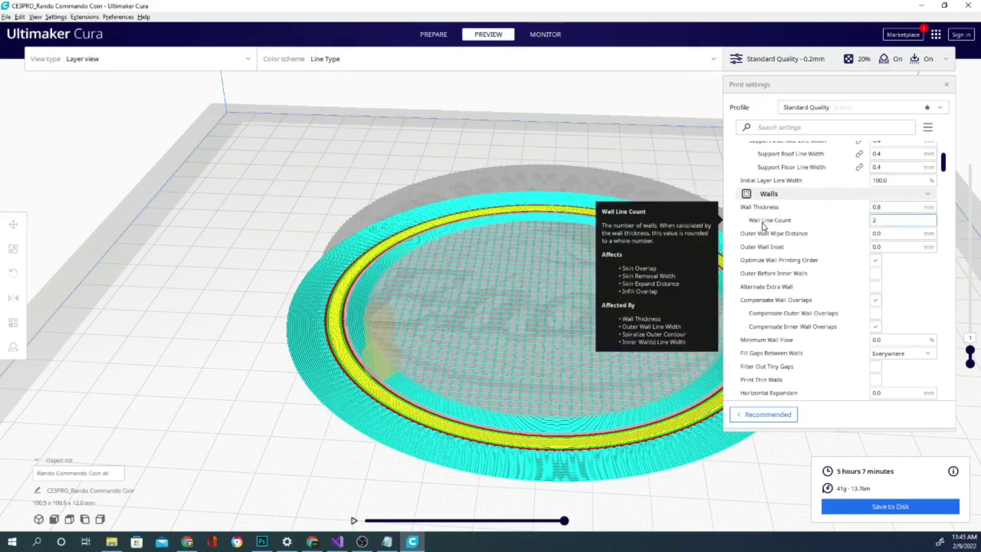
pyautogui.doubleClick(883, 220)
pyautogui.write('4')
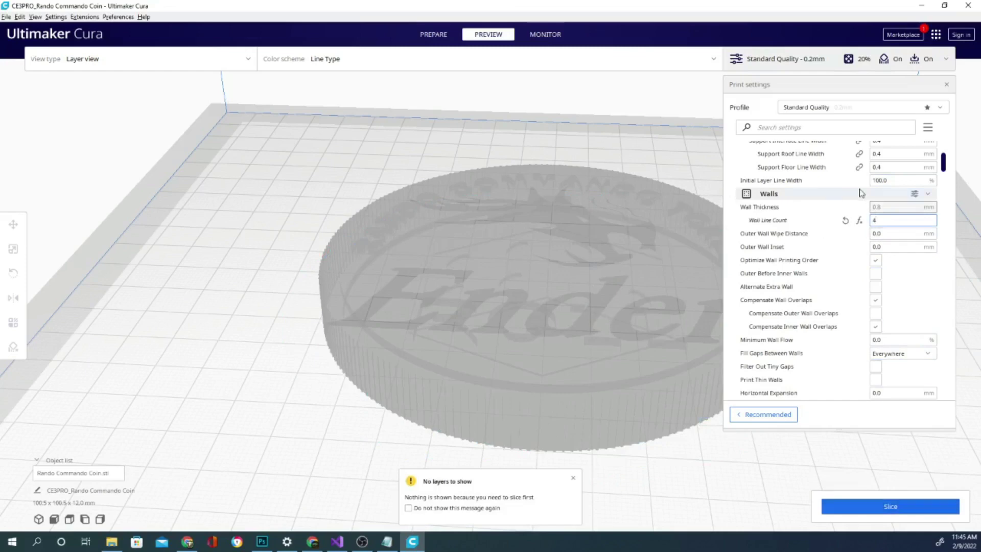
# Re-slice the four-wall coin, giving an estimate of about 5 hours 29 minutes.
pyautogui.click(894, 513)
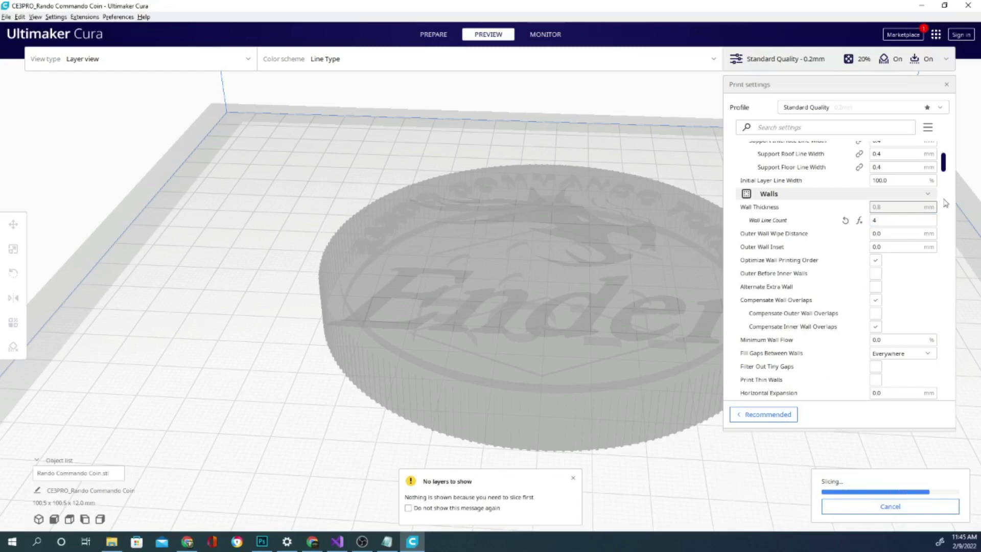
pyautogui.click(884, 218)
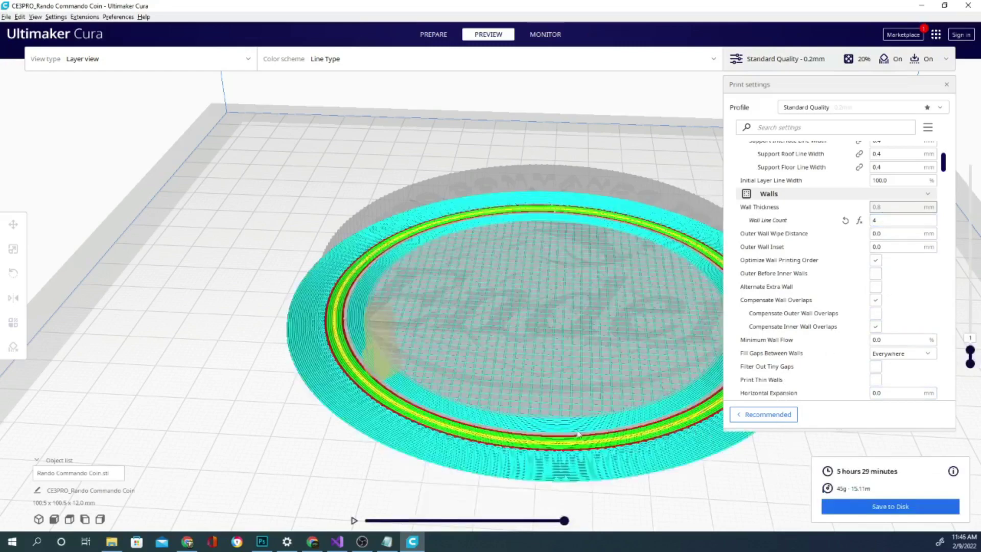
# Zoom the preview and set the layer slider to layer 13, showing the holed top surface.
pyautogui.scroll(-3, 563, 458)
pyautogui.scroll(3, 562, 458)
pyautogui.scroll(3, 562, 459)
pyautogui.scroll(-3, 562, 460)
pyautogui.scroll(-2, 563, 460)
pyautogui.scroll(3, 582, 430)
pyautogui.scroll(3, 522, 411)
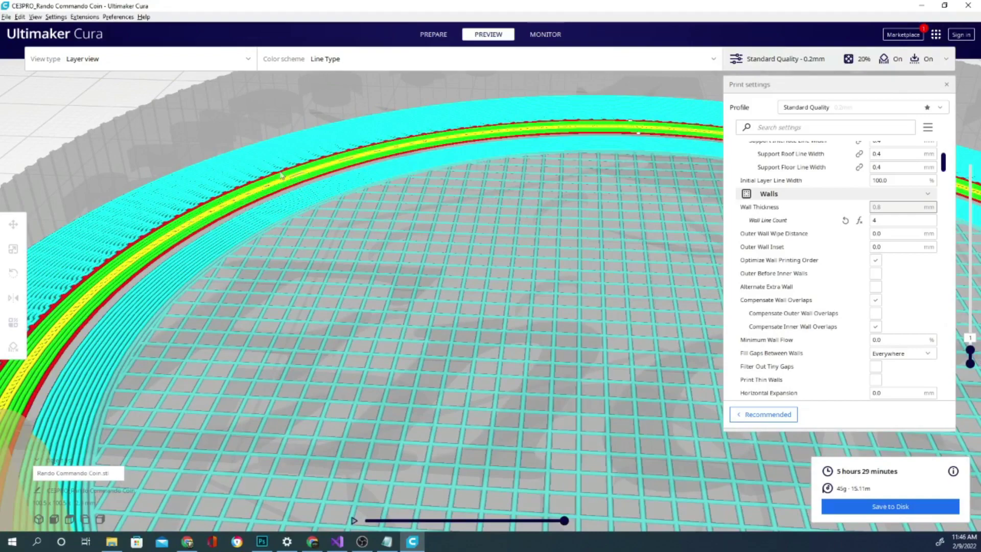
pyautogui.scroll(-3, 358, 295)
pyautogui.scroll(-2, 357, 295)
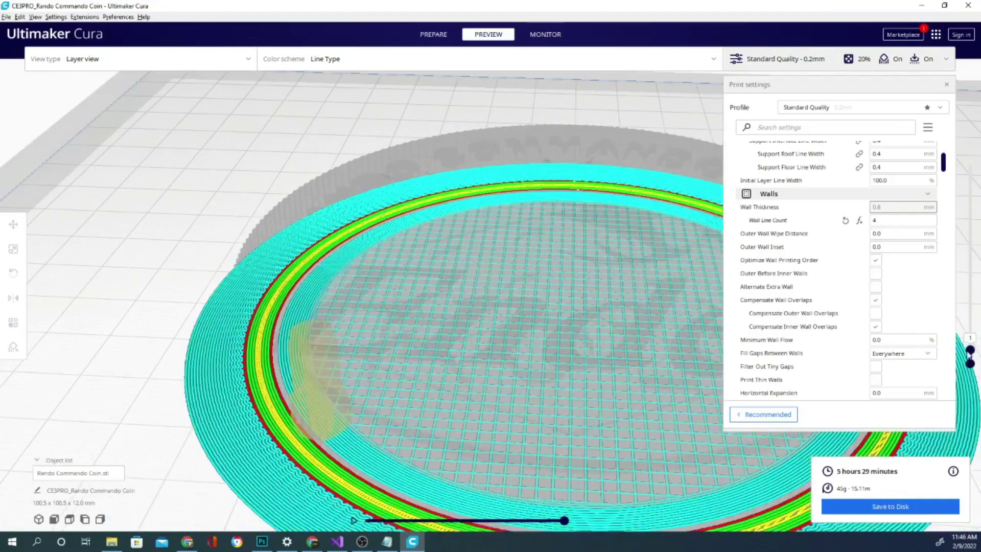
pyautogui.moveTo(969, 352); pyautogui.dragTo(971, 310)
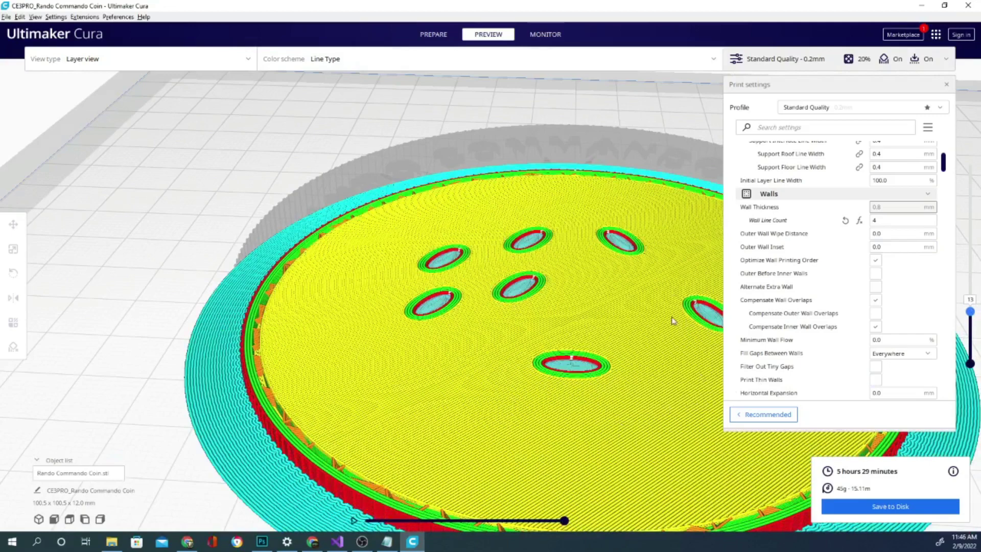
pyautogui.scroll(-2, 641, 317)
pyautogui.scroll(-2, 621, 306)
pyautogui.scroll(-2, 611, 292)
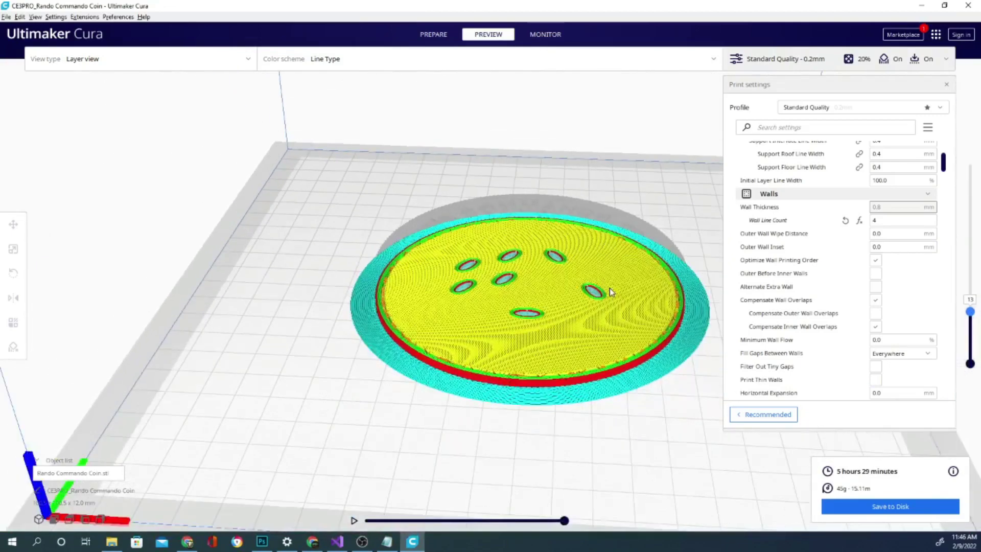
pyautogui.scroll(2, 609, 287)
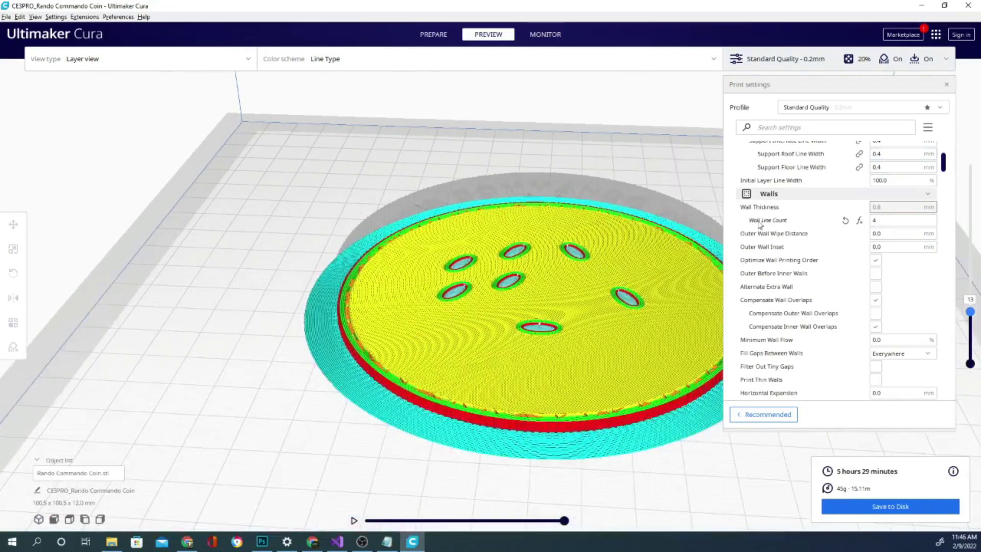
# Collapse the Quality, Walls, Top/Bottom, Infill and Material setting categories.
pyautogui.scroll(-3, 849, 244)
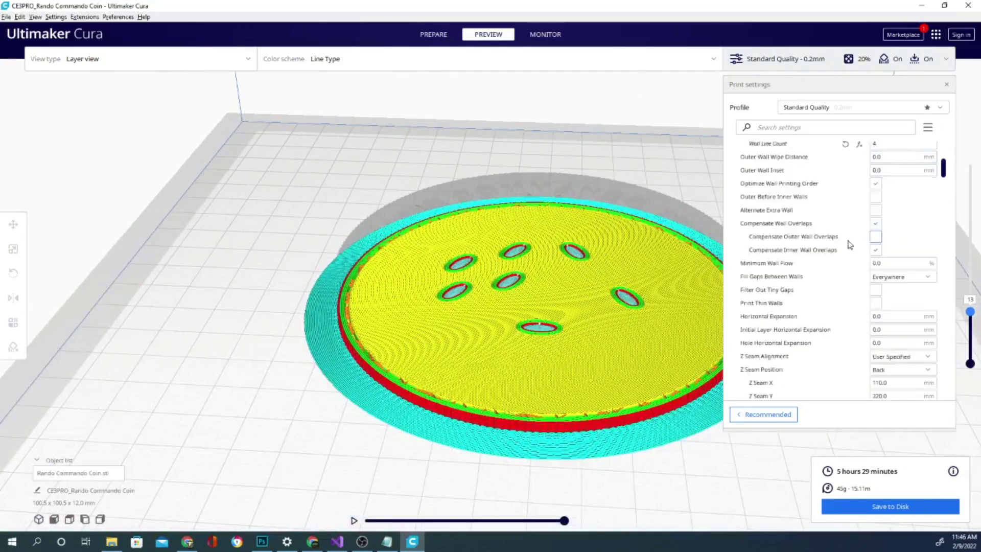
pyautogui.scroll(-6, 849, 245)
pyautogui.scroll(-3, 848, 245)
pyautogui.moveTo(944, 197); pyautogui.dragTo(944, 148)
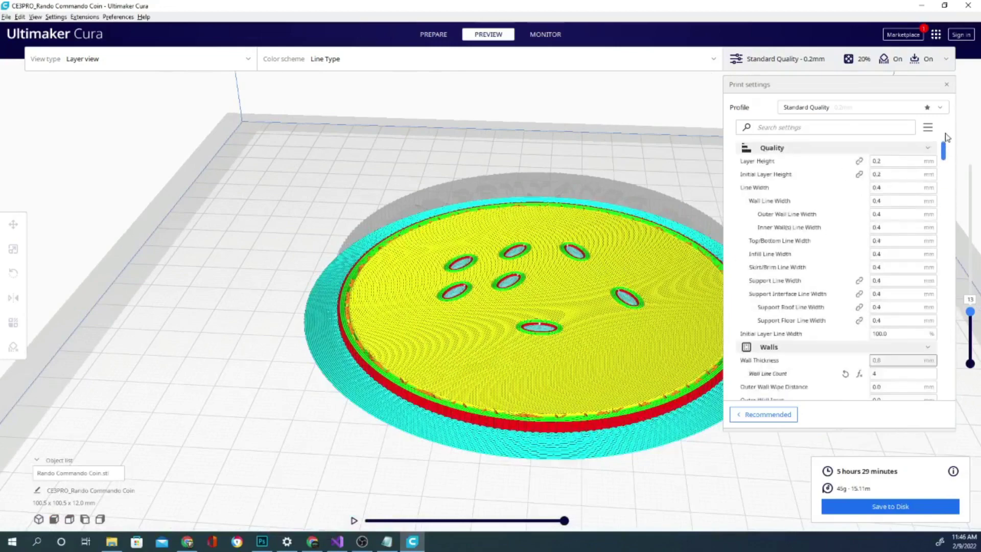
pyautogui.click(928, 148)
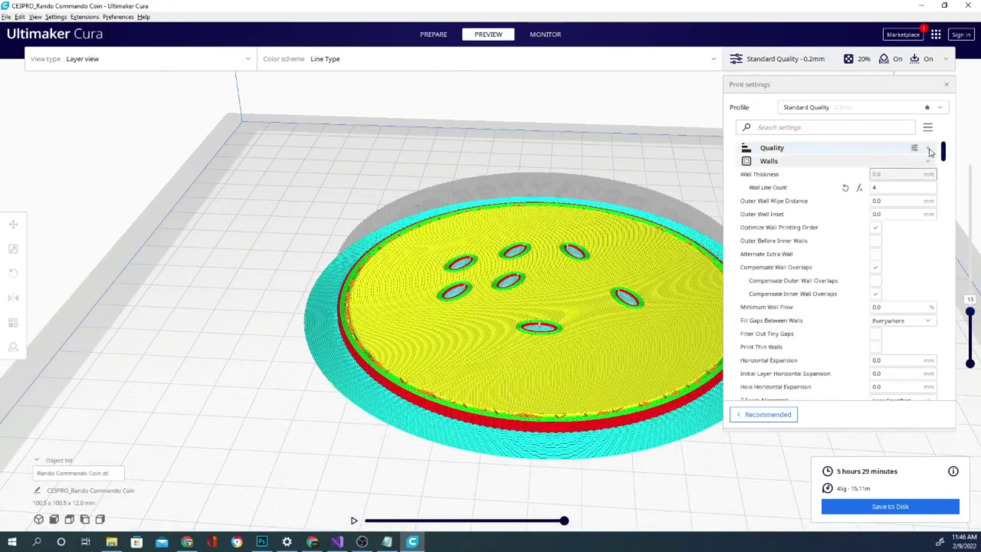
pyautogui.click(929, 161)
pyautogui.click(928, 174)
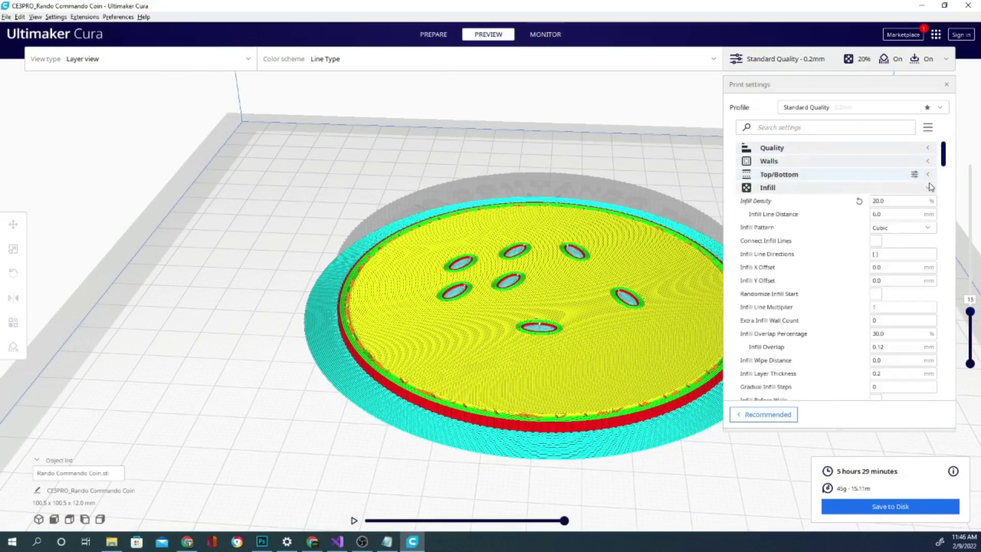
pyautogui.click(927, 187)
pyautogui.click(928, 201)
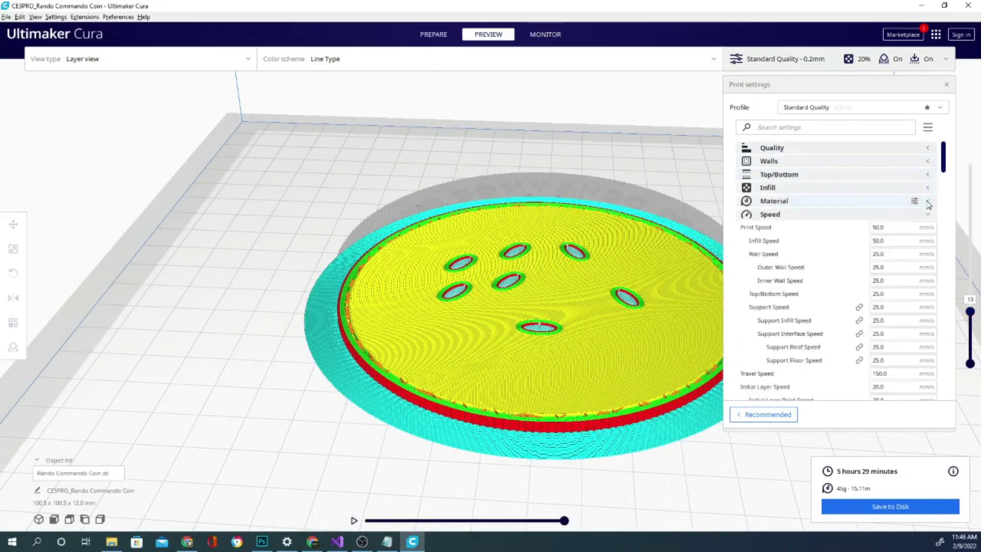
# Collapse Speed through Experimental categories, then re-expand only Quality.
pyautogui.click(928, 215)
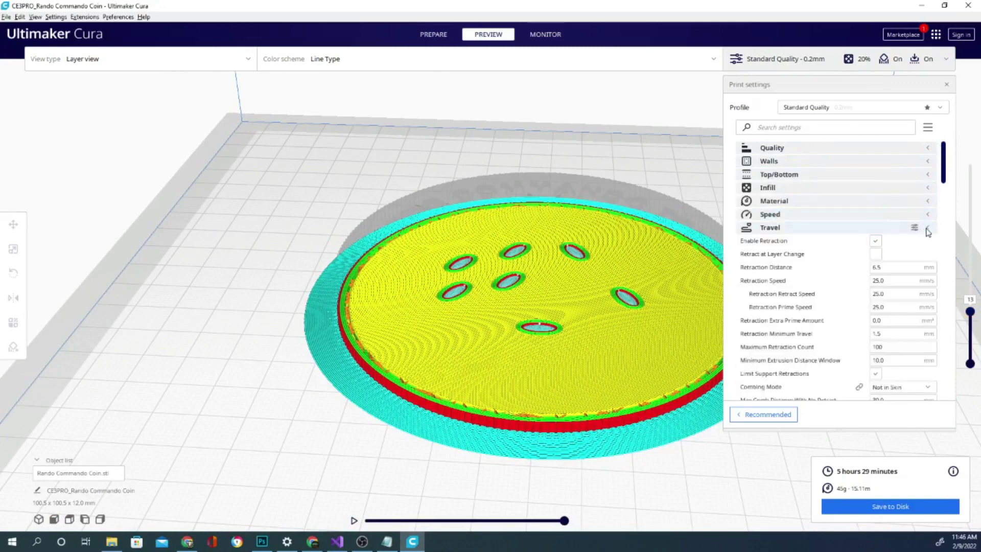
pyautogui.click(928, 228)
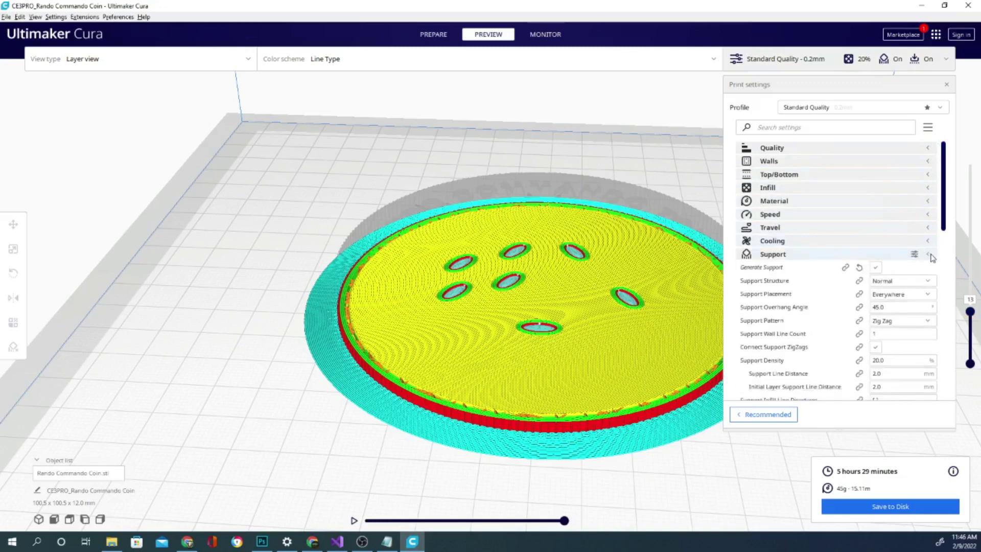
pyautogui.click(928, 255)
pyautogui.click(929, 267)
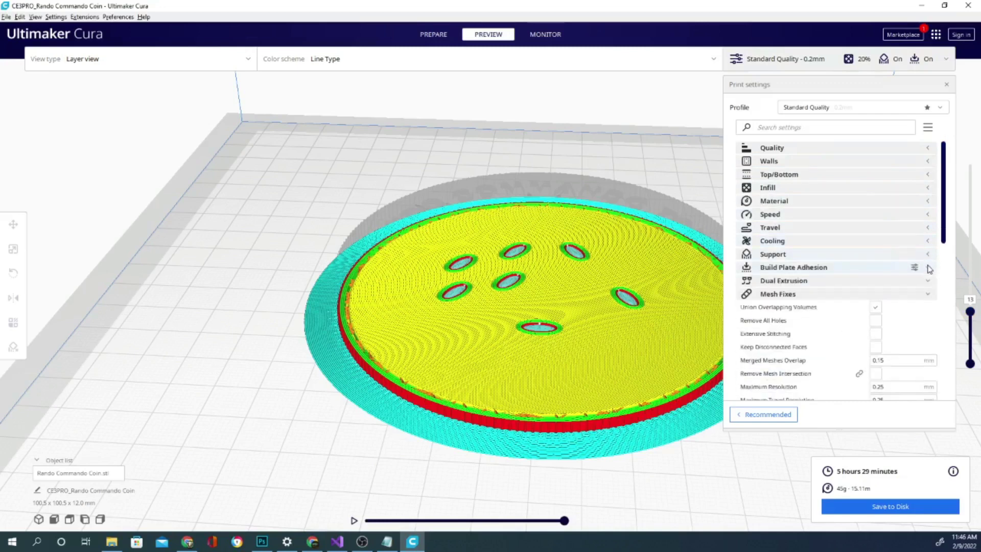
pyautogui.click(929, 294)
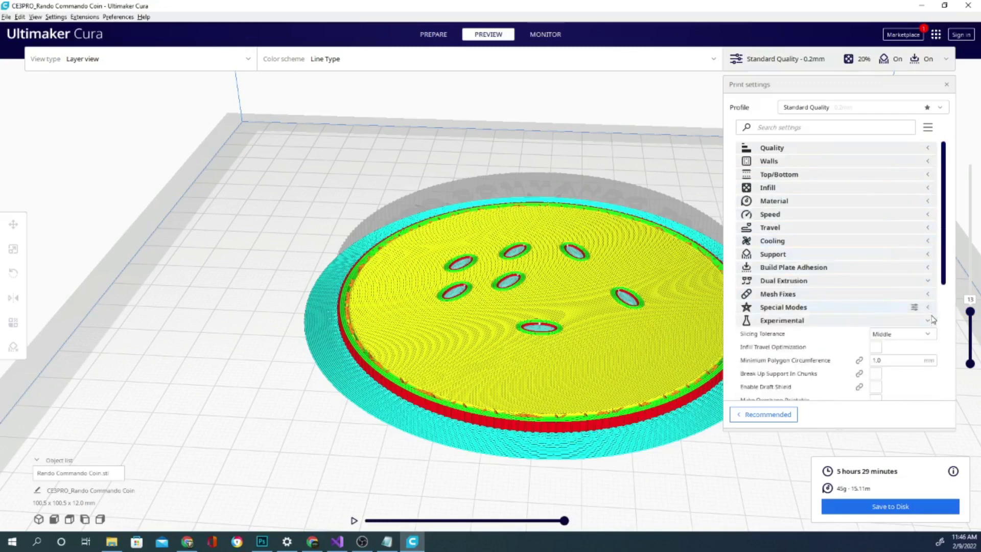
pyautogui.click(931, 320)
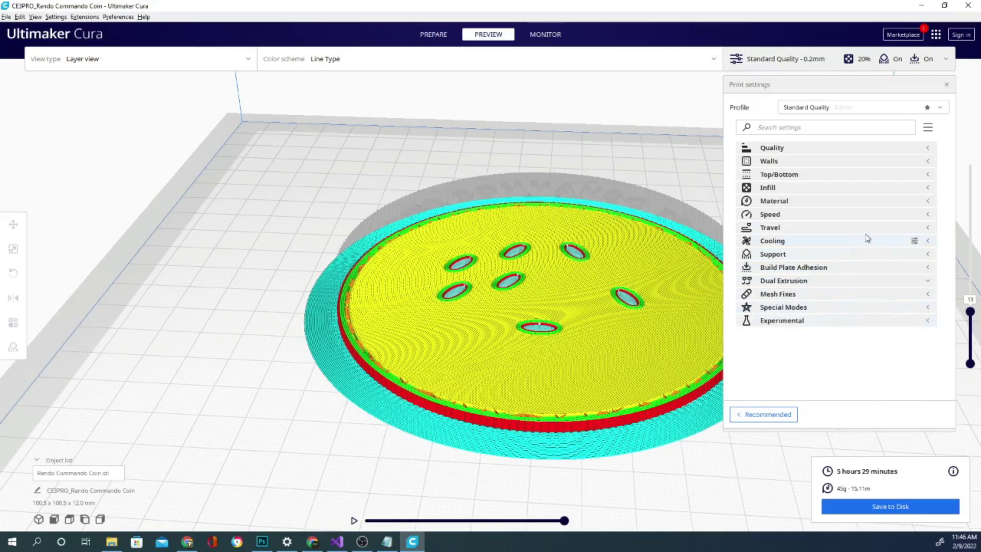
pyautogui.click(929, 151)
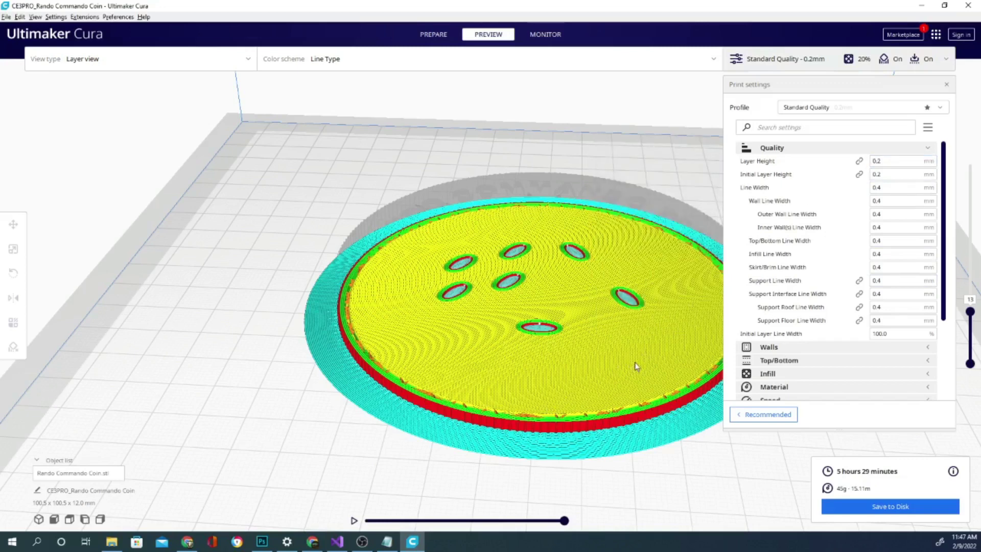
# Collapse Quality, expand Walls and scroll through the wall settings.
pyautogui.click(900, 160)
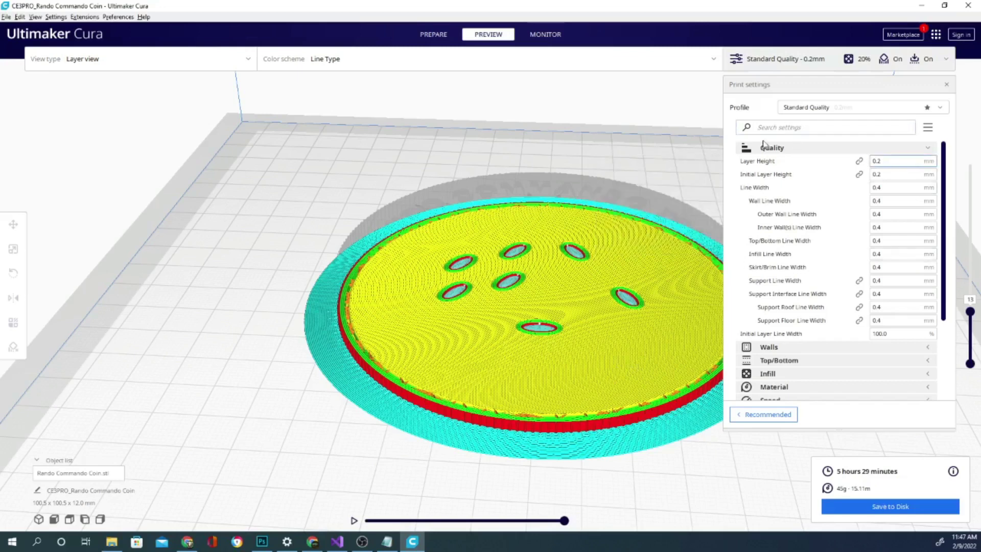
pyautogui.click(811, 149)
pyautogui.click(804, 162)
pyautogui.scroll(-2, 869, 240)
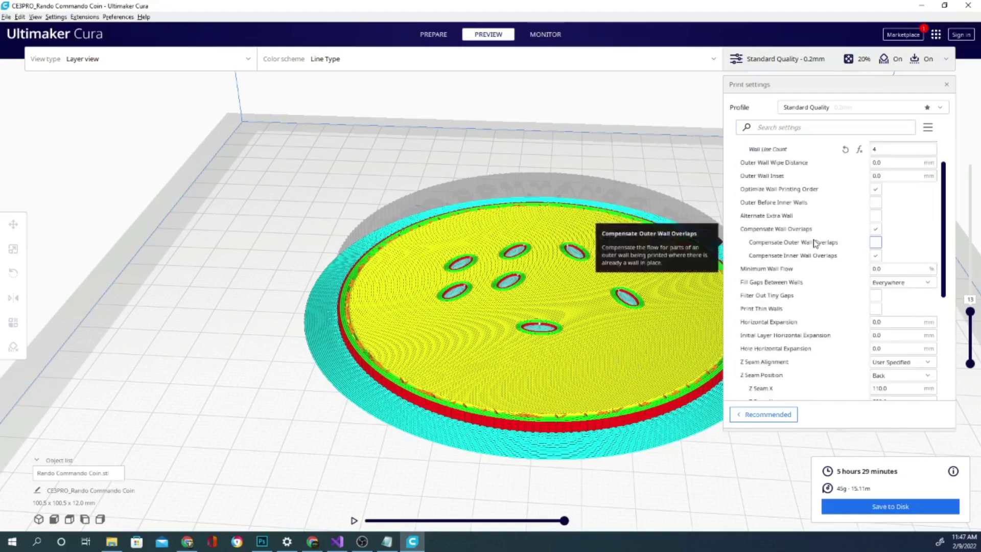
pyautogui.moveTo(793, 242)
pyautogui.scroll(2, 812, 246)
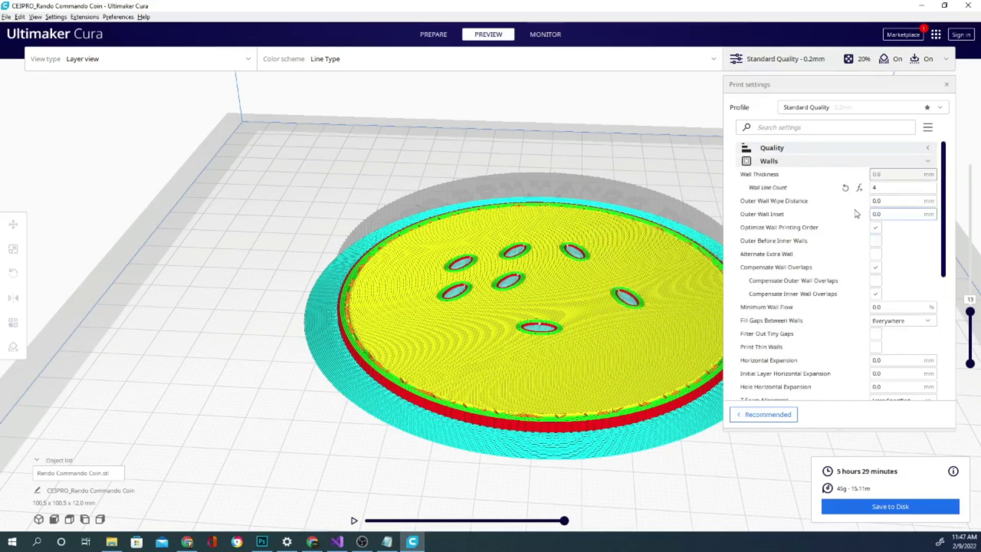
pyautogui.scroll(-2, 816, 362)
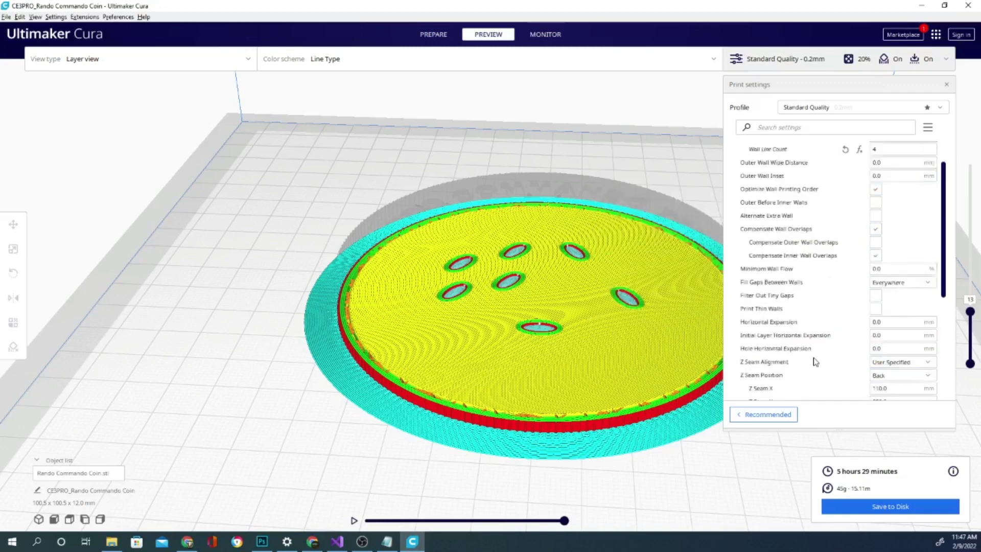
pyautogui.scroll(-2, 815, 362)
pyautogui.scroll(1, 819, 289)
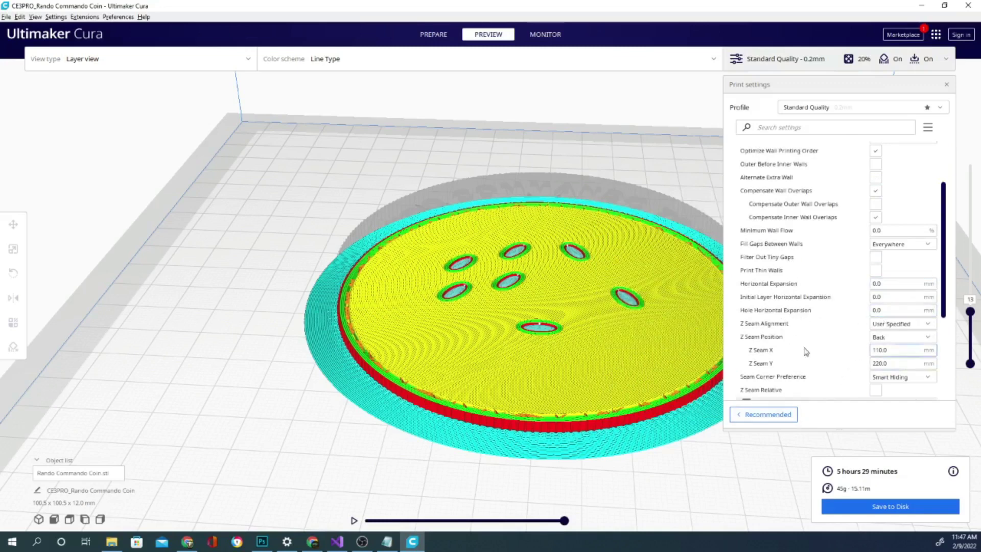
pyautogui.moveTo(900, 348)
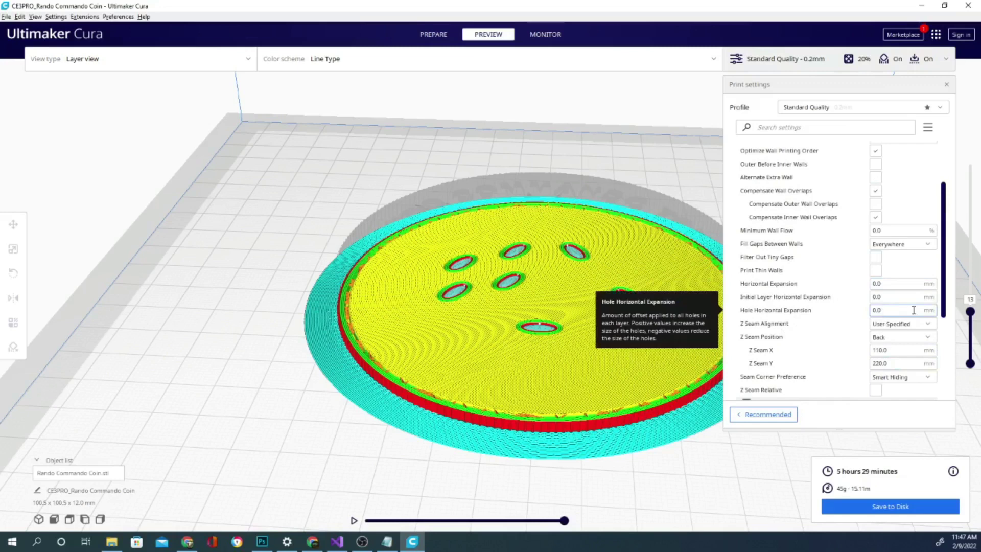
pyautogui.scroll(2, 868, 312)
pyautogui.scroll(1, 848, 312)
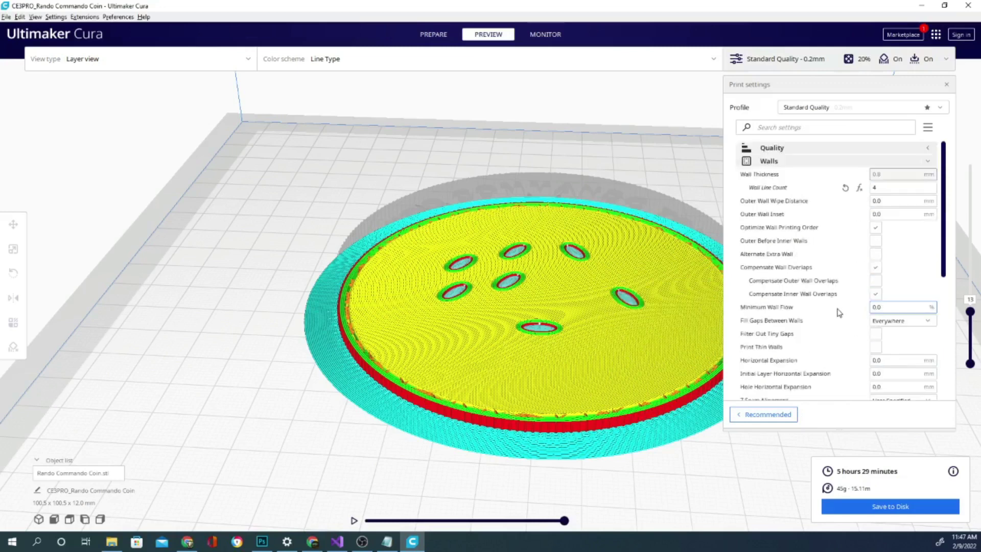
# Collapse Walls and look over the Top/Bottom settings.
pyautogui.click(769, 161)
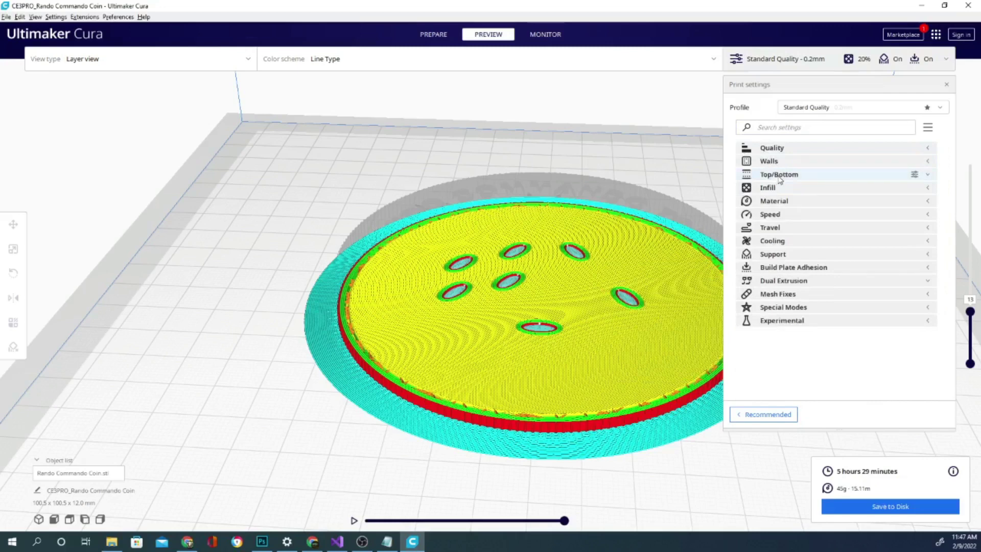
pyautogui.click(779, 176)
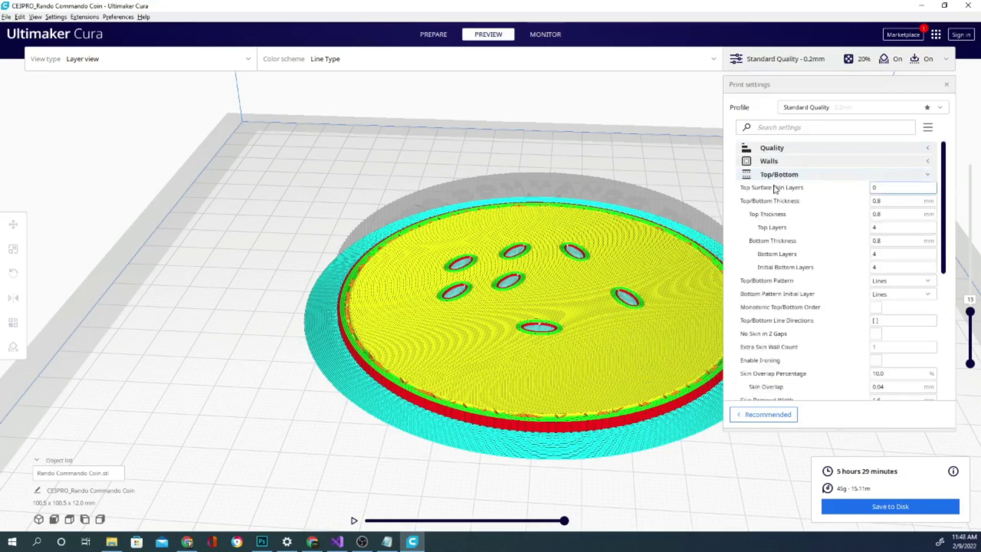
pyautogui.moveTo(903, 227)
pyautogui.click(891, 230)
pyautogui.click(789, 176)
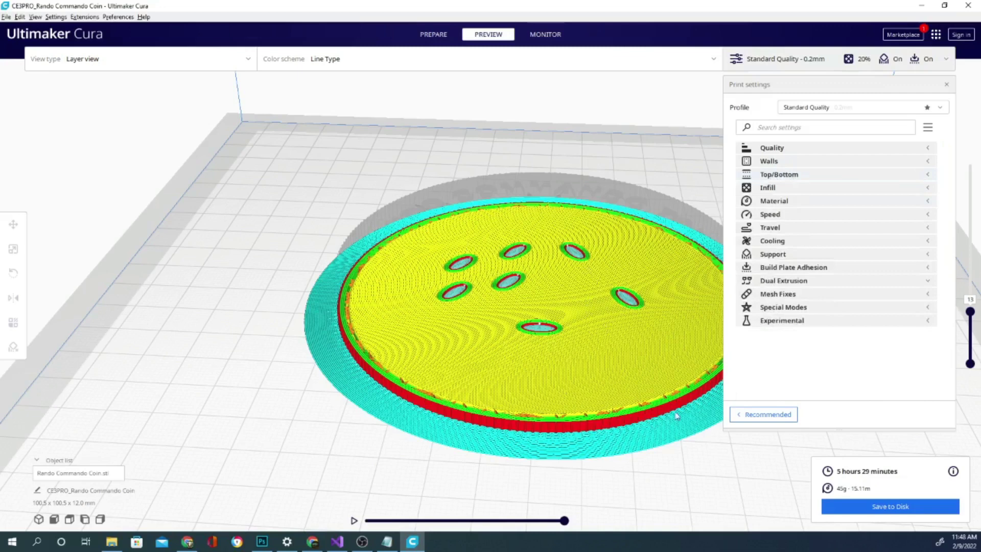
# Review the Infill settings, keeping the Cubic infill pattern, then collapse Infill.
pyautogui.click(798, 189)
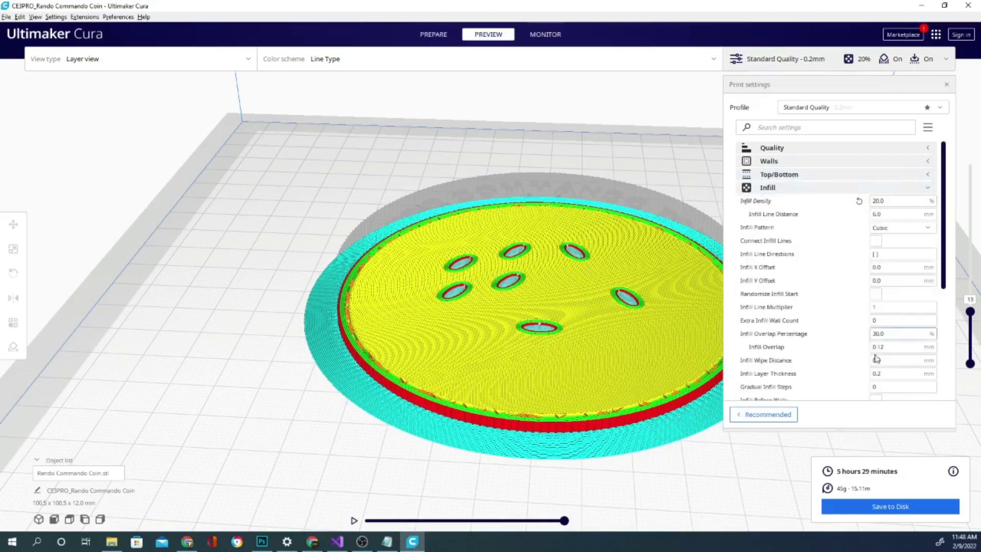
pyautogui.click(933, 232)
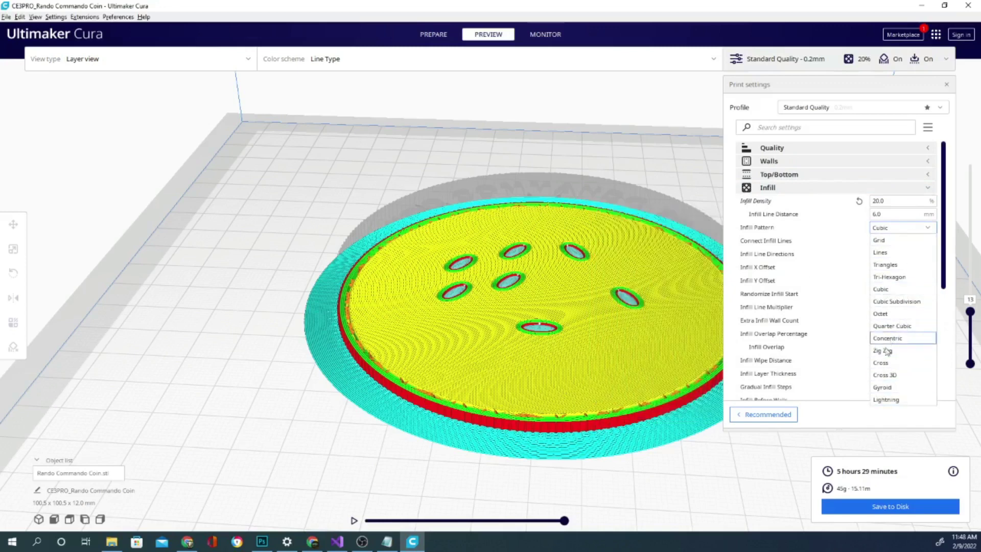
pyautogui.click(930, 231)
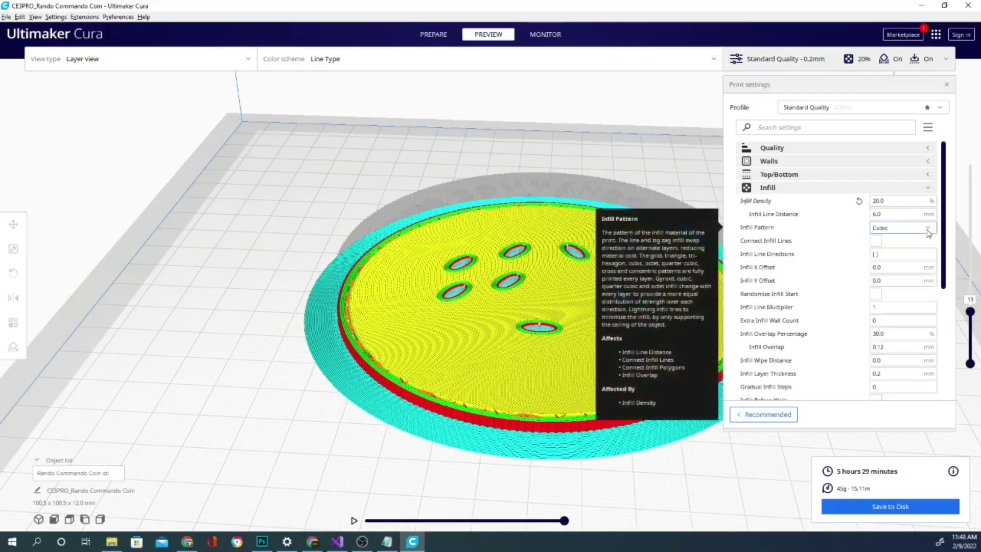
pyautogui.click(814, 193)
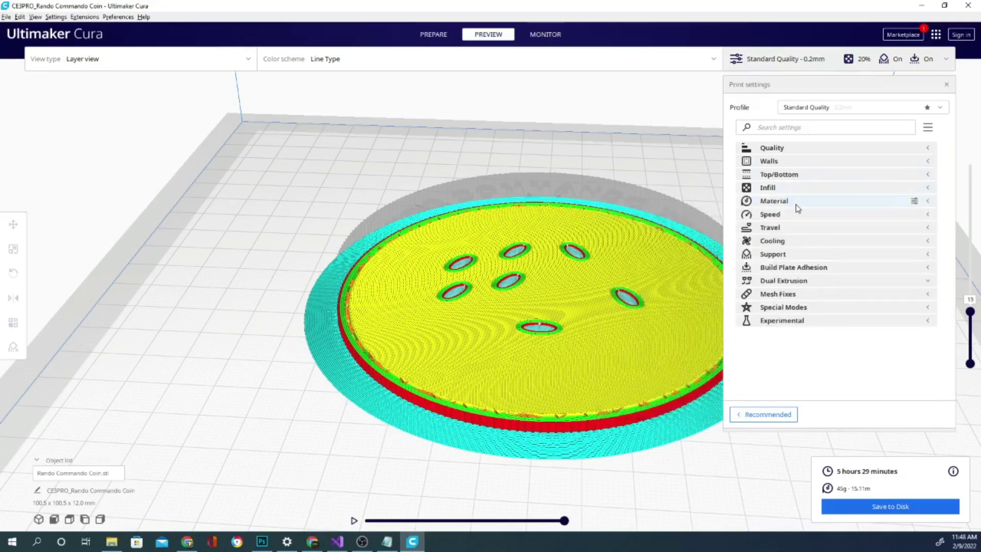
# Set printing temperature to 205 °C, leaving build plate at 60 °C, and collapse Material.
pyautogui.click(797, 205)
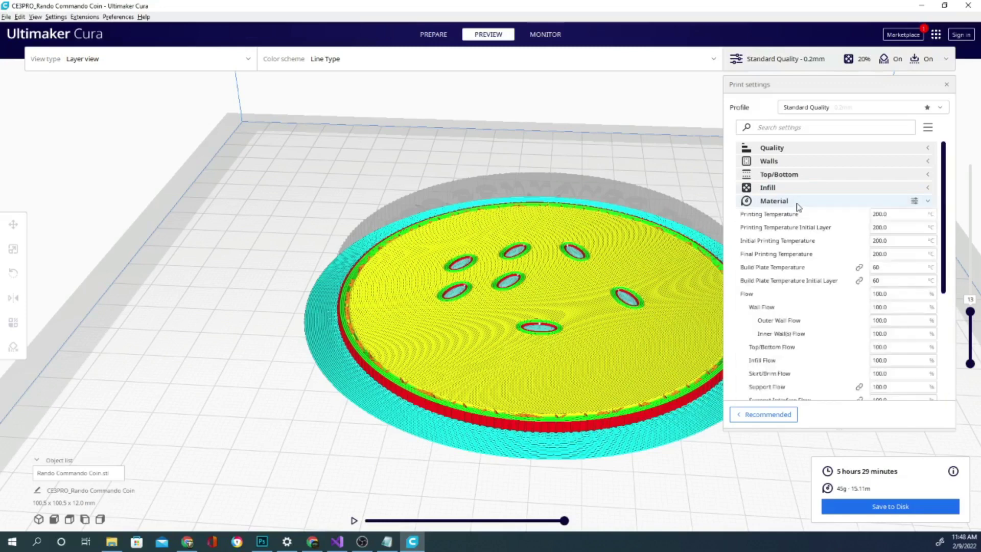
pyautogui.scroll(-3, 800, 204)
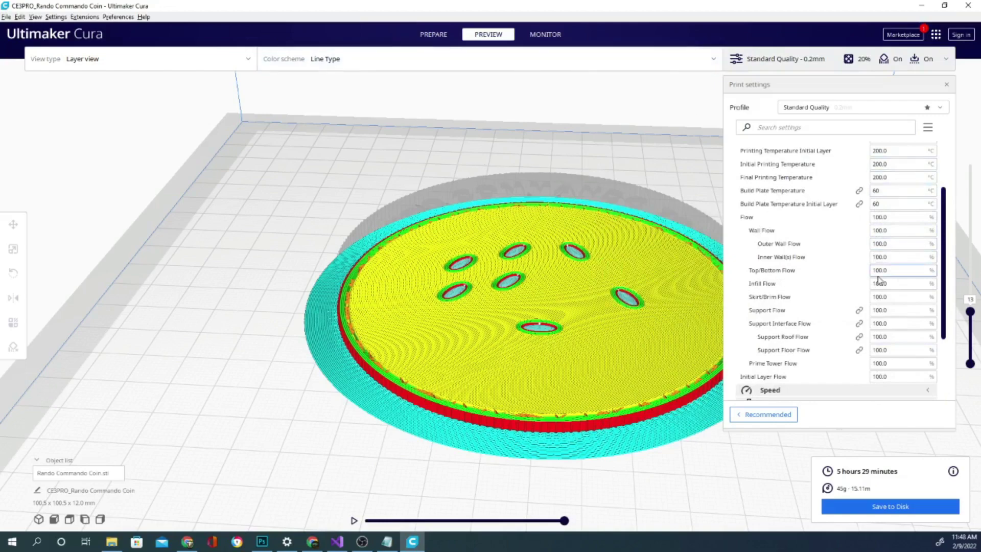
pyautogui.scroll(1, 880, 276)
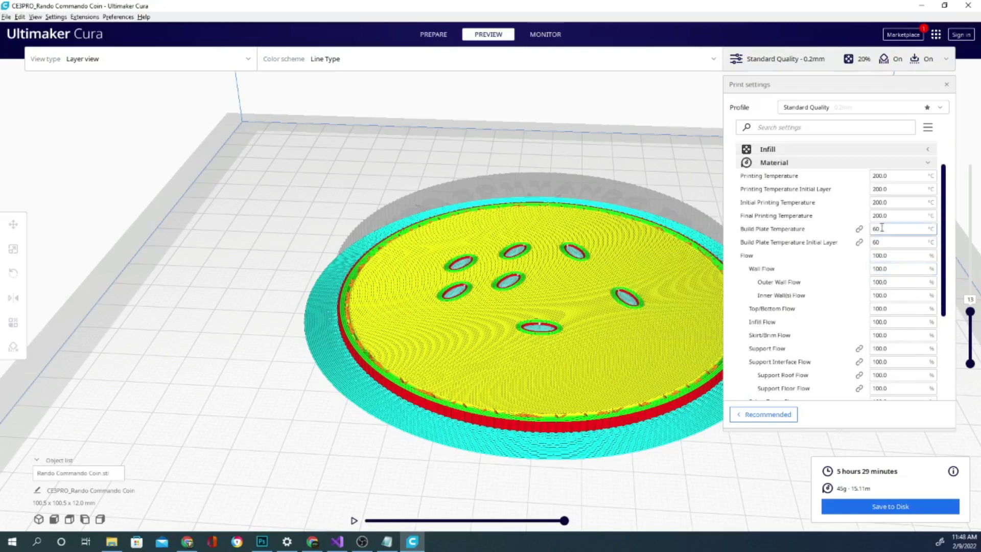
pyautogui.moveTo(904, 176)
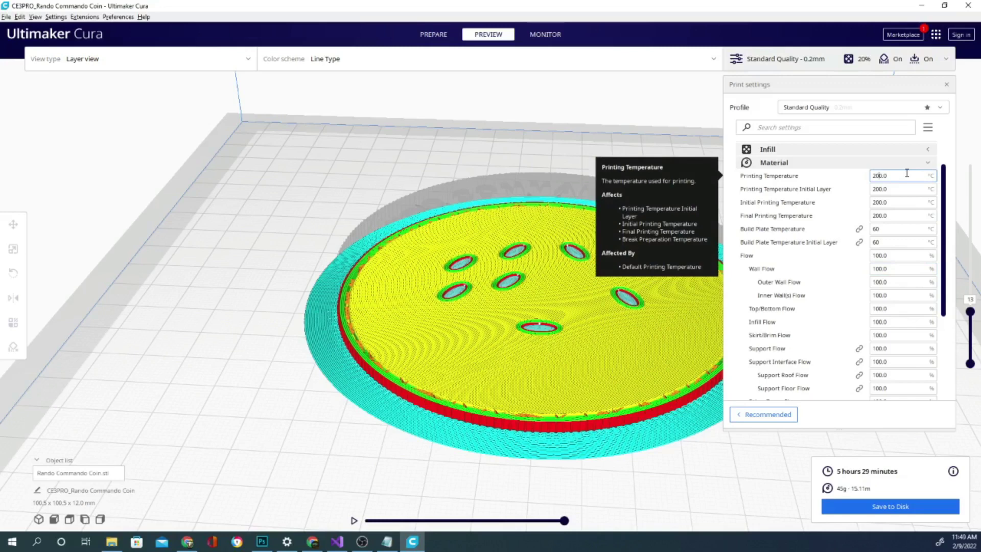
pyautogui.write('5')
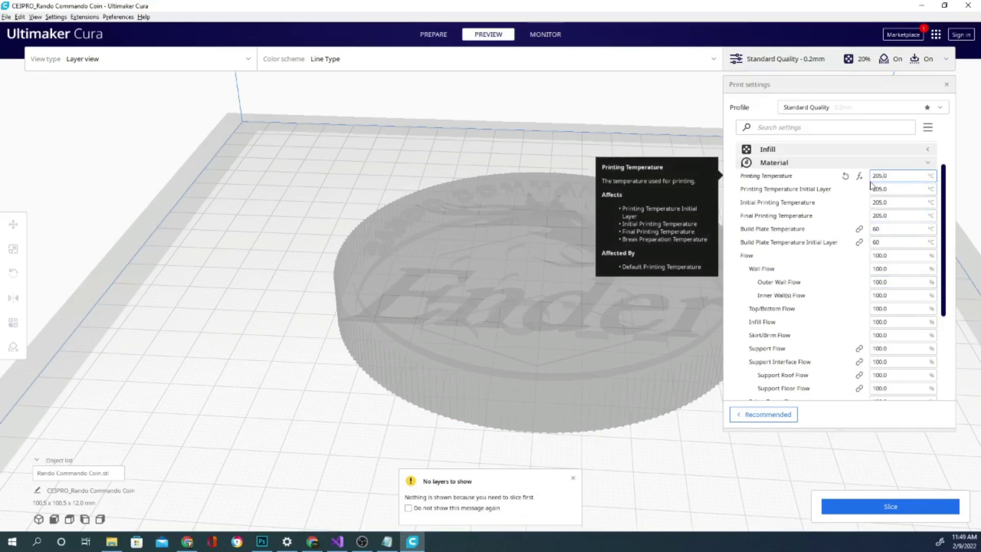
pyautogui.click(889, 230)
pyautogui.doubleClick(876, 229)
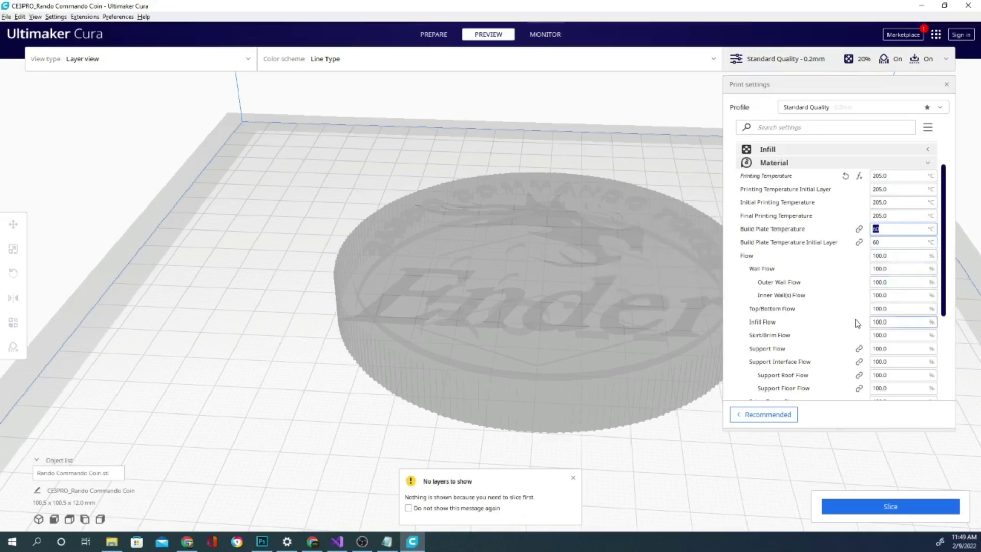
pyautogui.scroll(-3, 857, 323)
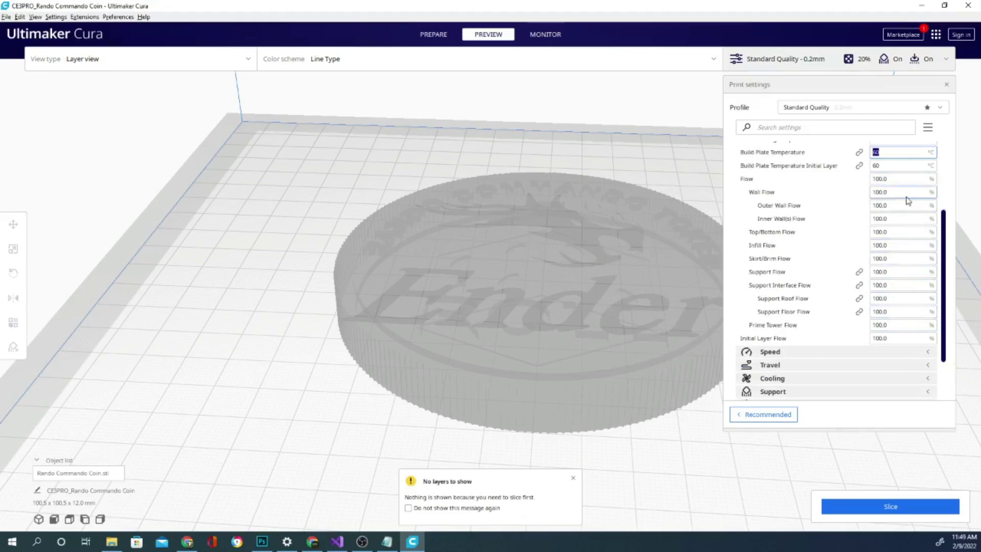
pyautogui.scroll(4, 829, 226)
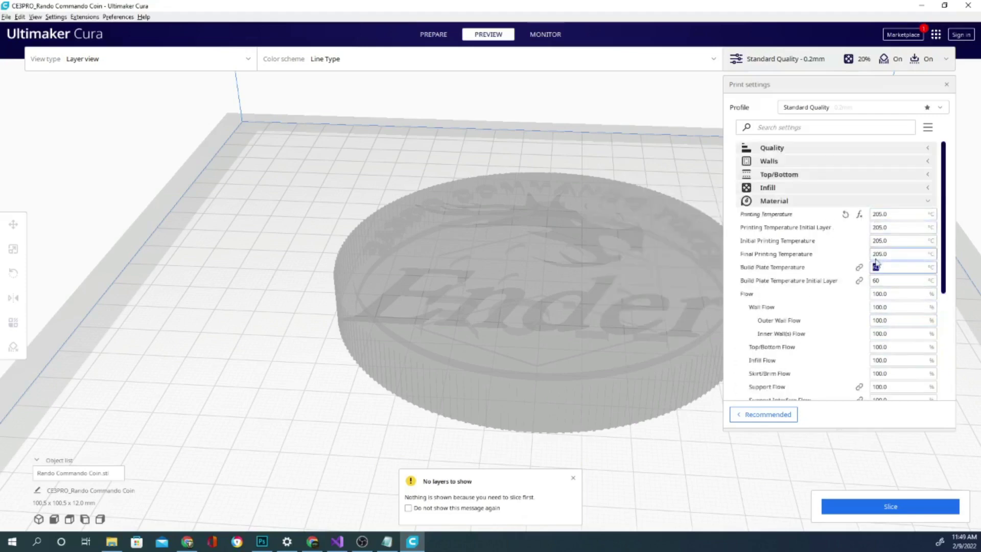
pyautogui.click(769, 203)
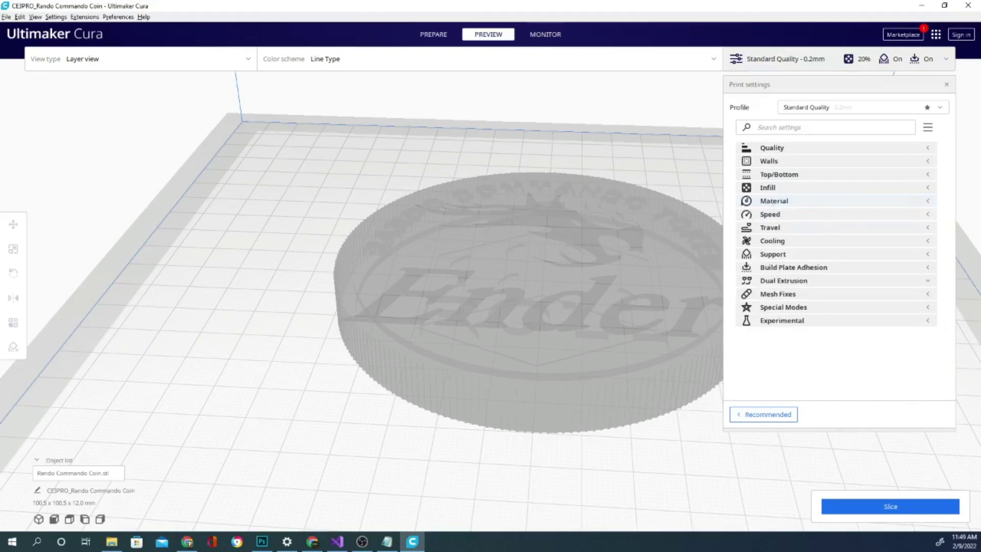
# Set Print Speed to 75 mm/s, with infill following at 75 and walls at 37.5 mm/s.
pyautogui.click(792, 217)
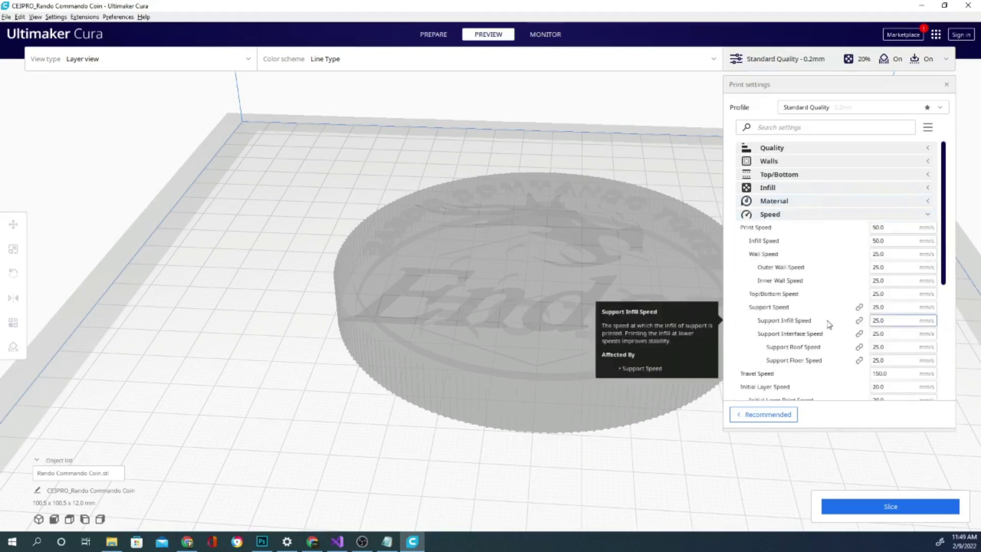
pyautogui.scroll(-2, 829, 324)
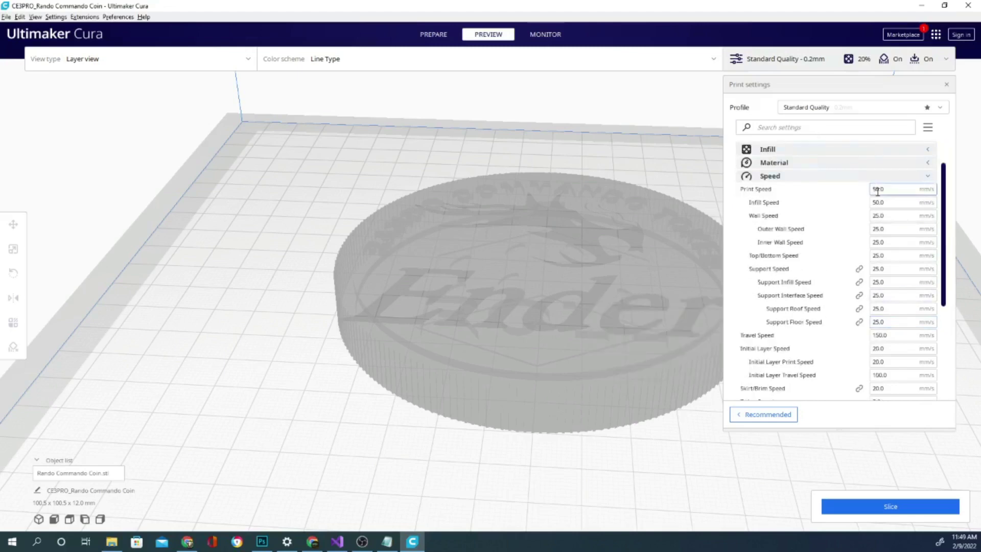
pyautogui.moveTo(887, 189); pyautogui.dragTo(872, 190)
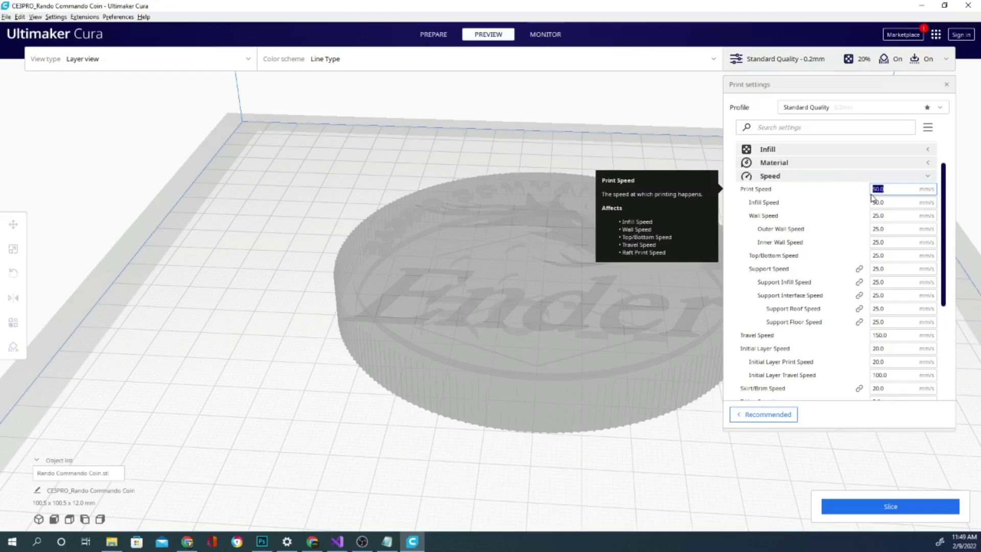
pyautogui.write('75')
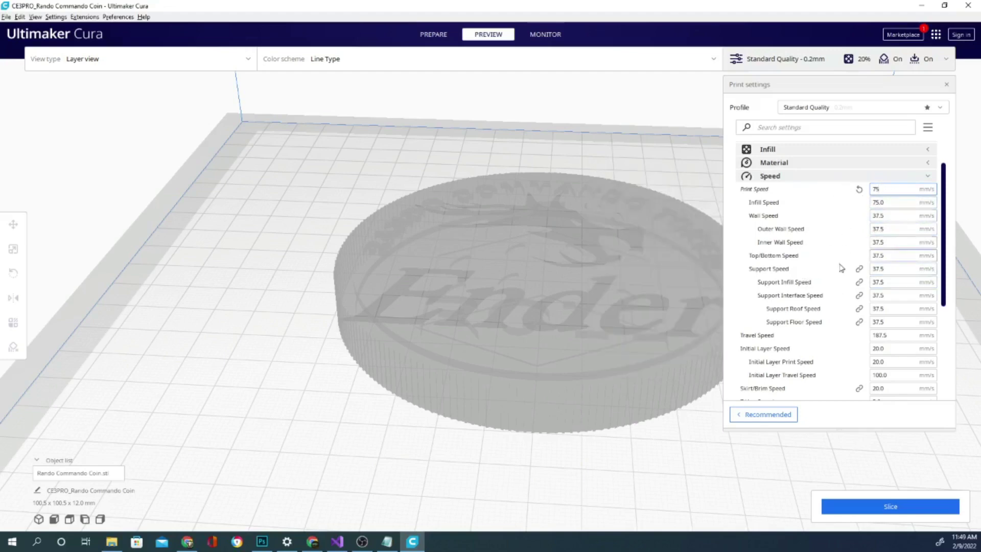
pyautogui.scroll(-3, 837, 275)
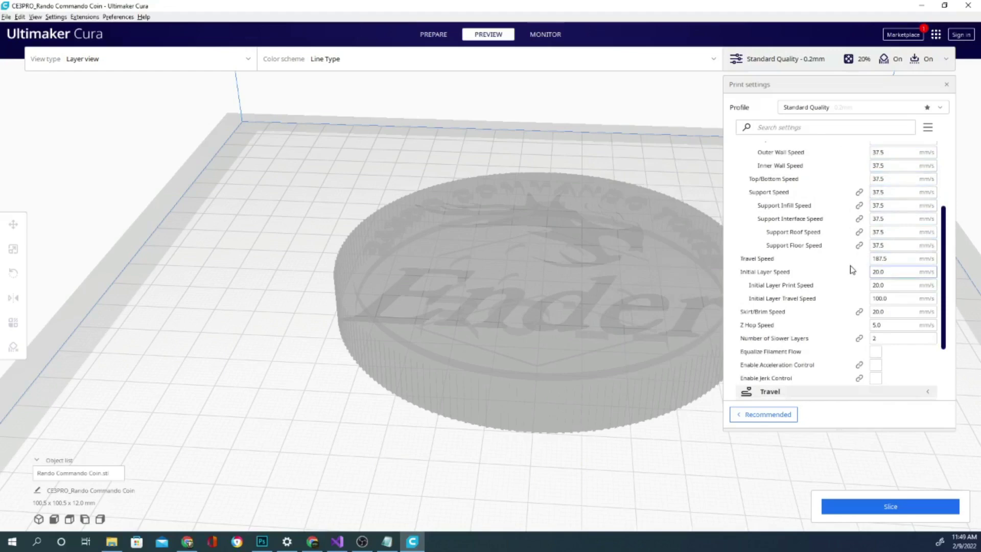
pyautogui.scroll(-2, 851, 269)
pyautogui.scroll(-1, 851, 269)
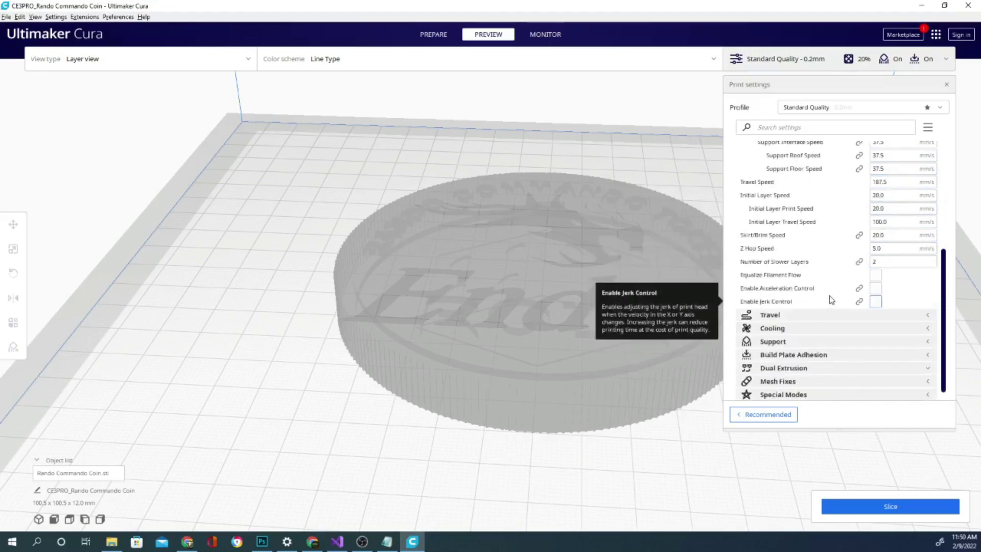
pyautogui.scroll(-1, 831, 300)
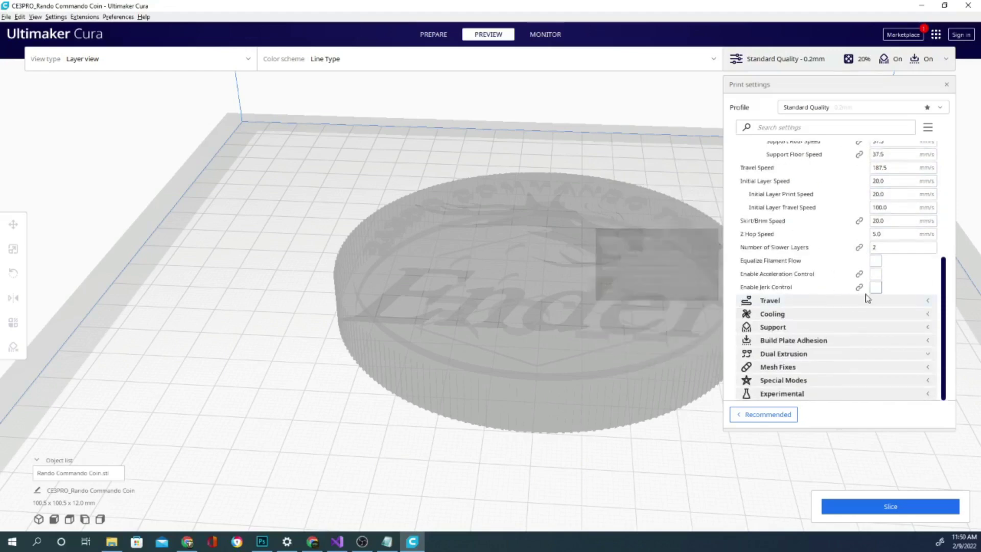
# Under Travel, change Retraction Distance from 6.5 to 4.5 mm.
pyautogui.click(812, 304)
pyautogui.scroll(-2, 812, 305)
pyautogui.scroll(-2, 812, 305)
pyautogui.scroll(-2, 814, 304)
pyautogui.scroll(-3, 823, 276)
pyautogui.click(875, 148)
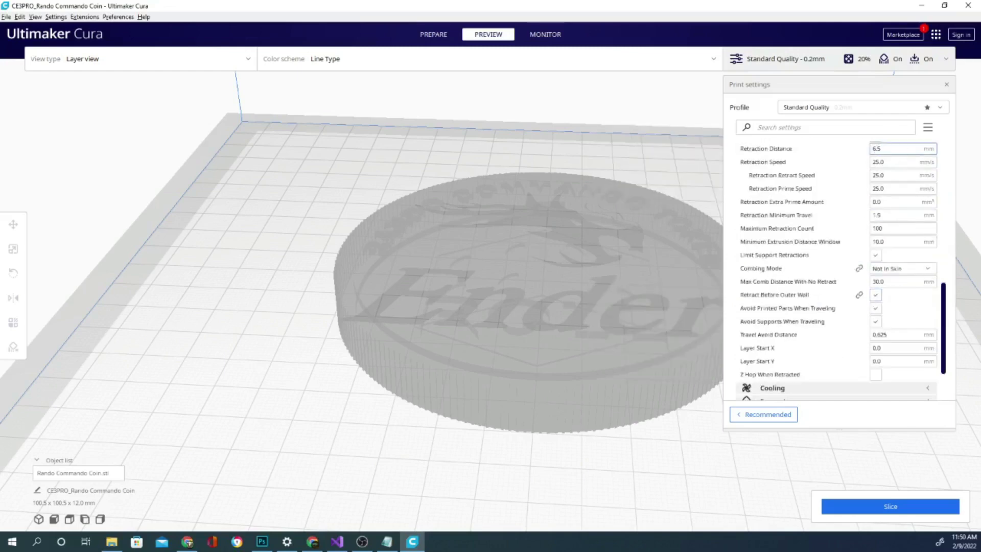
pyautogui.press('BackSpace')
pyautogui.write('4')
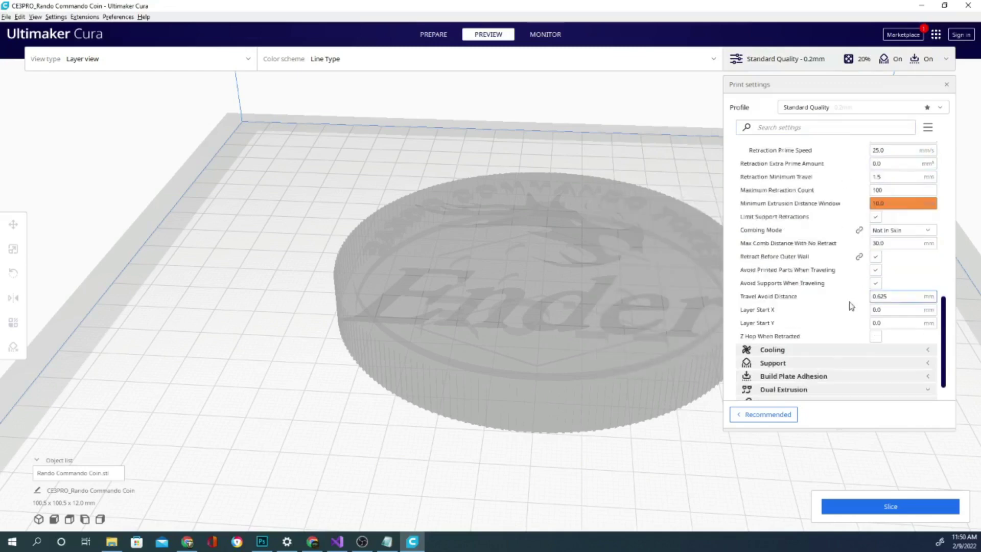
# Collapse the Travel and Speed categories back to the category list.
pyautogui.scroll(-2, 850, 306)
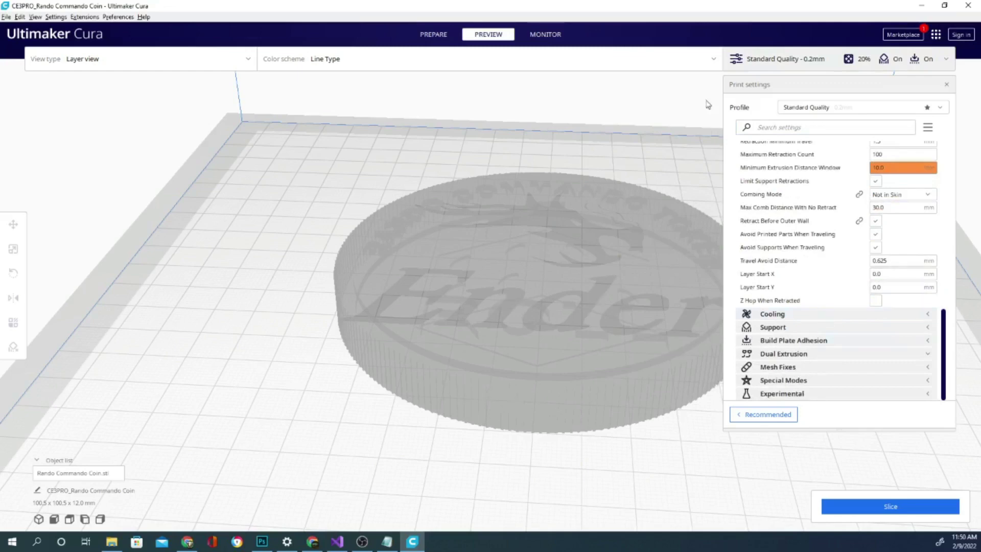
pyautogui.scroll(5, 843, 265)
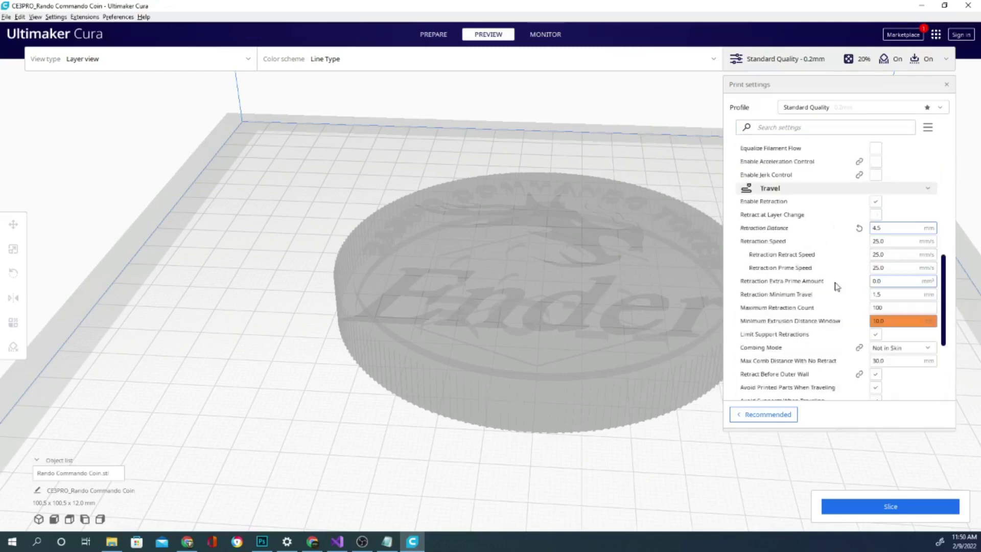
pyautogui.click(800, 191)
pyautogui.scroll(3, 761, 256)
pyautogui.scroll(4, 772, 235)
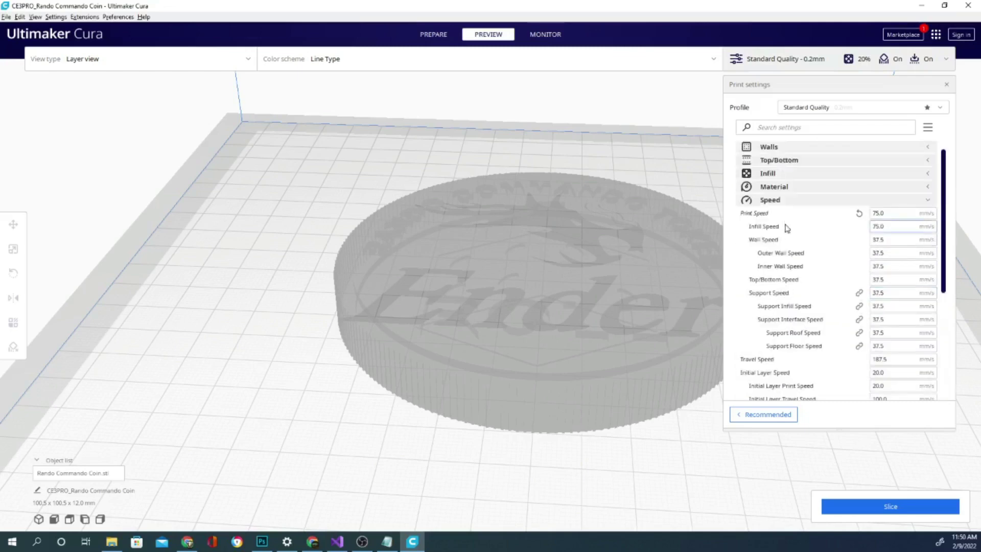
pyautogui.click(778, 217)
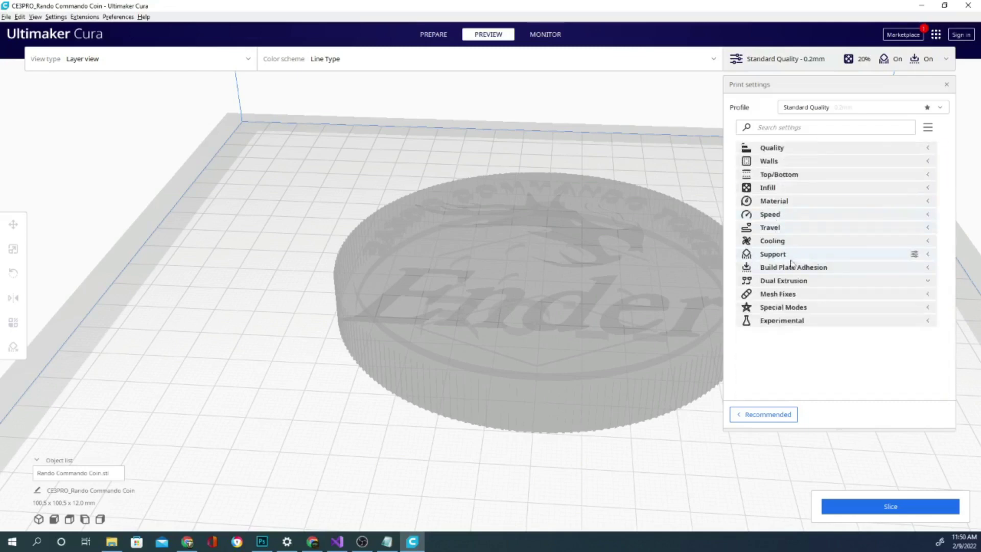
# Expand Cooling and review the fan settings: cooling enabled, fan at 100%.
pyautogui.click(783, 245)
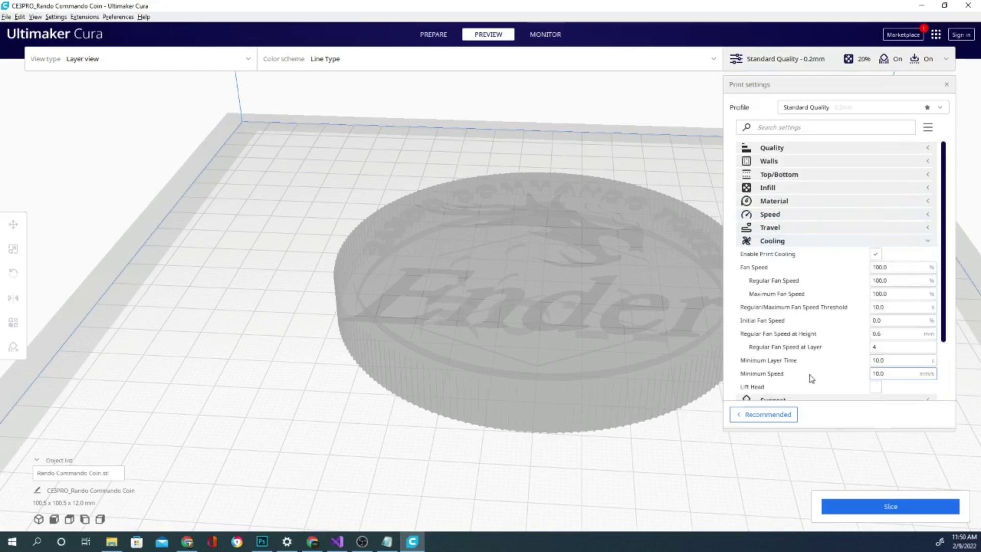
pyautogui.scroll(-3, 814, 379)
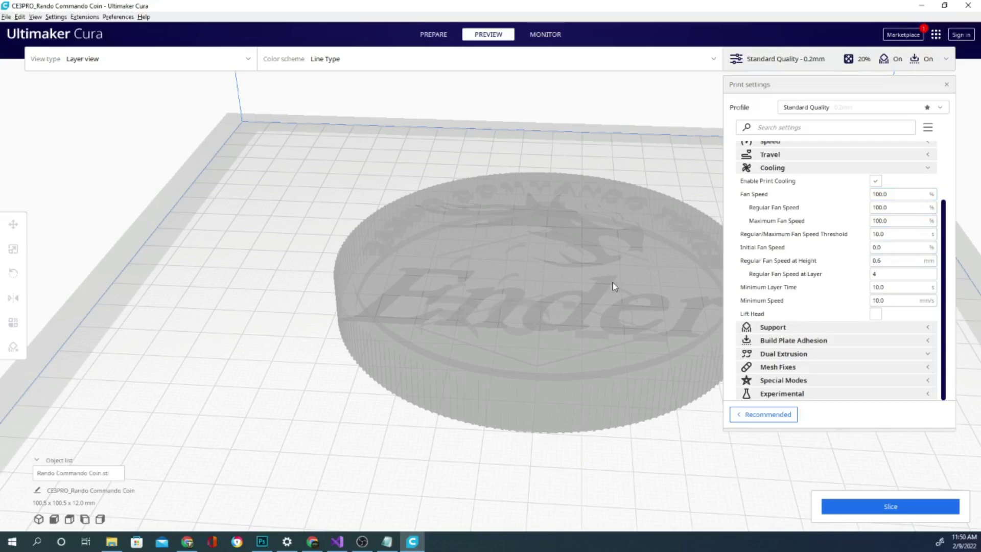
pyautogui.scroll(-2, 539, 300)
pyautogui.scroll(2, 538, 303)
# Collapse Cooling and switch Support Structure from Normal to Tree in the Support settings.
pyautogui.click(769, 168)
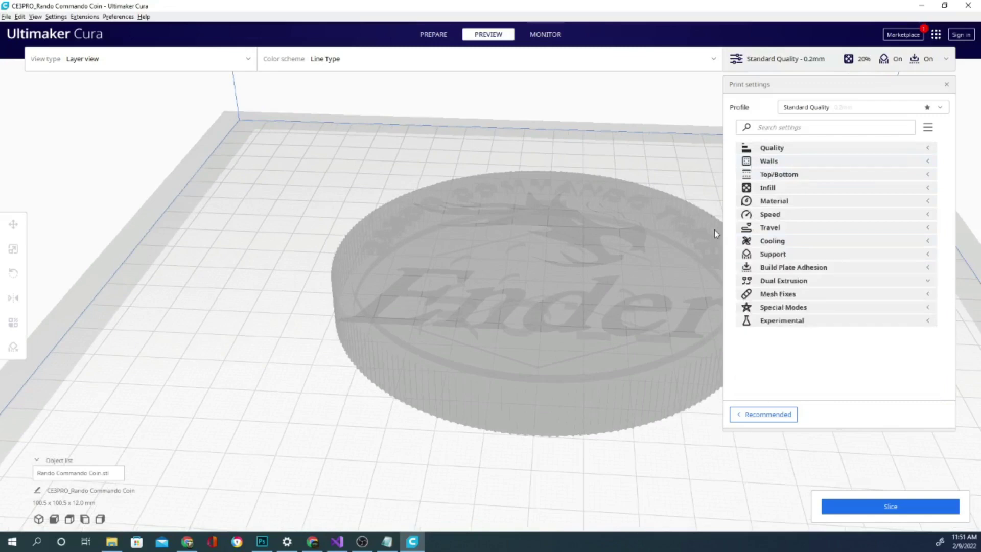
pyautogui.click(782, 255)
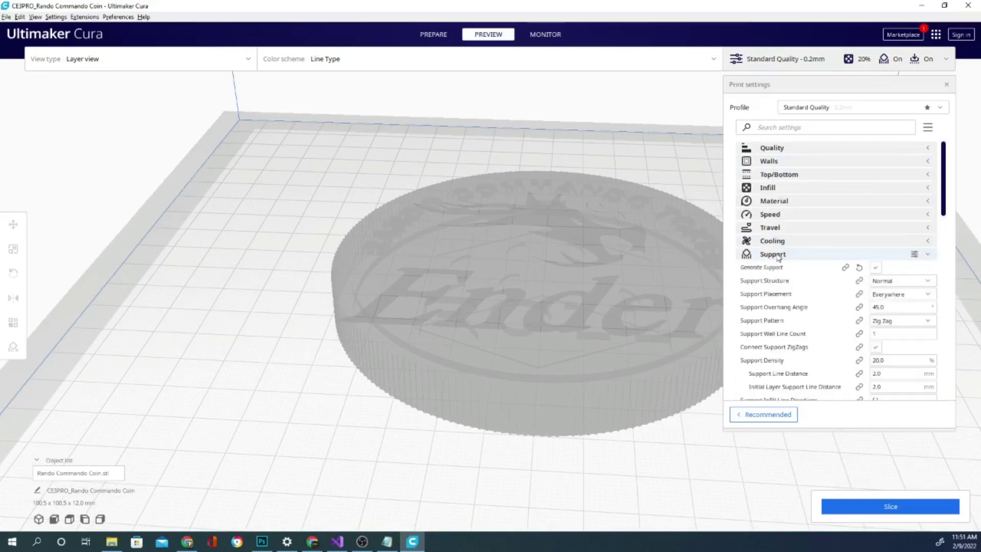
pyautogui.scroll(-1, 787, 276)
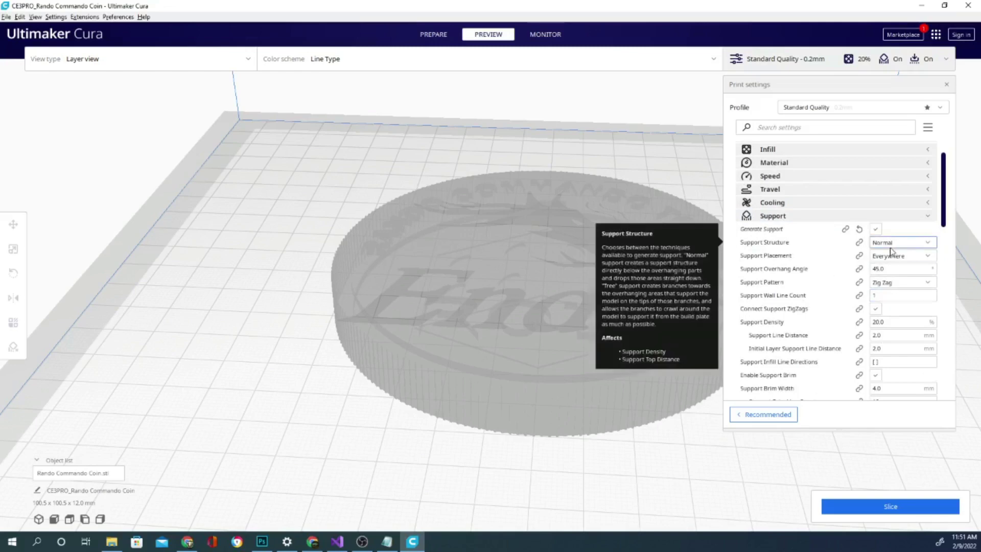
pyautogui.click(928, 246)
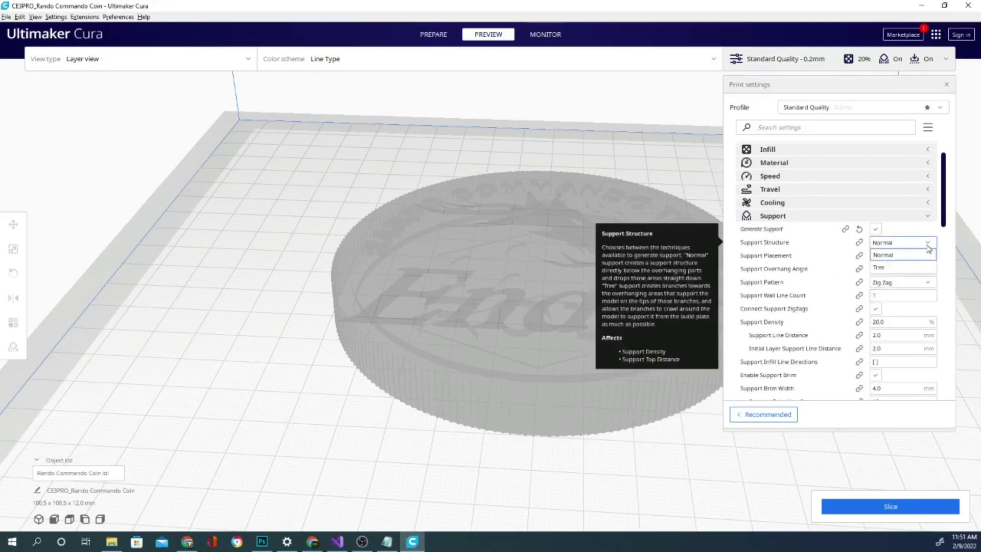
pyautogui.click(907, 267)
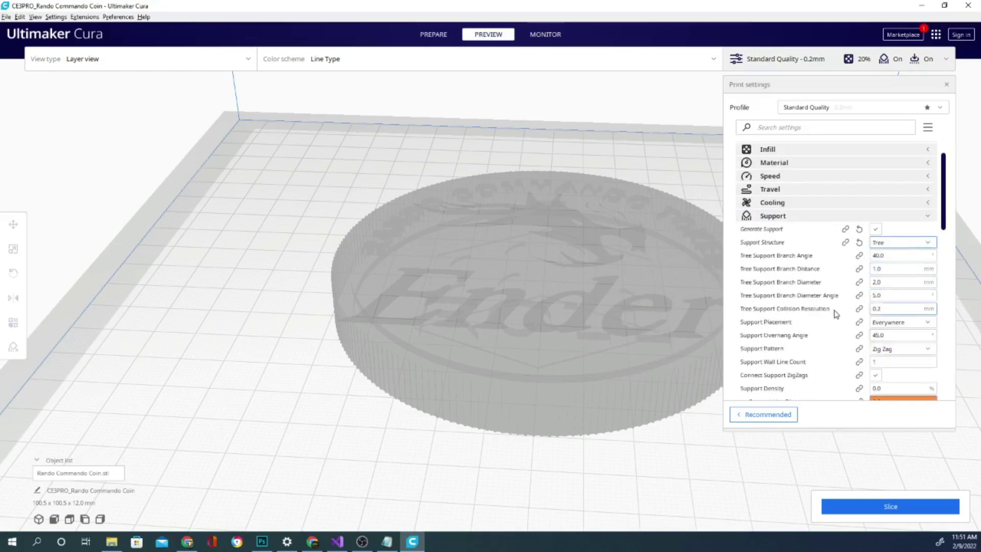
# Check the 45° Support Overhang Angle while orbiting around the coin.
pyautogui.scroll(-2, 836, 312)
pyautogui.moveTo(789, 310)
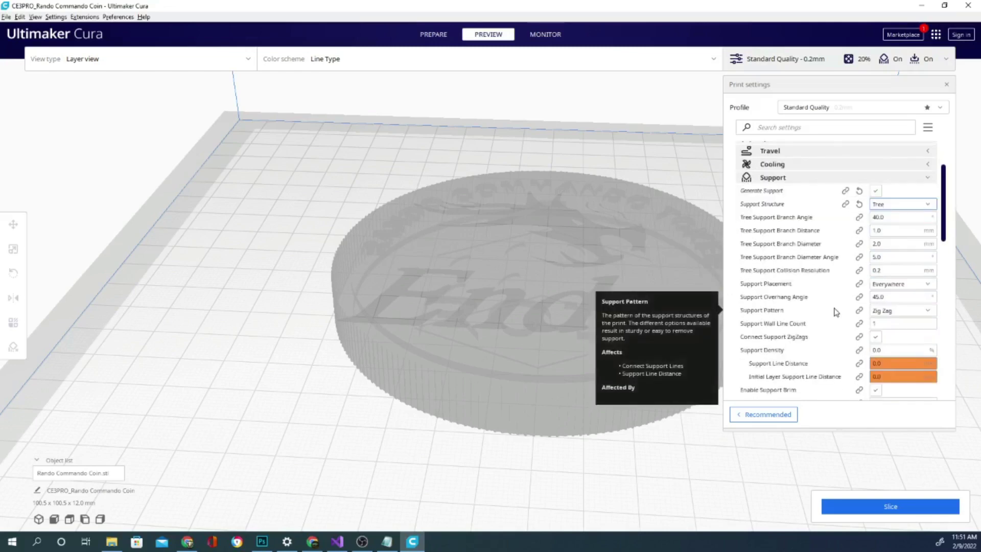
pyautogui.scroll(-2, 836, 312)
pyautogui.scroll(2, 817, 256)
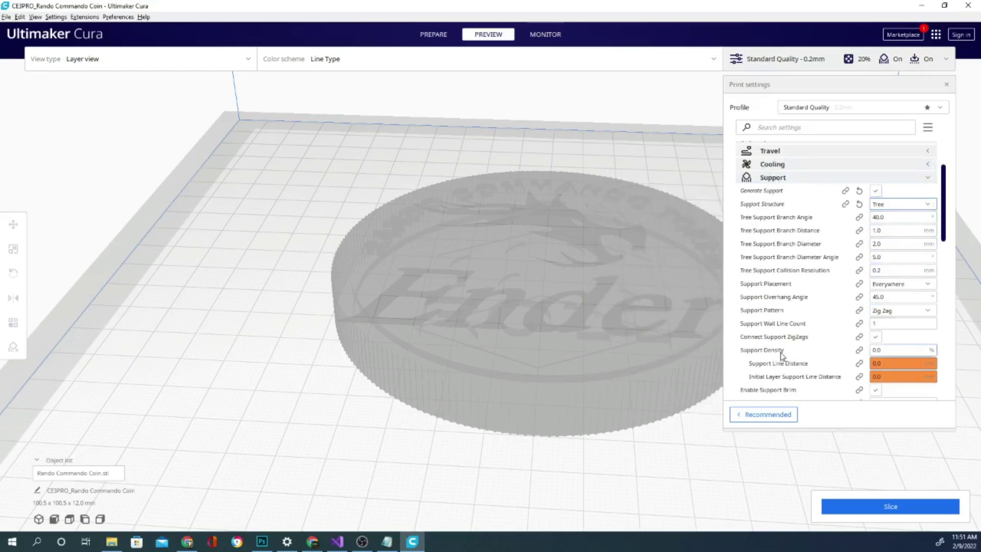
pyautogui.moveTo(901, 296)
pyautogui.click(880, 298)
pyautogui.doubleClick(891, 297)
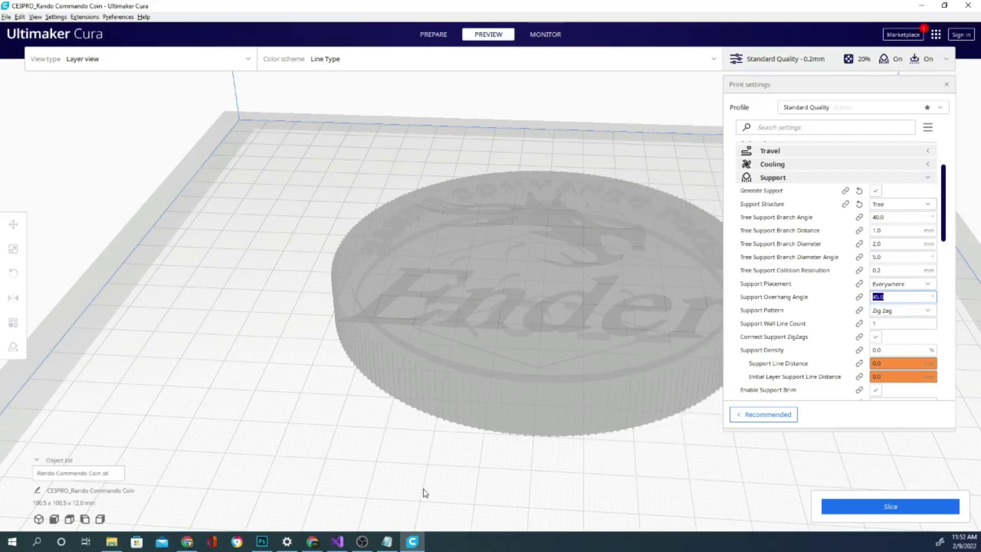
pyautogui.moveTo(427, 486)
pyautogui.mouseDown(button='right')
pyautogui.moveTo(500, 466)
pyautogui.moveTo(434, 458)
pyautogui.mouseUp(button='right')
pyautogui.click(893, 297)
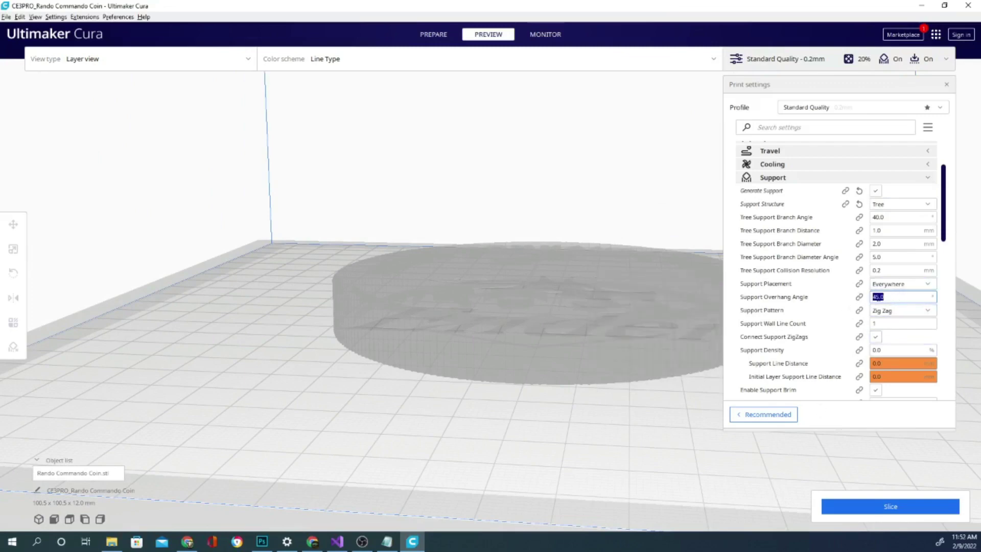
pyautogui.moveTo(576, 466); pyautogui.dragTo(598, 394, button='right')
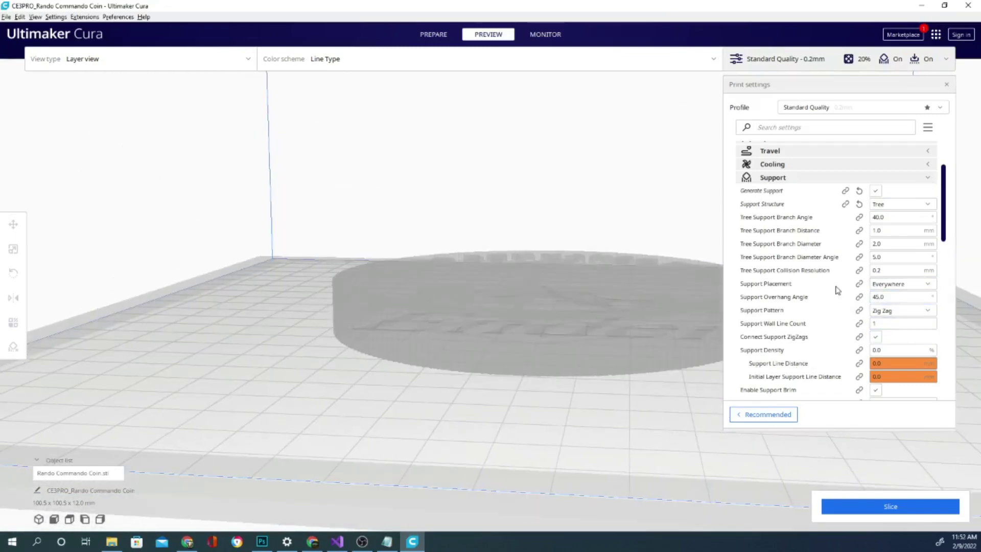
pyautogui.moveTo(876, 191)
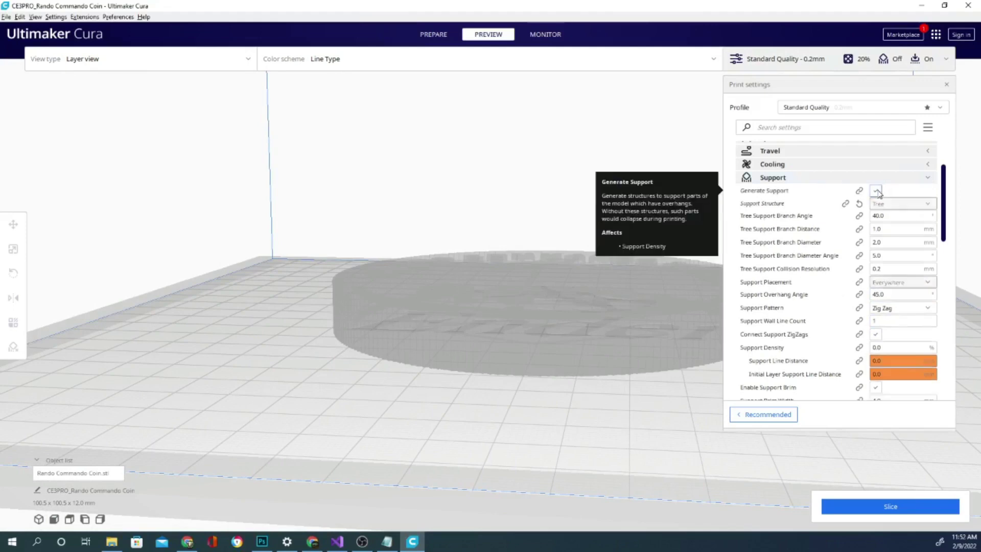
# Toggle Generate Support off and back on, then collapse the Support settings.
pyautogui.click(877, 190)
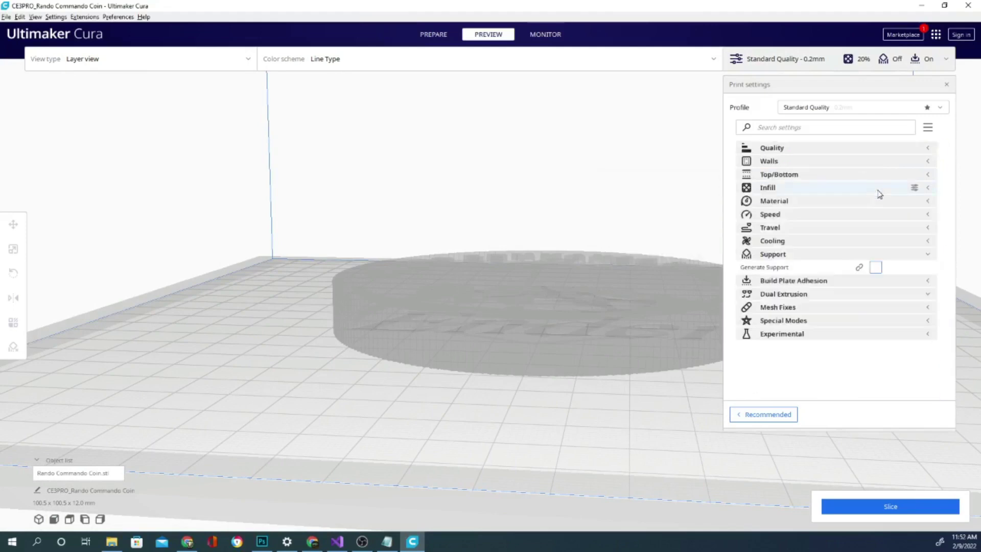
pyautogui.click(877, 270)
pyautogui.click(794, 254)
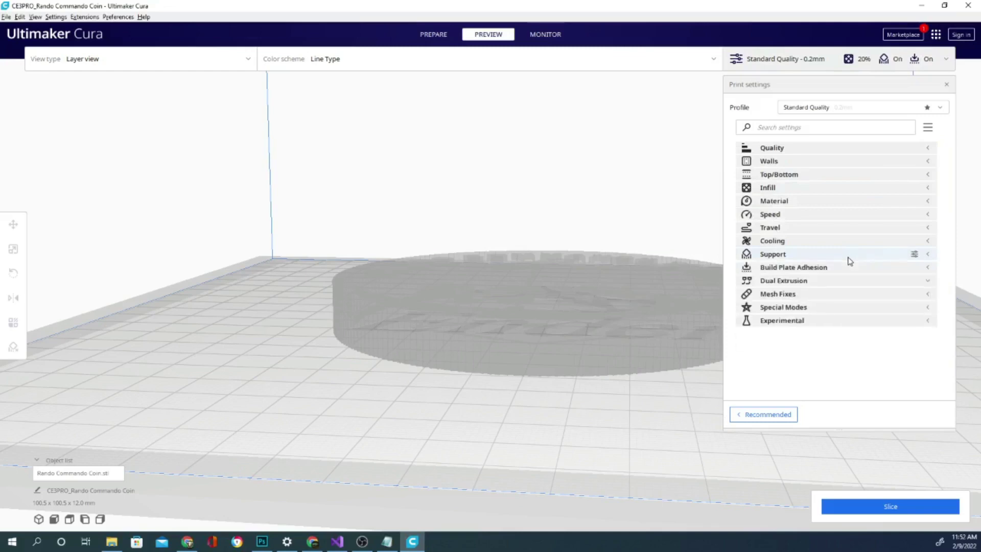
# Set Build Plate Adhesion Type to Skirt, giving 3 skirt lines at 10 mm distance.
pyautogui.click(823, 272)
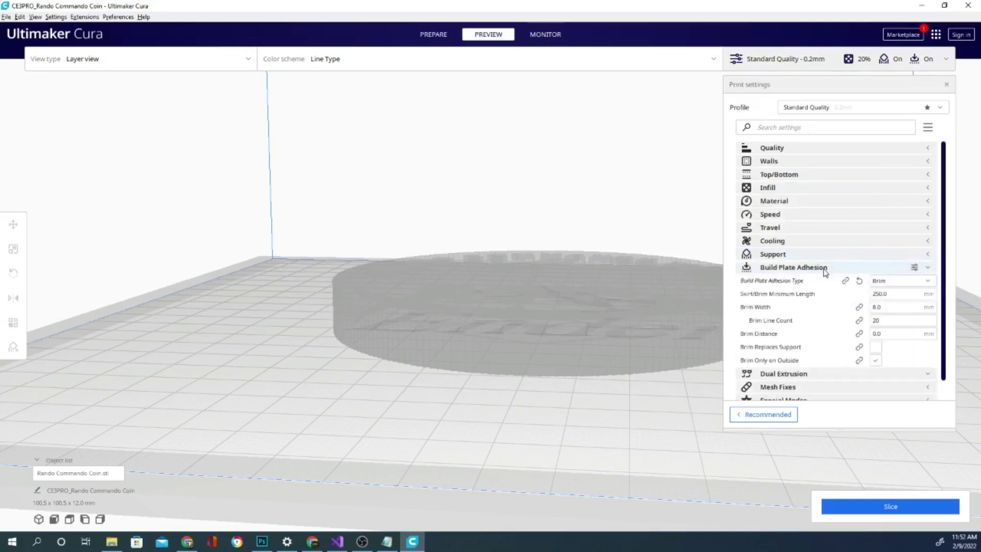
pyautogui.click(887, 284)
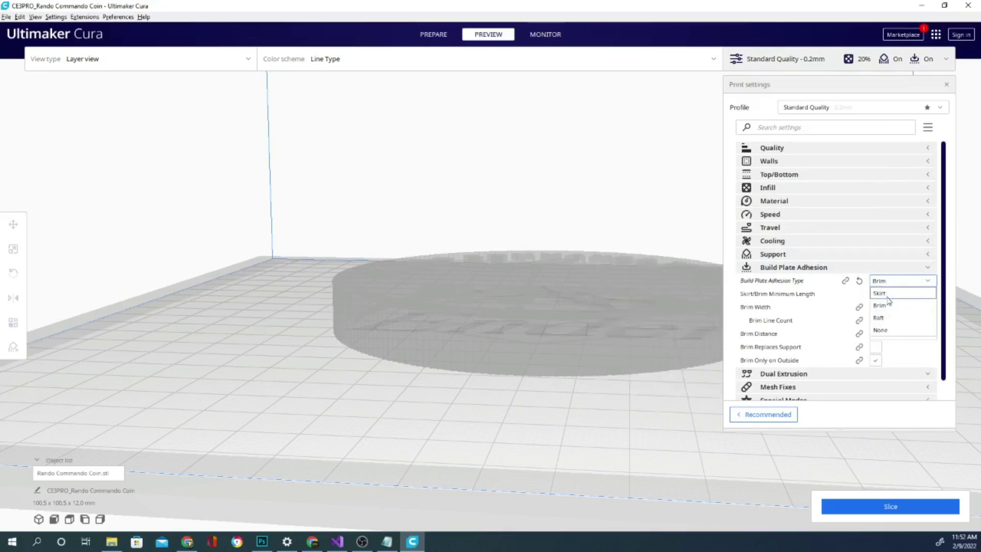
pyautogui.click(887, 297)
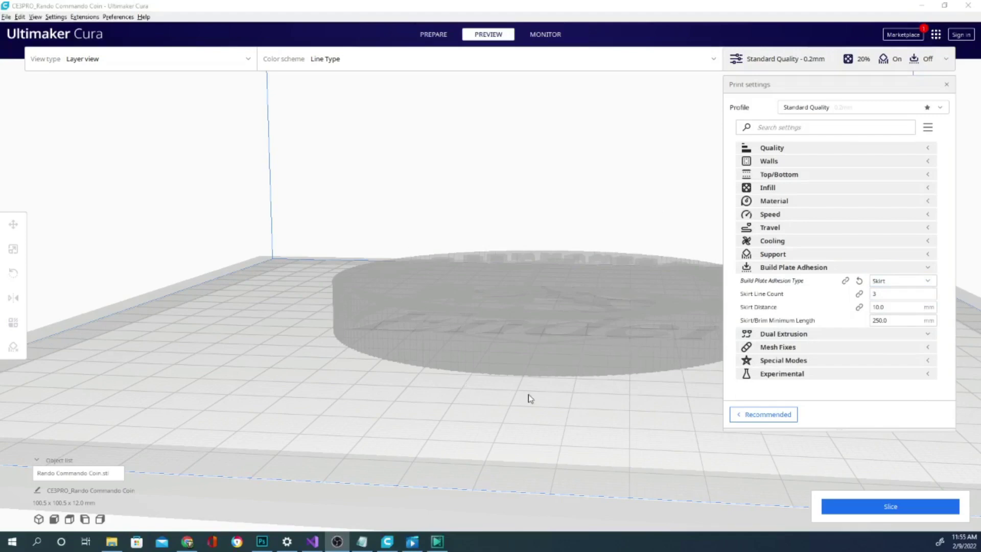
pyautogui.moveTo(633, 343); pyautogui.dragTo(655, 419, button='right')
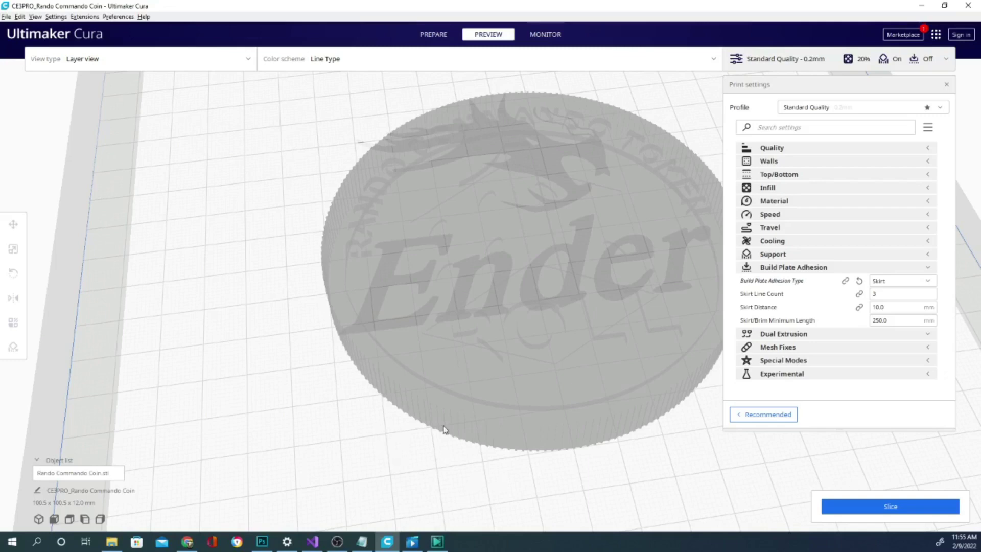
pyautogui.scroll(2, 450, 433)
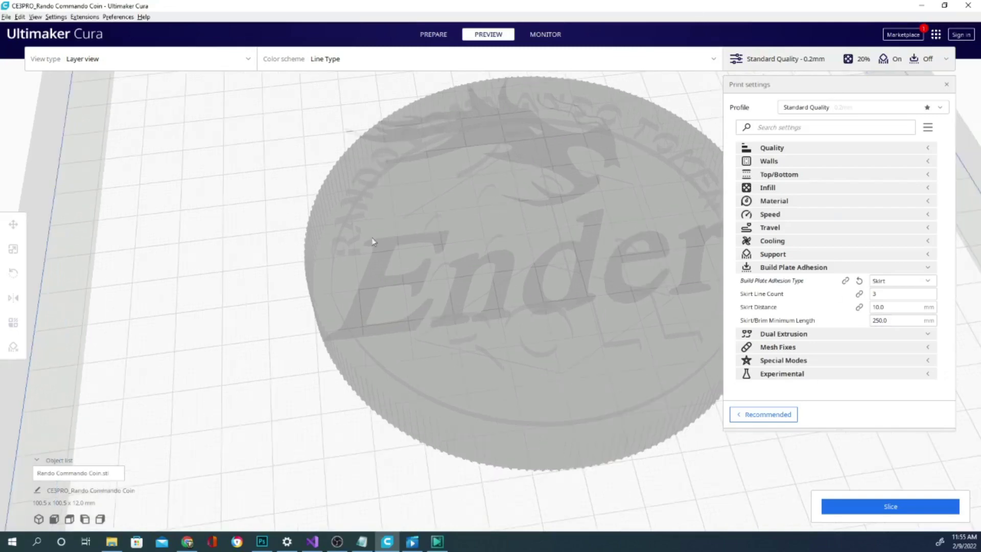
# Slice the coin and orbit the layer preview to inspect the skirt ring.
pyautogui.click(864, 516)
pyautogui.scroll(-1, 442, 379)
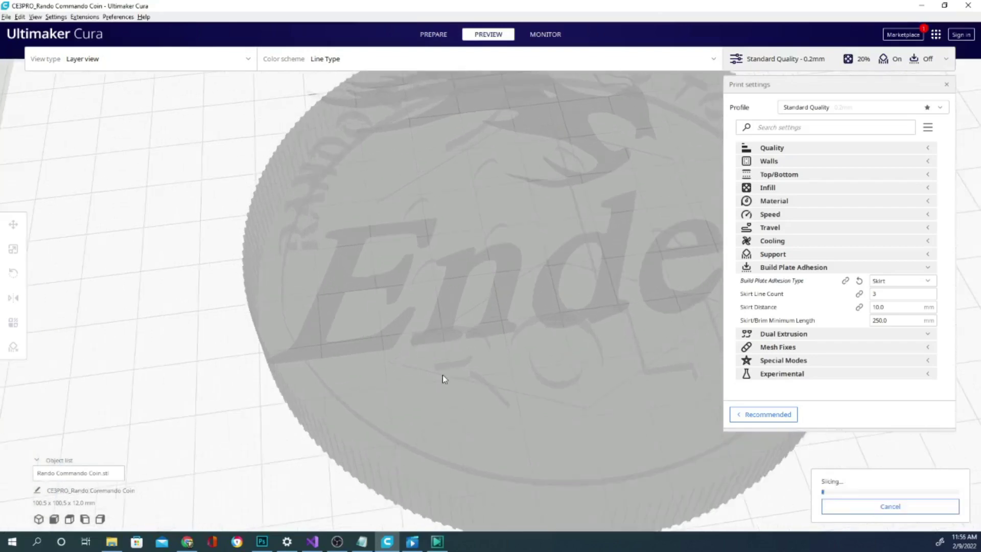
pyautogui.scroll(-1, 443, 379)
pyautogui.scroll(-1, 442, 378)
pyautogui.moveTo(565, 320)
pyautogui.mouseDown(button='right')
pyautogui.moveTo(560, 380)
pyautogui.moveTo(515, 383)
pyautogui.moveTo(529, 384)
pyautogui.mouseUp(button='right')
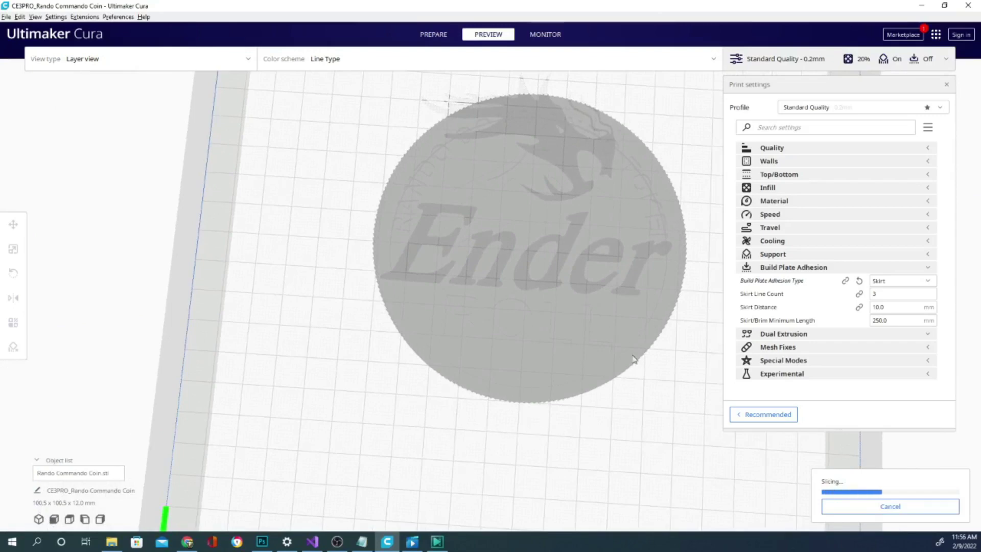
pyautogui.moveTo(679, 460)
pyautogui.mouseDown(button='right')
pyautogui.moveTo(688, 420)
pyautogui.moveTo(655, 408)
pyautogui.moveTo(720, 401)
pyautogui.mouseUp(button='right')
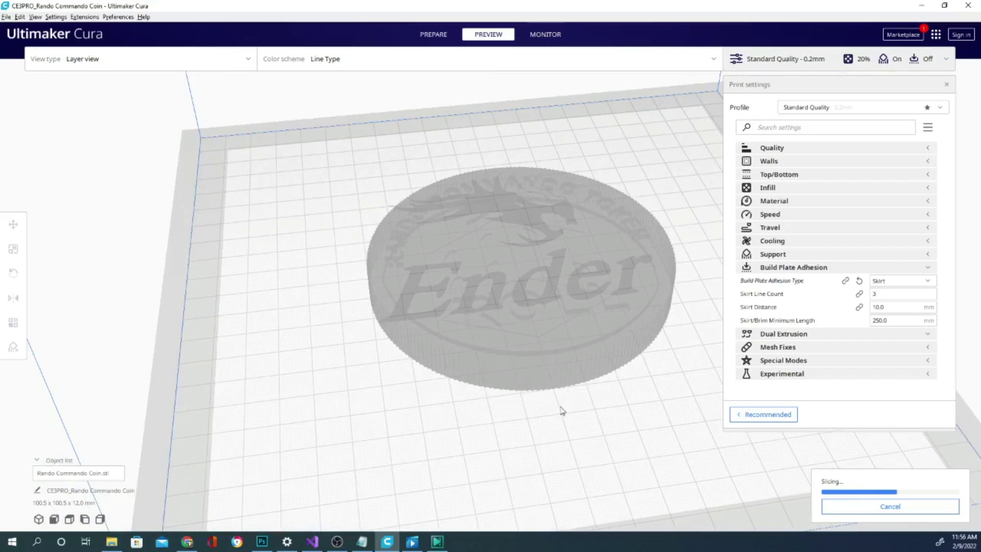
pyautogui.moveTo(613, 416); pyautogui.dragTo(576, 403, button='right')
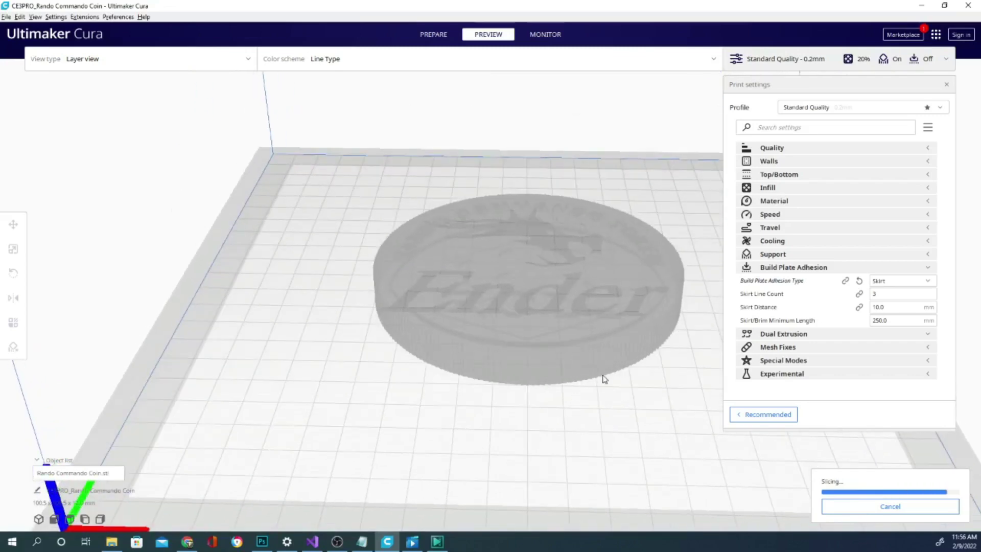
pyautogui.moveTo(599, 442)
pyautogui.mouseDown(button='right')
pyautogui.moveTo(582, 450)
pyautogui.moveTo(944, 346)
pyautogui.mouseUp(button='right')
pyautogui.moveTo(421, 434)
pyautogui.mouseDown(button='right')
pyautogui.moveTo(390, 436)
pyautogui.moveTo(394, 477)
pyautogui.moveTo(406, 449)
pyautogui.moveTo(486, 403)
pyautogui.moveTo(490, 422)
pyautogui.mouseUp(button='right')
# View the sliced coin top-down (4 h 10 min, 43 g) and collapse Build Plate Adhesion.
pyautogui.scroll(2, 491, 434)
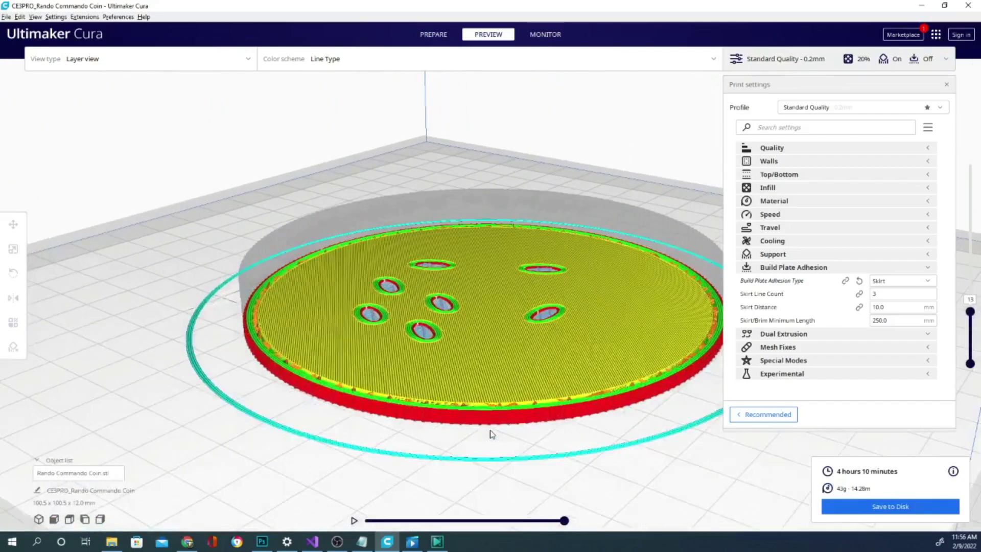
pyautogui.scroll(2, 123, 396)
pyautogui.scroll(2, 274, 408)
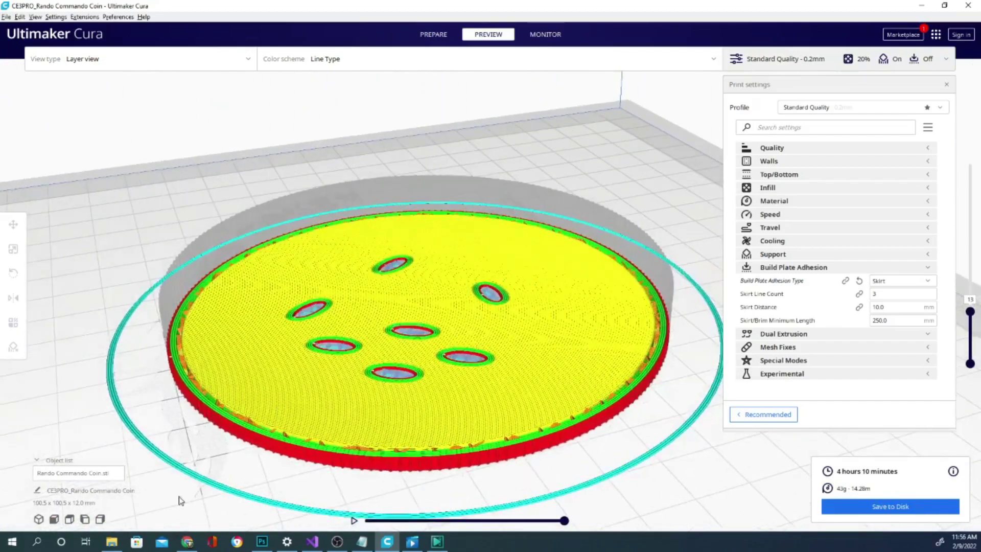
pyautogui.moveTo(654, 448); pyautogui.dragTo(467, 486, button='right')
pyautogui.scroll(-2, 467, 486)
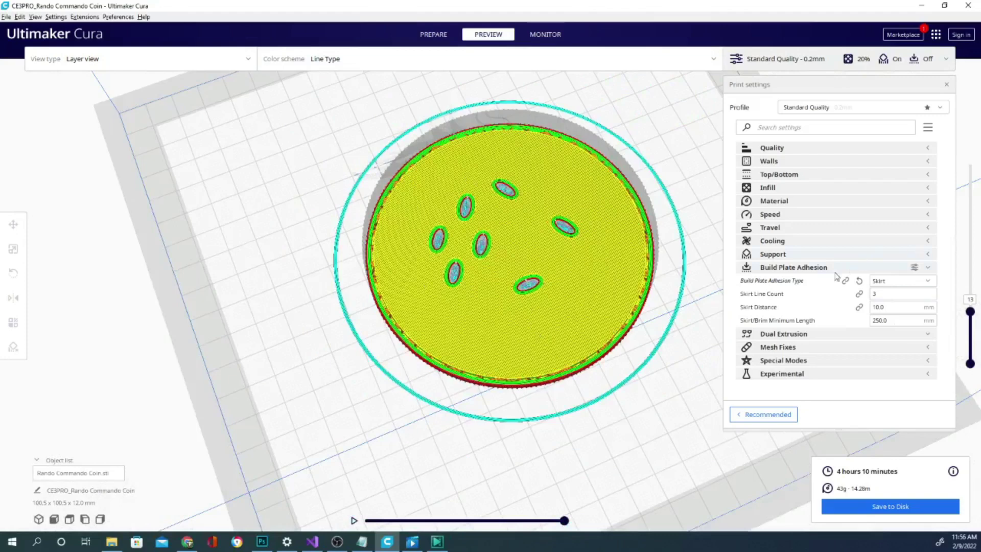
pyautogui.click(814, 269)
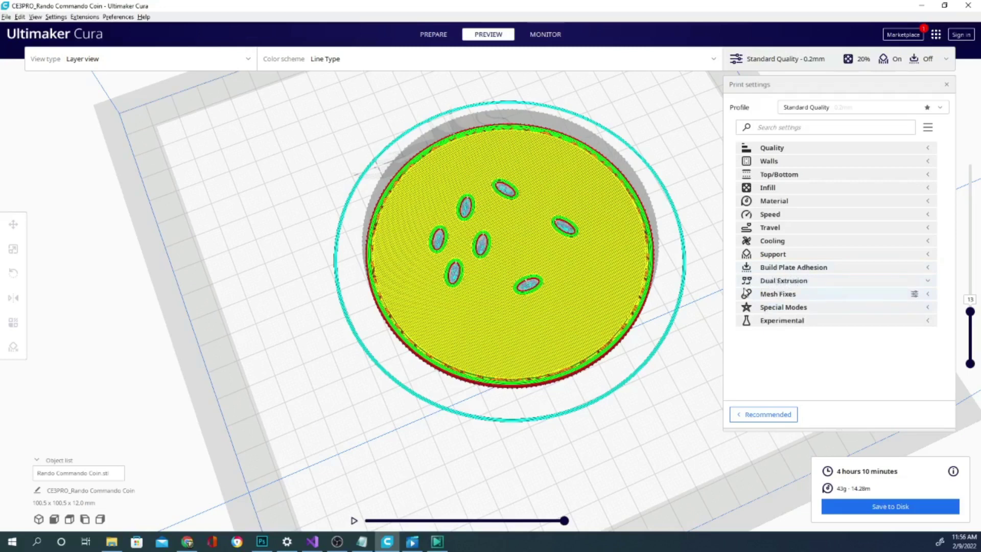
pyautogui.click(805, 309)
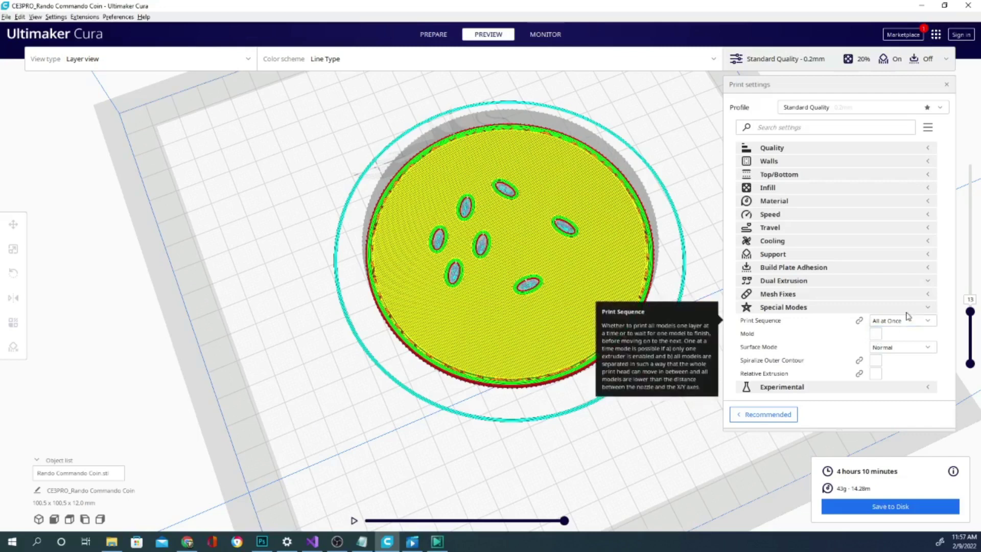
pyautogui.click(925, 322)
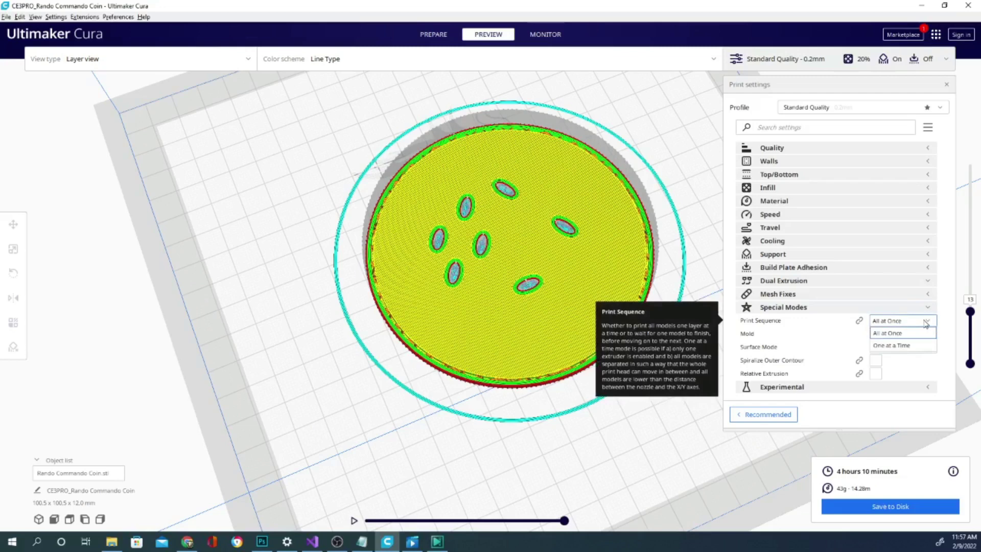
pyautogui.click(898, 332)
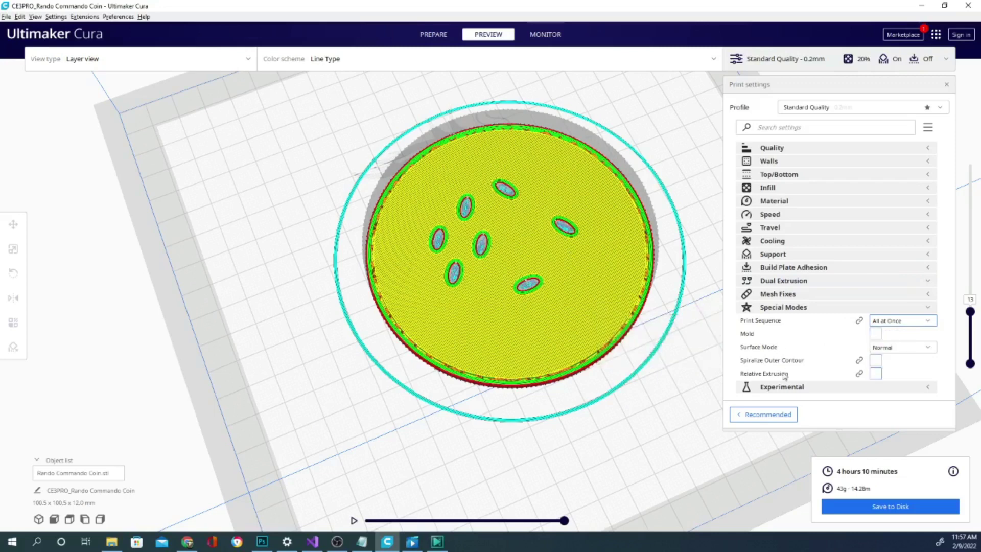
pyautogui.click(914, 307)
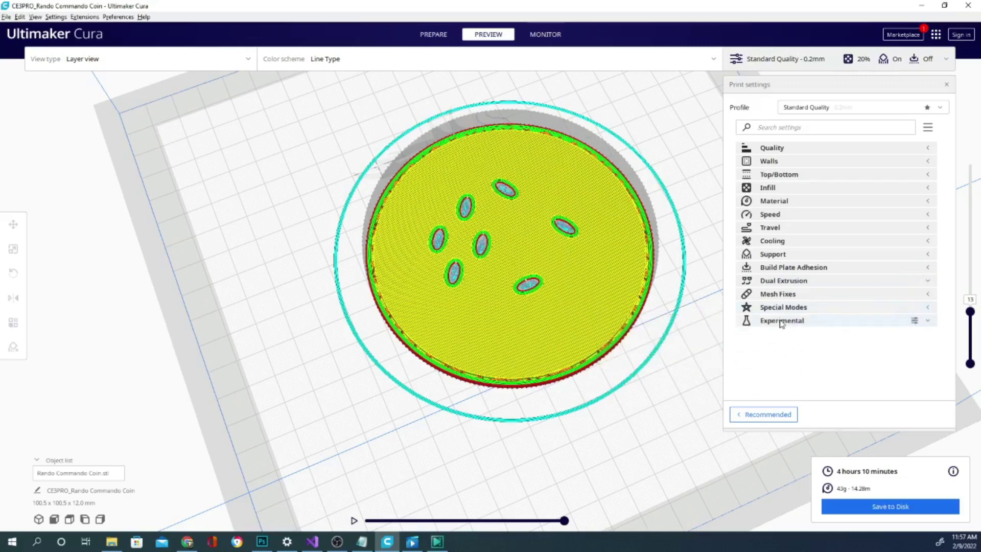
pyautogui.click(781, 322)
pyautogui.click(826, 323)
# Search the settings to show the 0.4 mm line widths, clear the search, then show visibility presets.
pyautogui.click(787, 126)
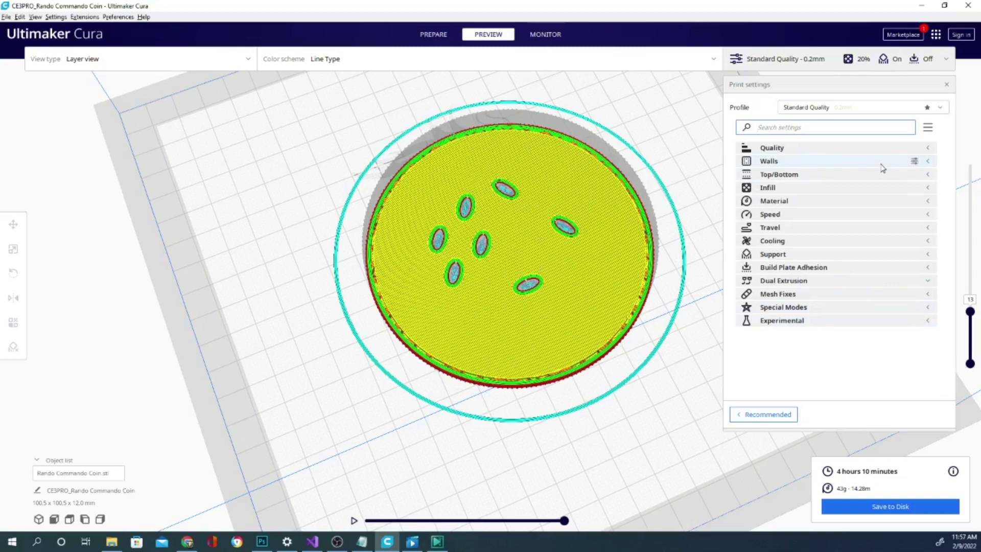
pyautogui.write('s')
pyautogui.write('ne')
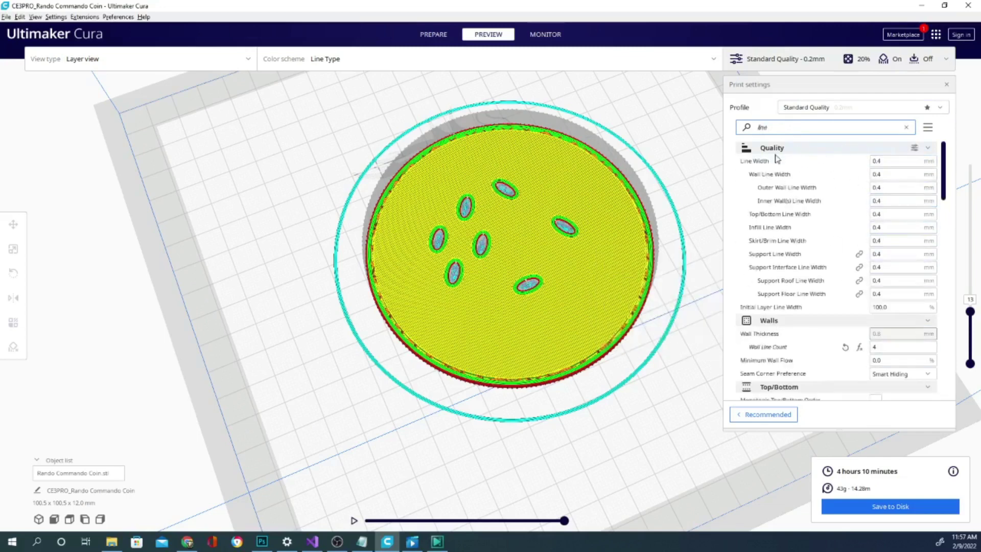
pyautogui.doubleClick(744, 128)
pyautogui.press('BackSpace')
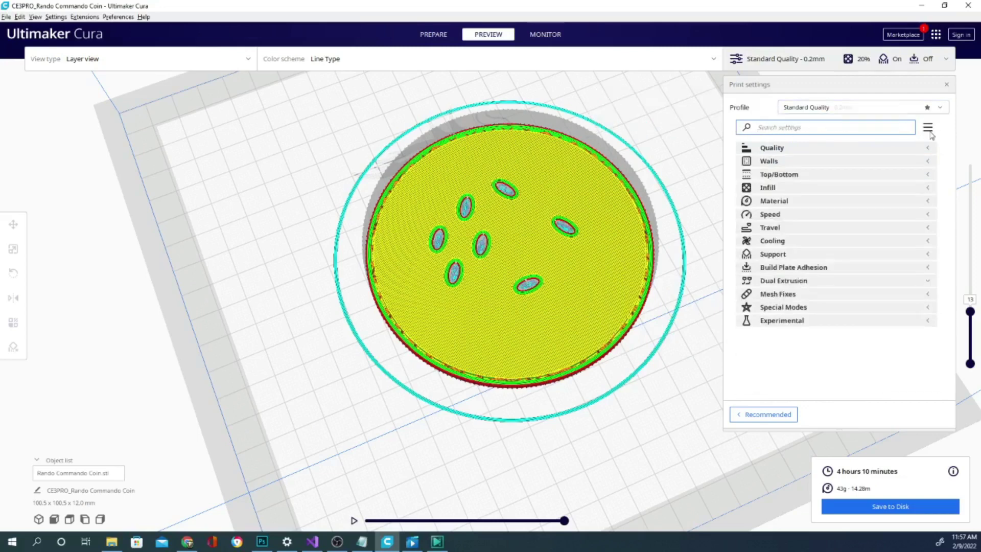
pyautogui.click(927, 128)
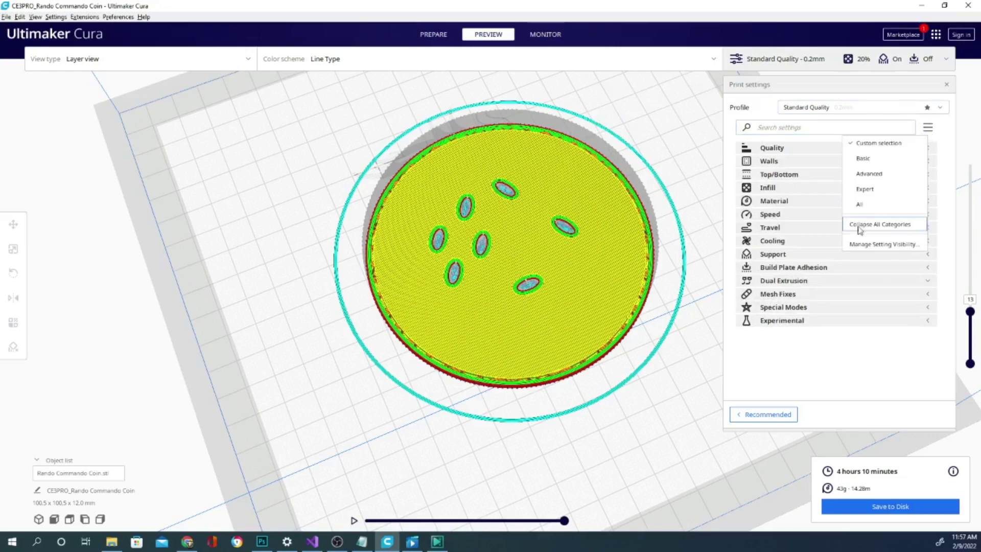
# Filter the Setting Visibility preferences by 'line', review them, and close back to the preview.
pyautogui.click(869, 244)
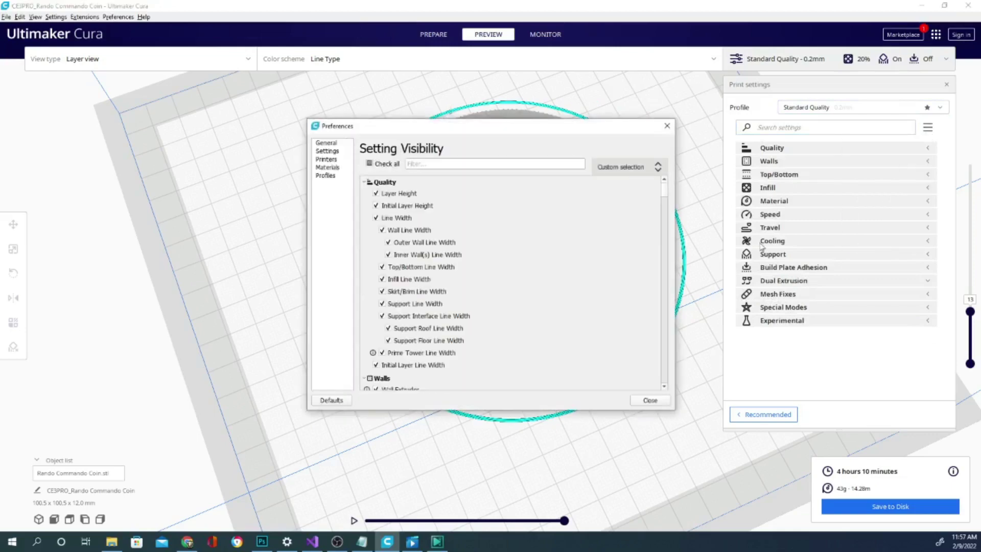
pyautogui.scroll(-5, 512, 343)
pyautogui.scroll(-5, 512, 344)
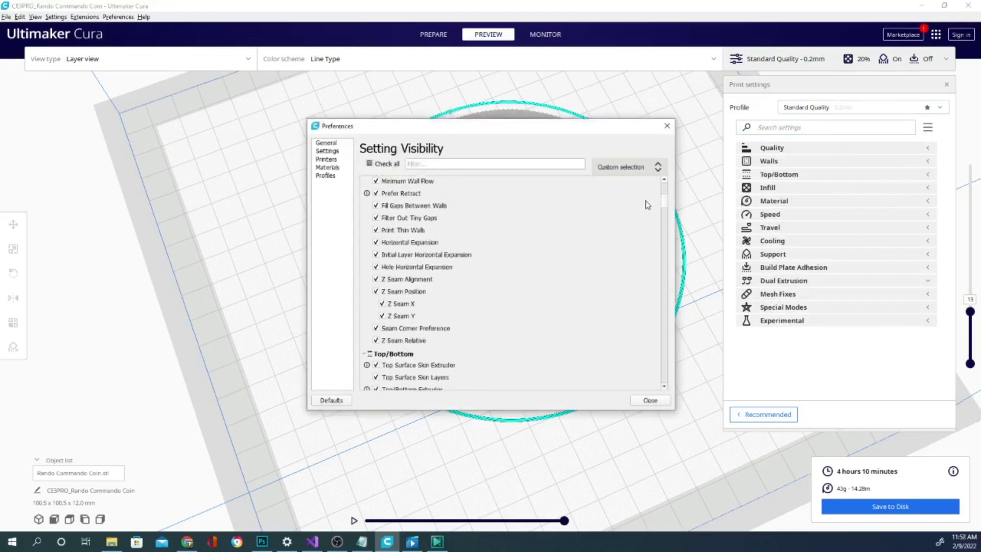
pyautogui.moveTo(664, 196)
pyautogui.mouseDown()
pyautogui.moveTo(665, 385)
pyautogui.moveTo(681, 245)
pyautogui.mouseUp()
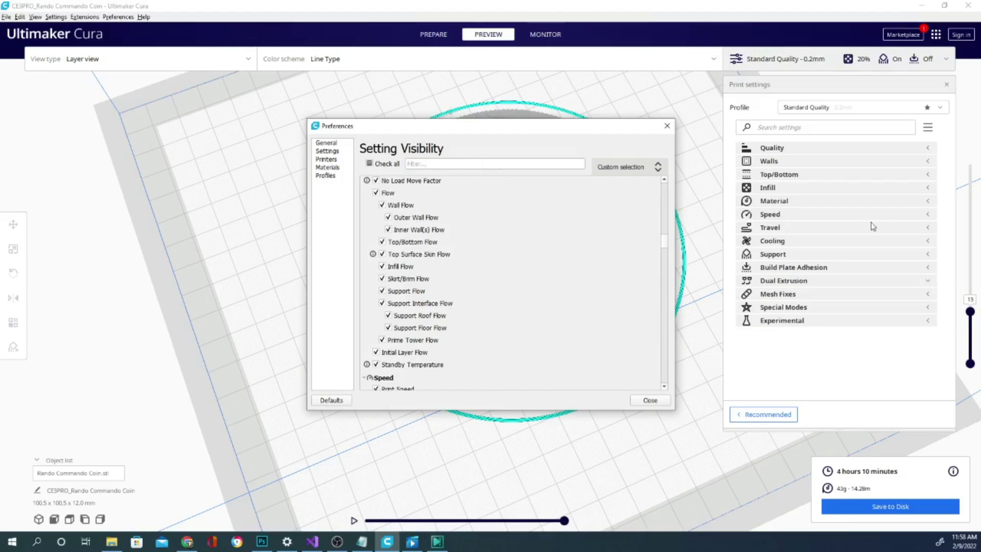
pyautogui.click(448, 162)
pyautogui.write('line')
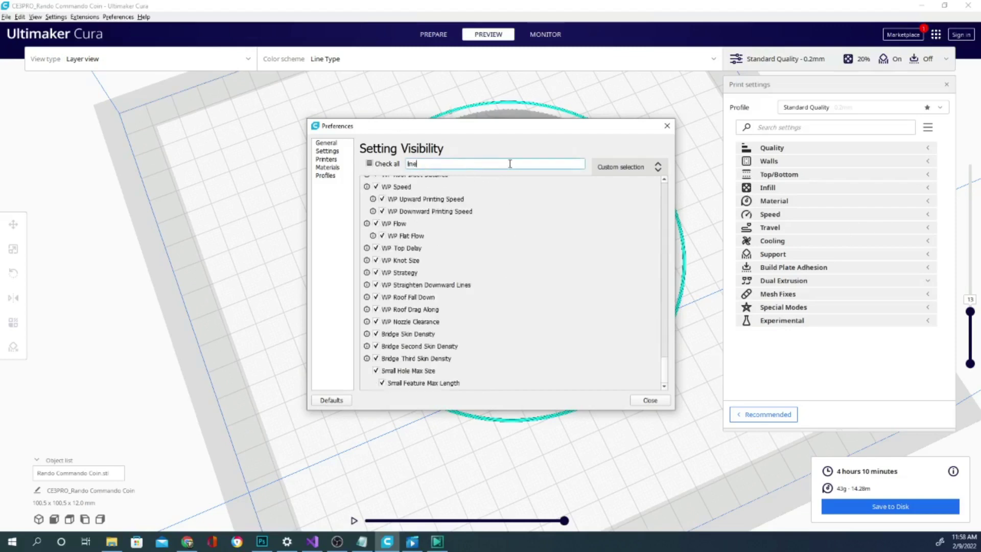
pyautogui.scroll(5, 445, 362)
pyautogui.scroll(5, 455, 362)
pyautogui.scroll(5, 460, 332)
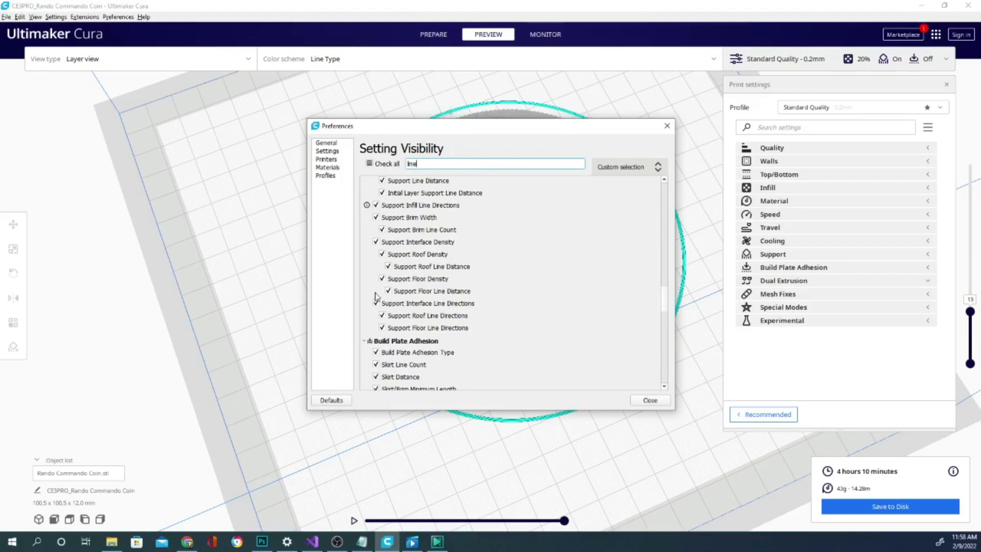
pyautogui.click(649, 401)
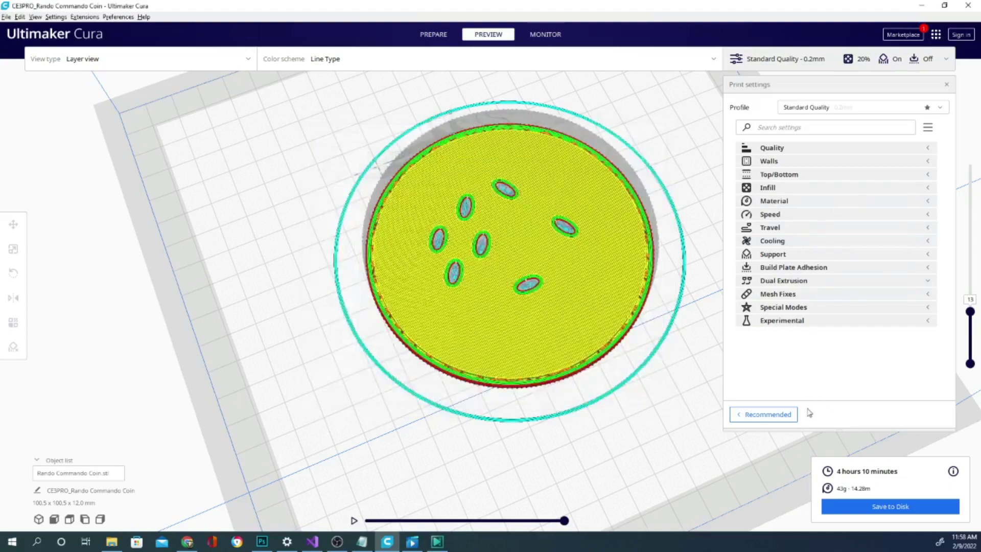
pyautogui.moveTo(656, 471)
pyautogui.mouseDown(button='right')
pyautogui.moveTo(635, 445)
pyautogui.moveTo(458, 405)
pyautogui.mouseUp(button='right')
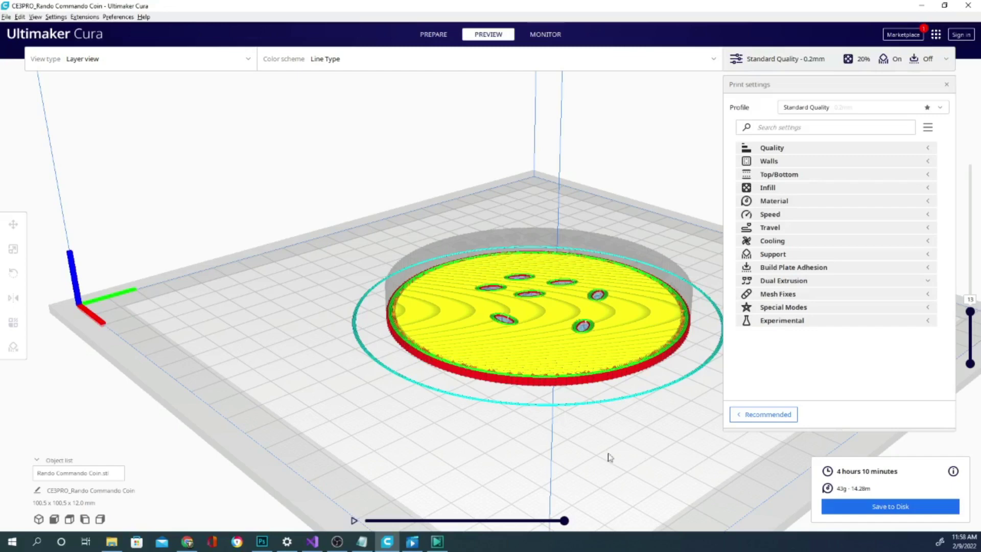
pyautogui.moveTo(365, 395)
pyautogui.mouseDown(button='right')
pyautogui.moveTo(503, 396)
pyautogui.moveTo(340, 423)
pyautogui.moveTo(386, 433)
pyautogui.moveTo(401, 419)
pyautogui.moveTo(452, 439)
pyautogui.moveTo(403, 449)
pyautogui.mouseUp(button='right')
pyautogui.moveTo(317, 445)
pyautogui.mouseDown(button='right')
pyautogui.moveTo(362, 430)
pyautogui.moveTo(359, 416)
pyautogui.moveTo(304, 412)
pyautogui.mouseUp(button='right')
pyautogui.moveTo(451, 434)
pyautogui.mouseDown(button='right')
pyautogui.moveTo(466, 422)
pyautogui.moveTo(484, 431)
pyautogui.moveTo(484, 451)
pyautogui.moveTo(635, 433)
pyautogui.moveTo(617, 427)
pyautogui.mouseUp(button='right')
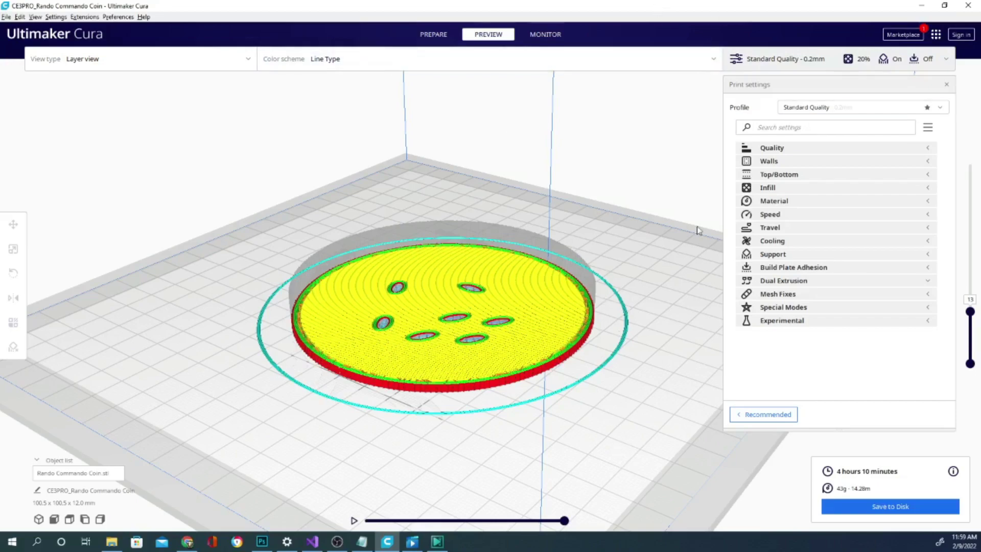
pyautogui.moveTo(656, 479)
pyautogui.mouseDown(button='right')
pyautogui.moveTo(645, 346)
pyautogui.moveTo(727, 455)
pyautogui.moveTo(489, 371)
pyautogui.mouseUp(button='right')
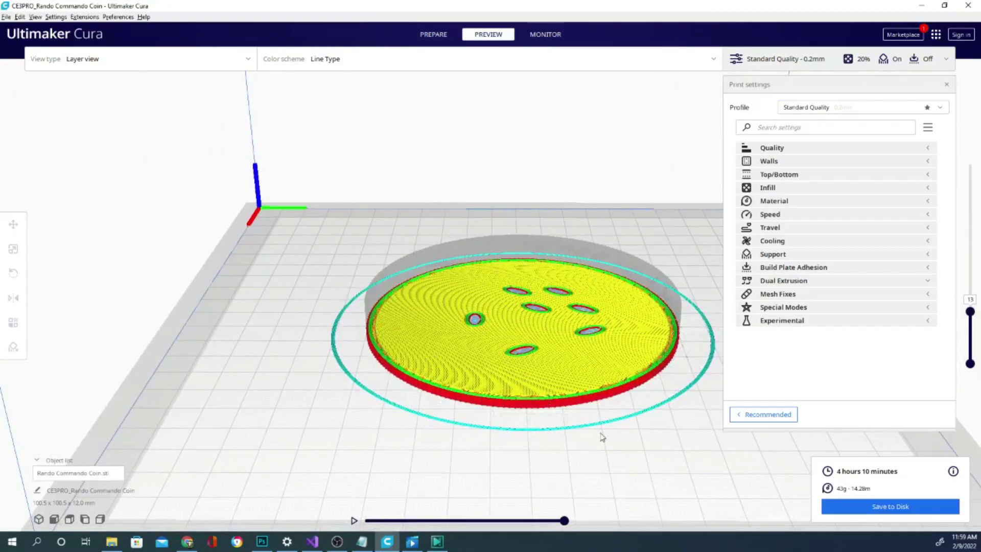
pyautogui.moveTo(429, 442)
pyautogui.mouseDown(button='right')
pyautogui.moveTo(571, 464)
pyautogui.moveTo(701, 453)
pyautogui.moveTo(323, 444)
pyautogui.moveTo(635, 455)
pyautogui.moveTo(271, 432)
pyautogui.moveTo(408, 443)
pyautogui.moveTo(493, 476)
pyautogui.mouseUp(button='right')
pyautogui.moveTo(280, 465)
pyautogui.mouseDown(button='right')
pyautogui.moveTo(407, 458)
pyautogui.moveTo(405, 442)
pyautogui.moveTo(344, 433)
pyautogui.moveTo(538, 465)
pyautogui.moveTo(499, 463)
pyautogui.mouseUp(button='right')
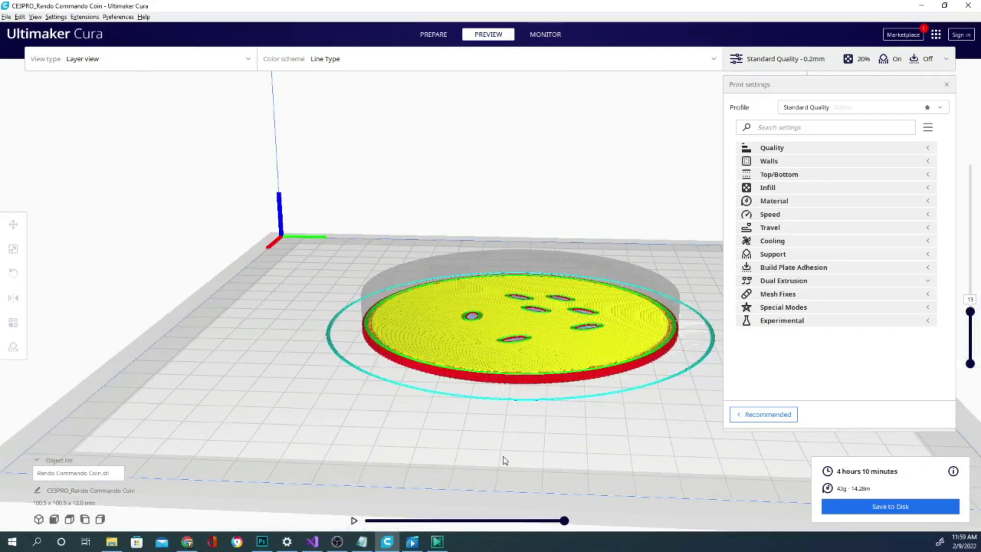
pyautogui.moveTo(383, 414)
pyautogui.mouseDown(button='right')
pyautogui.moveTo(445, 416)
pyautogui.moveTo(484, 438)
pyautogui.mouseUp(button='right')
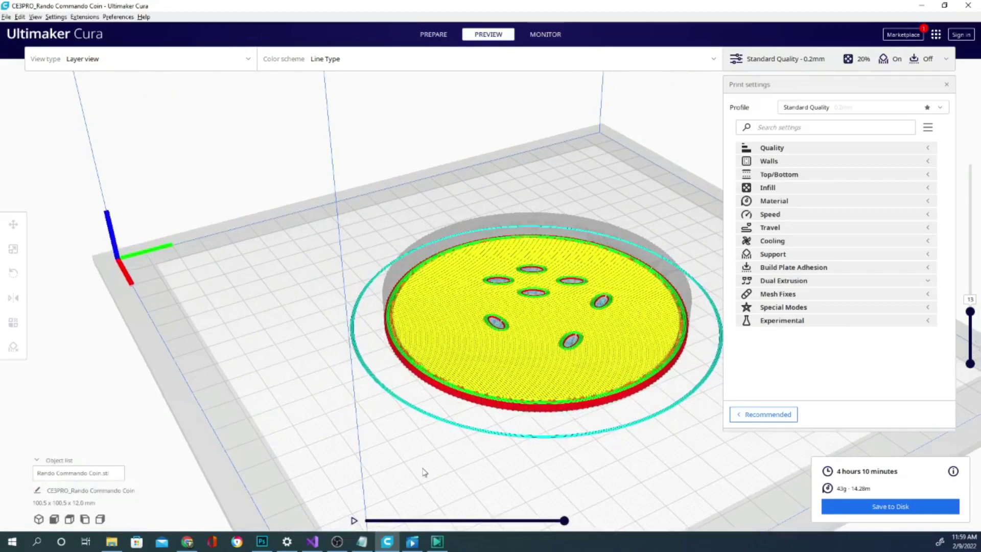
pyautogui.moveTo(423, 471); pyautogui.dragTo(537, 460, button='right')
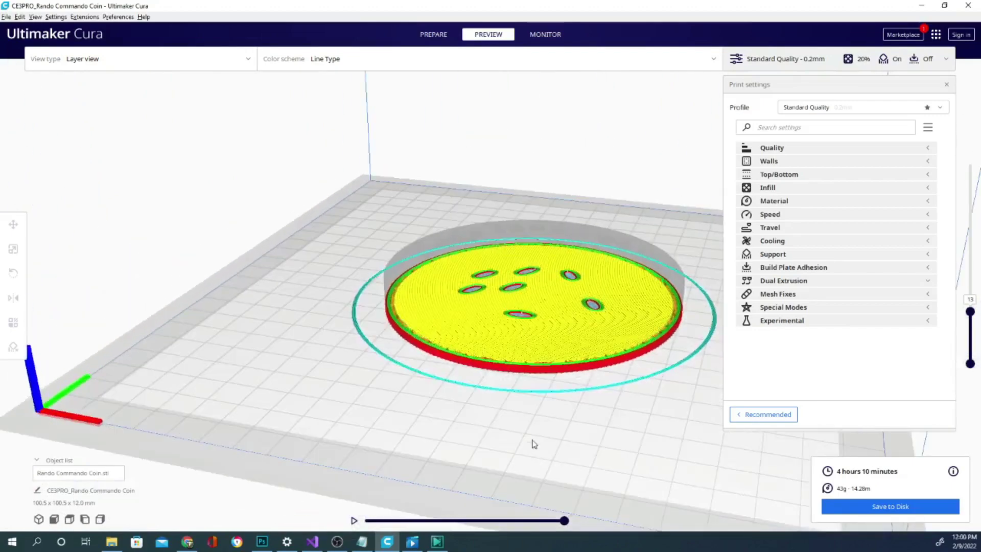